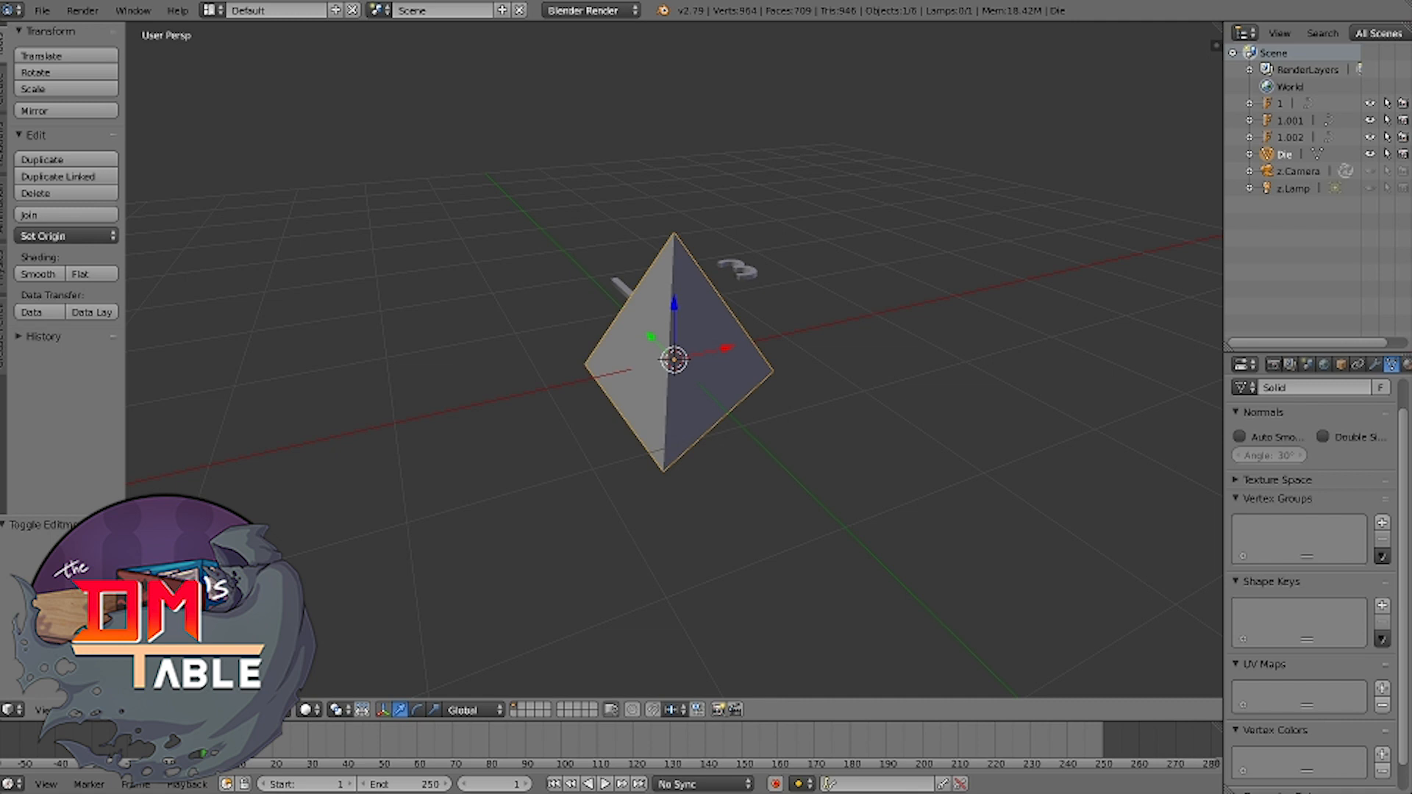
Turn on snapping and set the snap element to Face
middle_drag(672, 361, 675, 449)
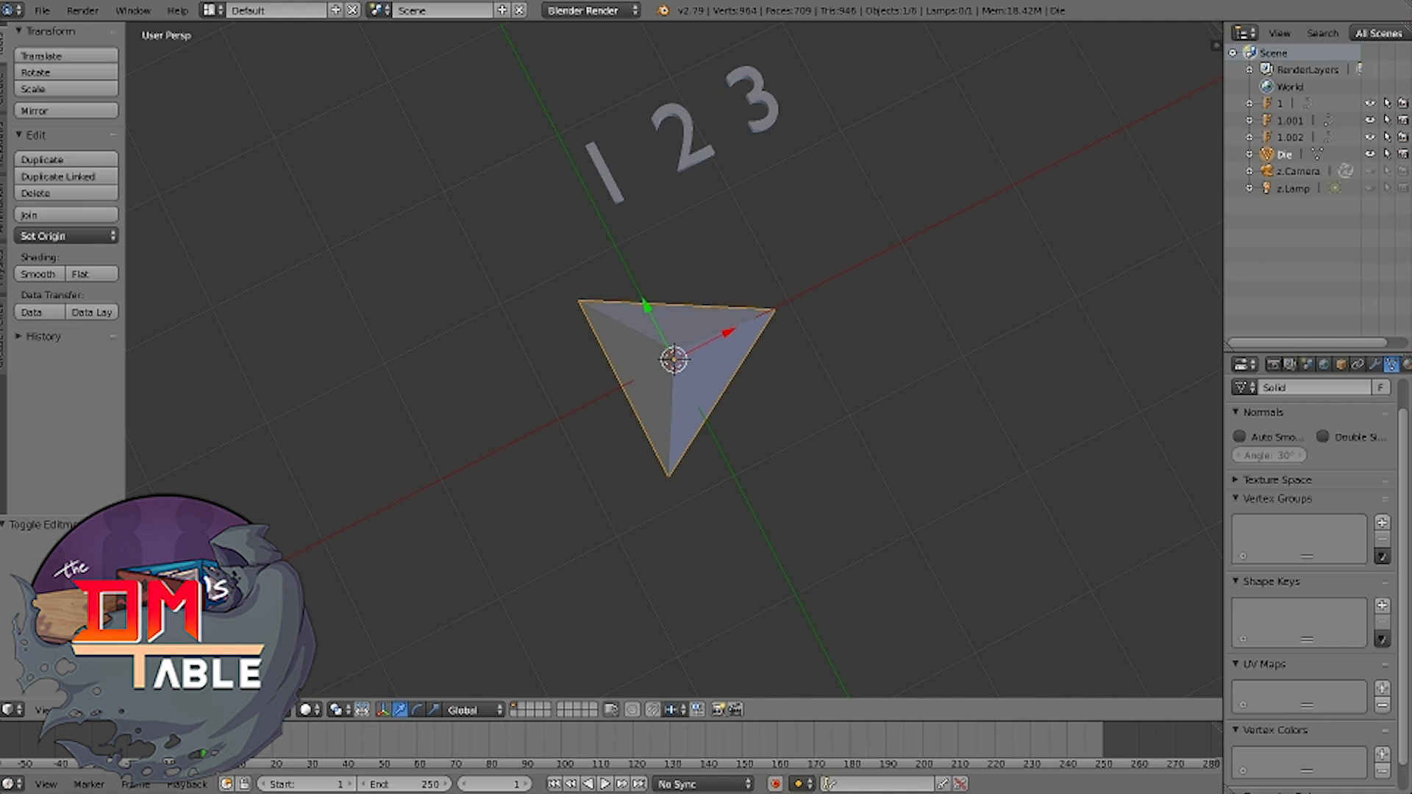
middle_drag(677, 445, 629, 377)
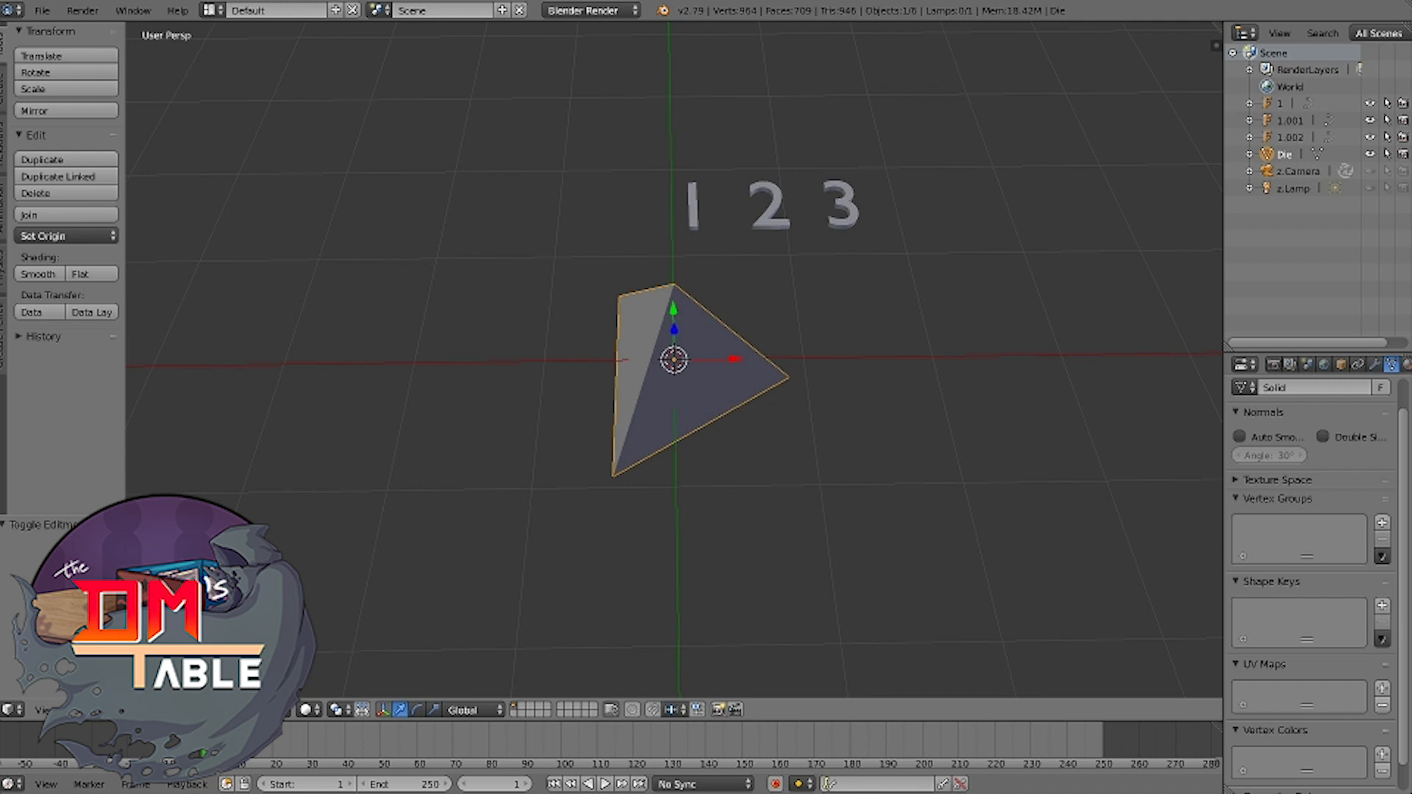
click(653, 710)
click(675, 709)
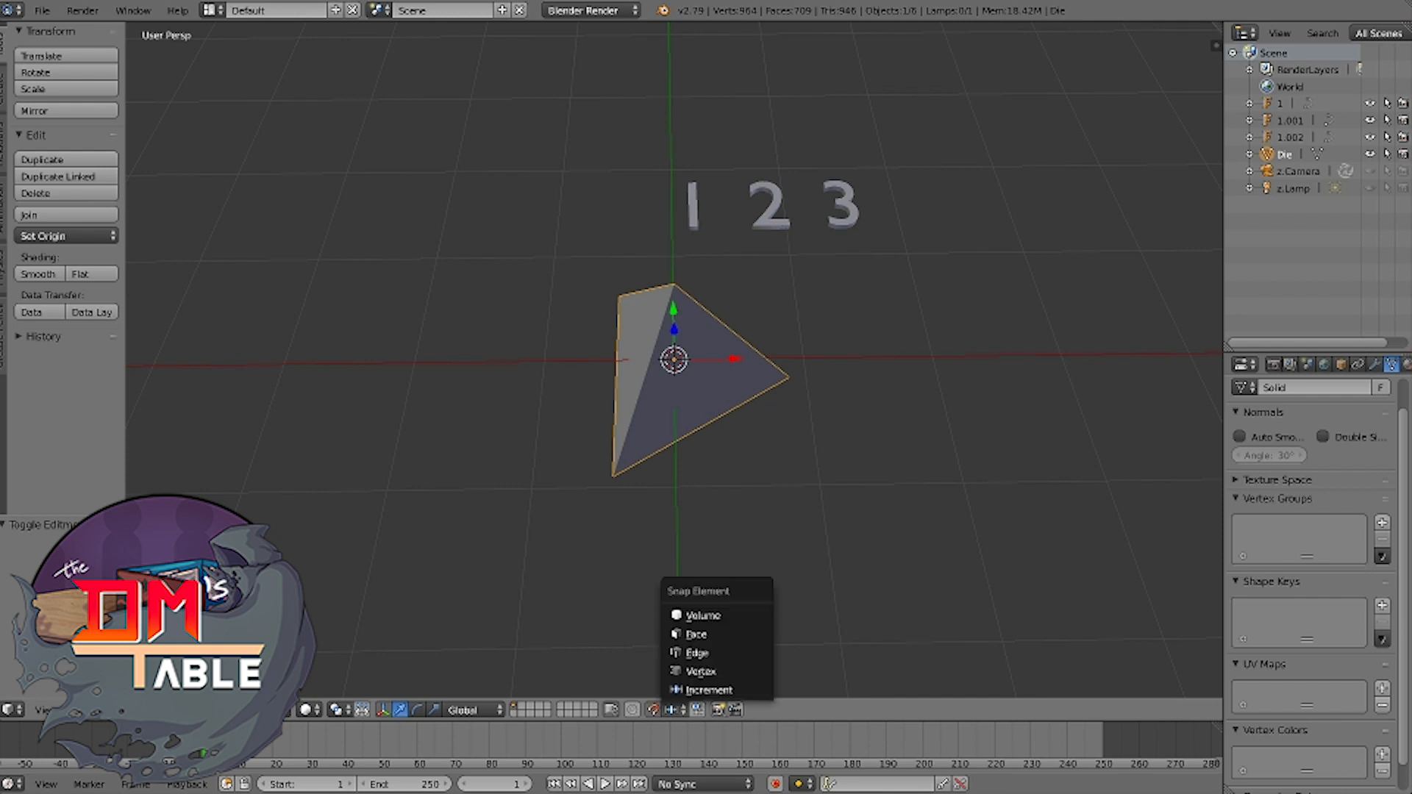
click(703, 634)
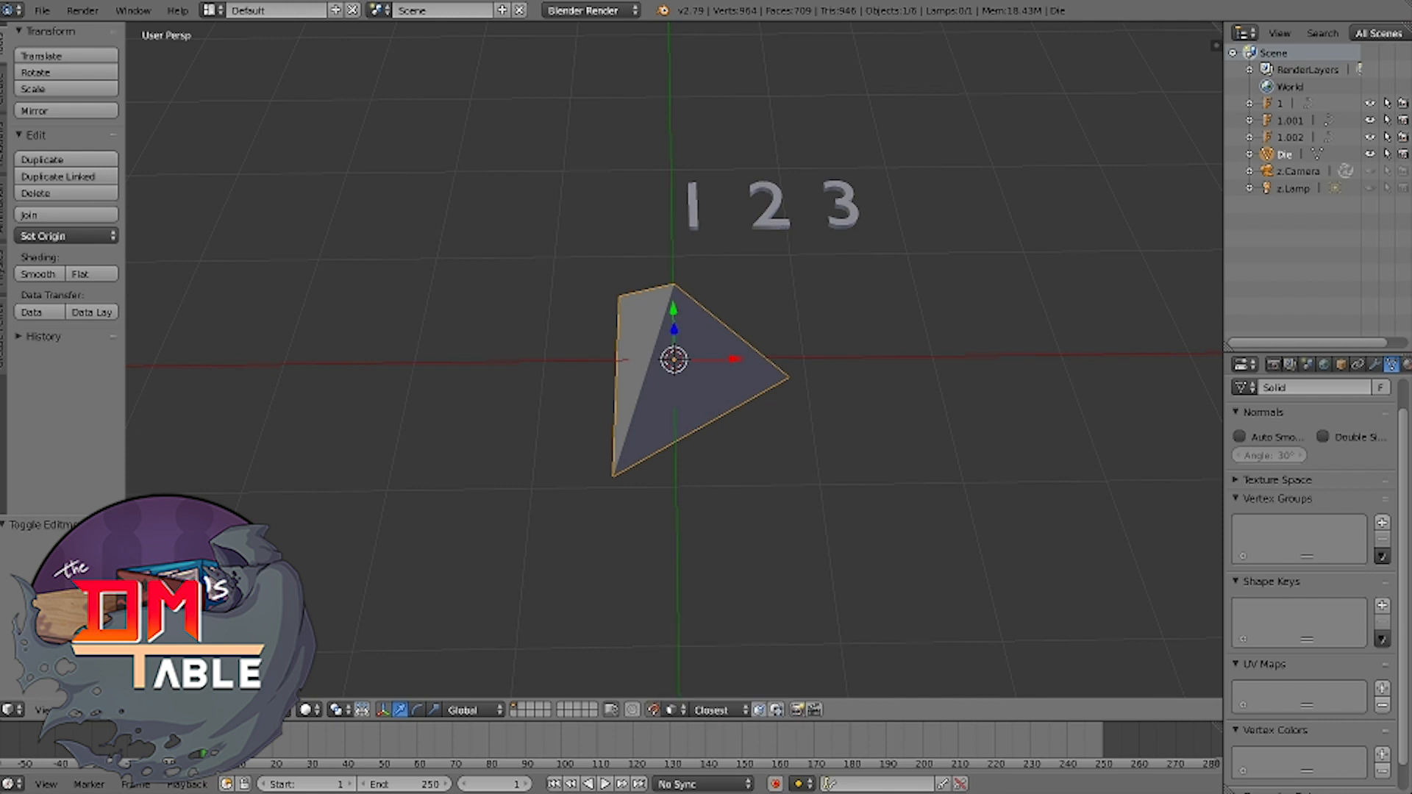
Edit the die's mesh in face select mode and select the light side face facing the negative X direction
middle_drag(691, 456, 722, 444)
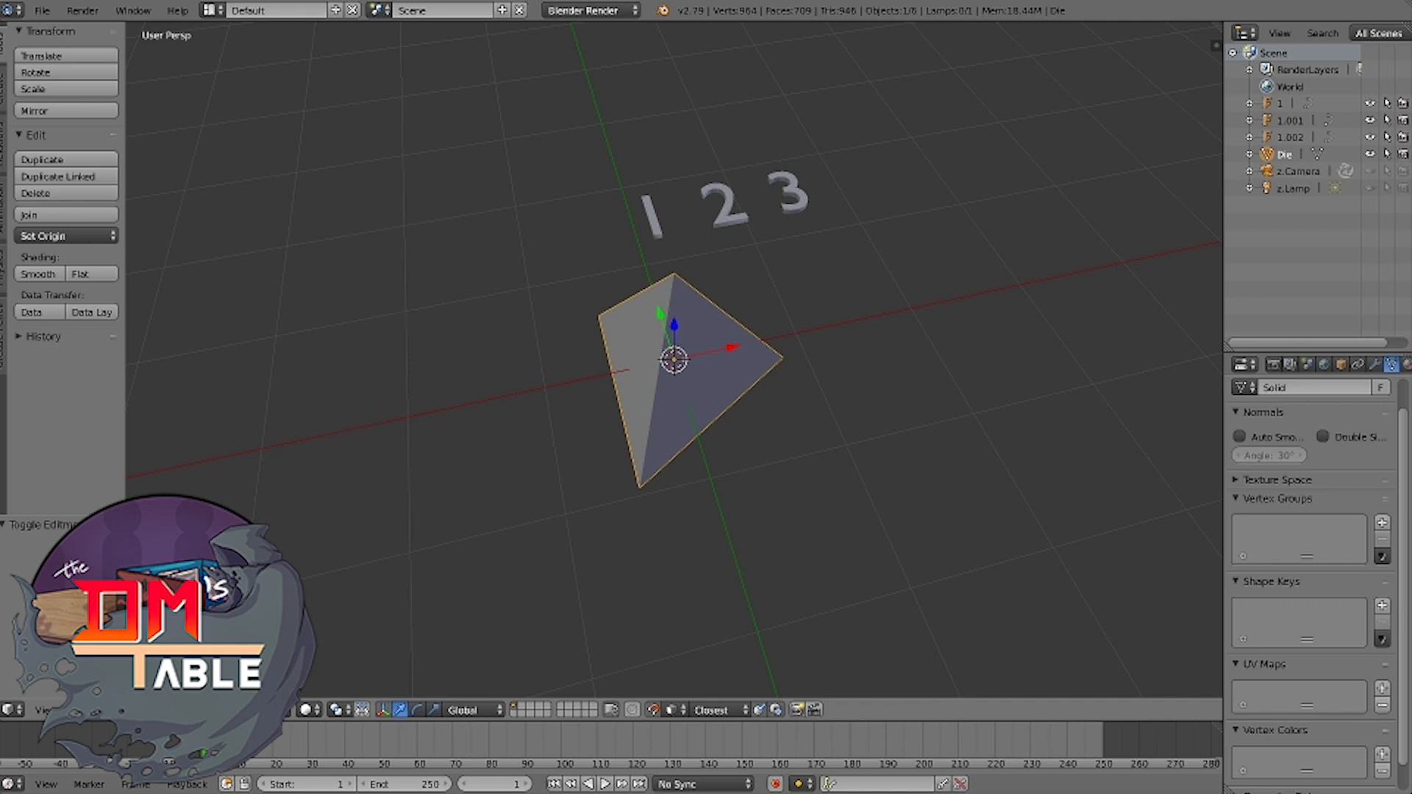
middle_drag(691, 353, 650, 397)
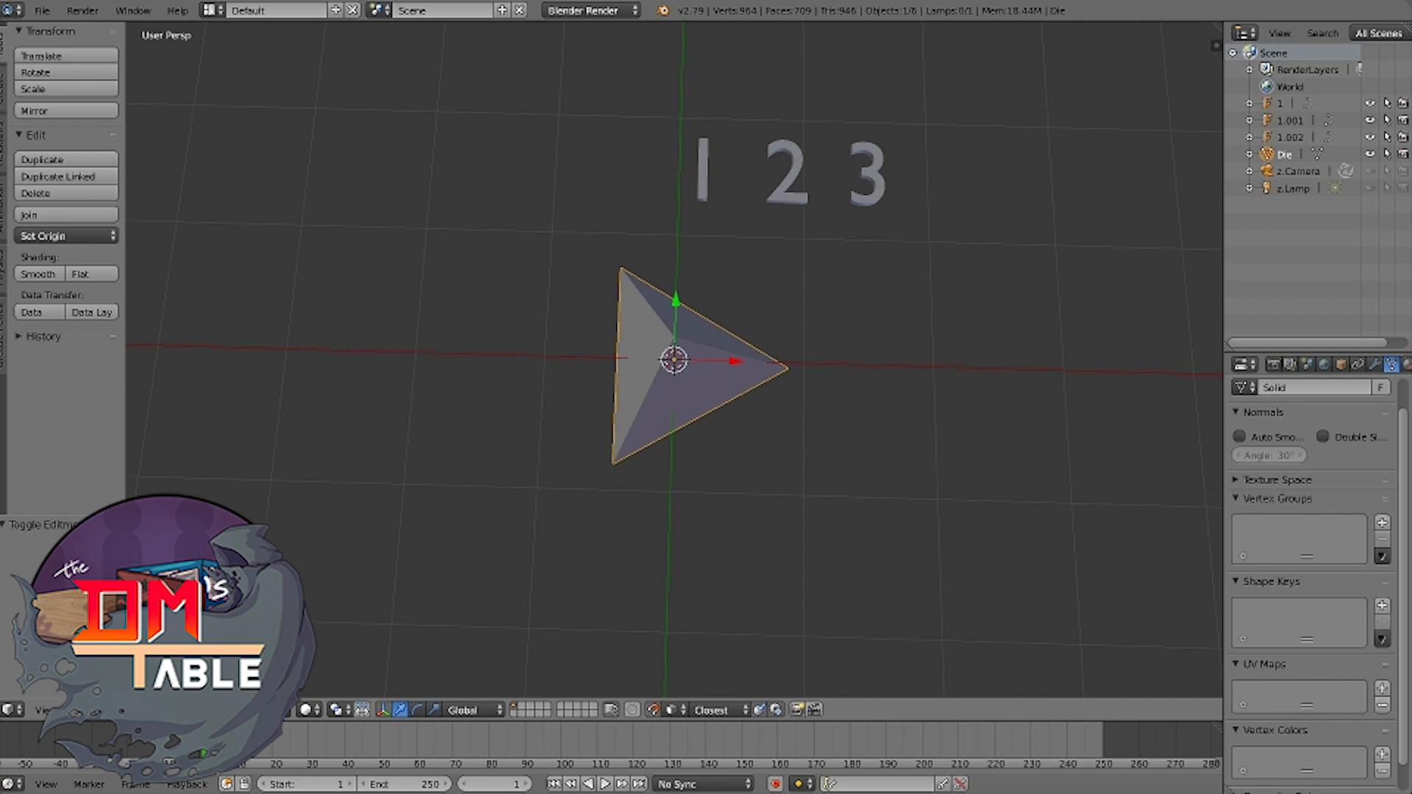
key(Tab)
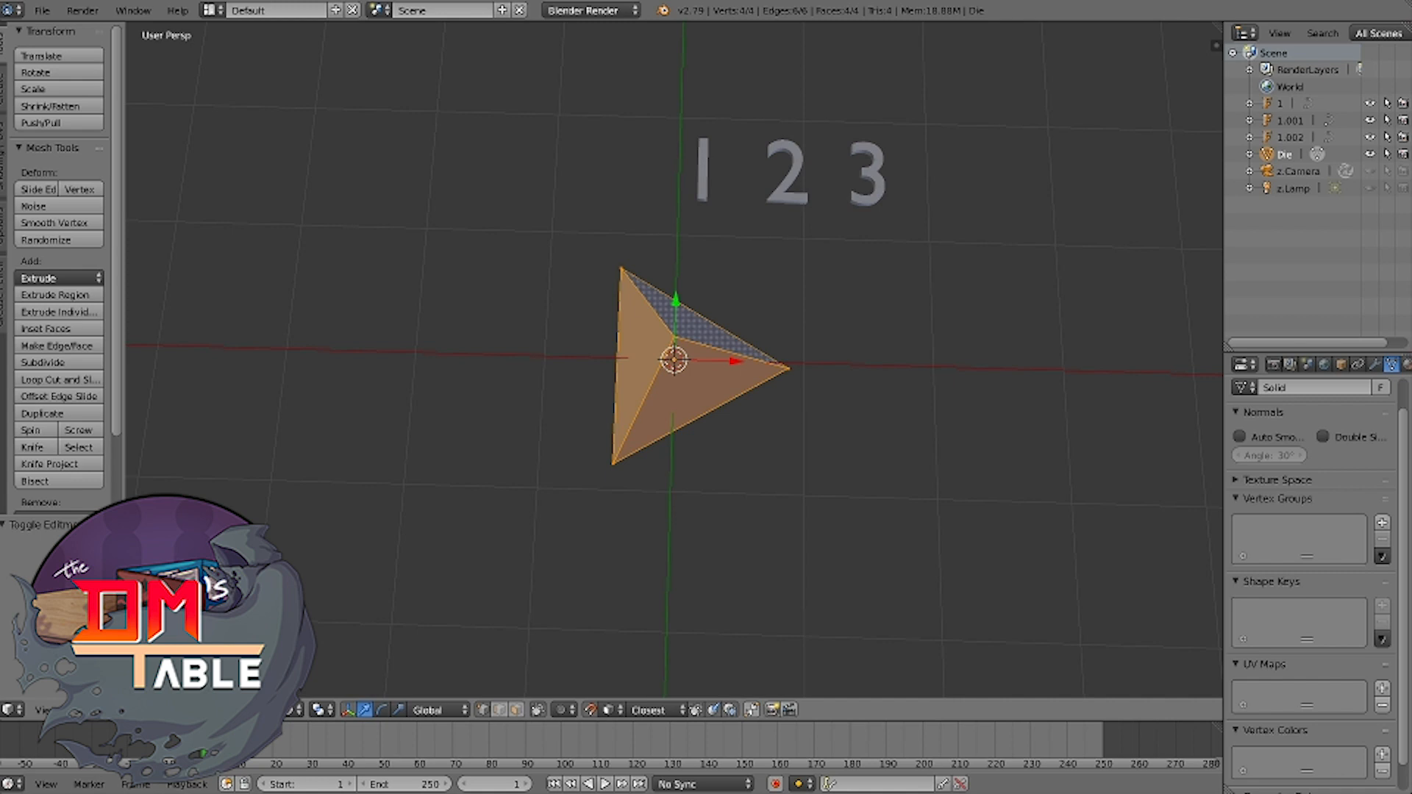
right_click(674, 336)
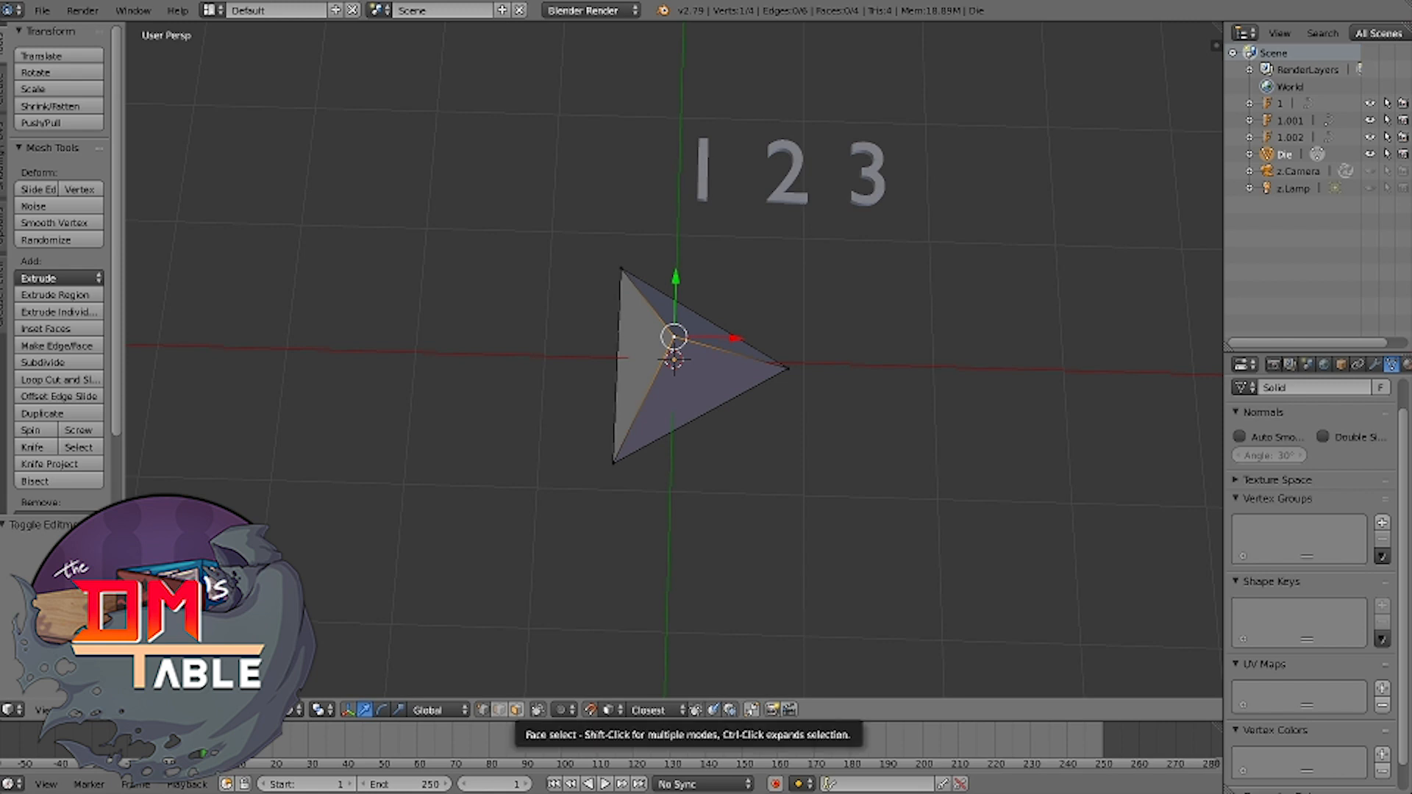
click(516, 710)
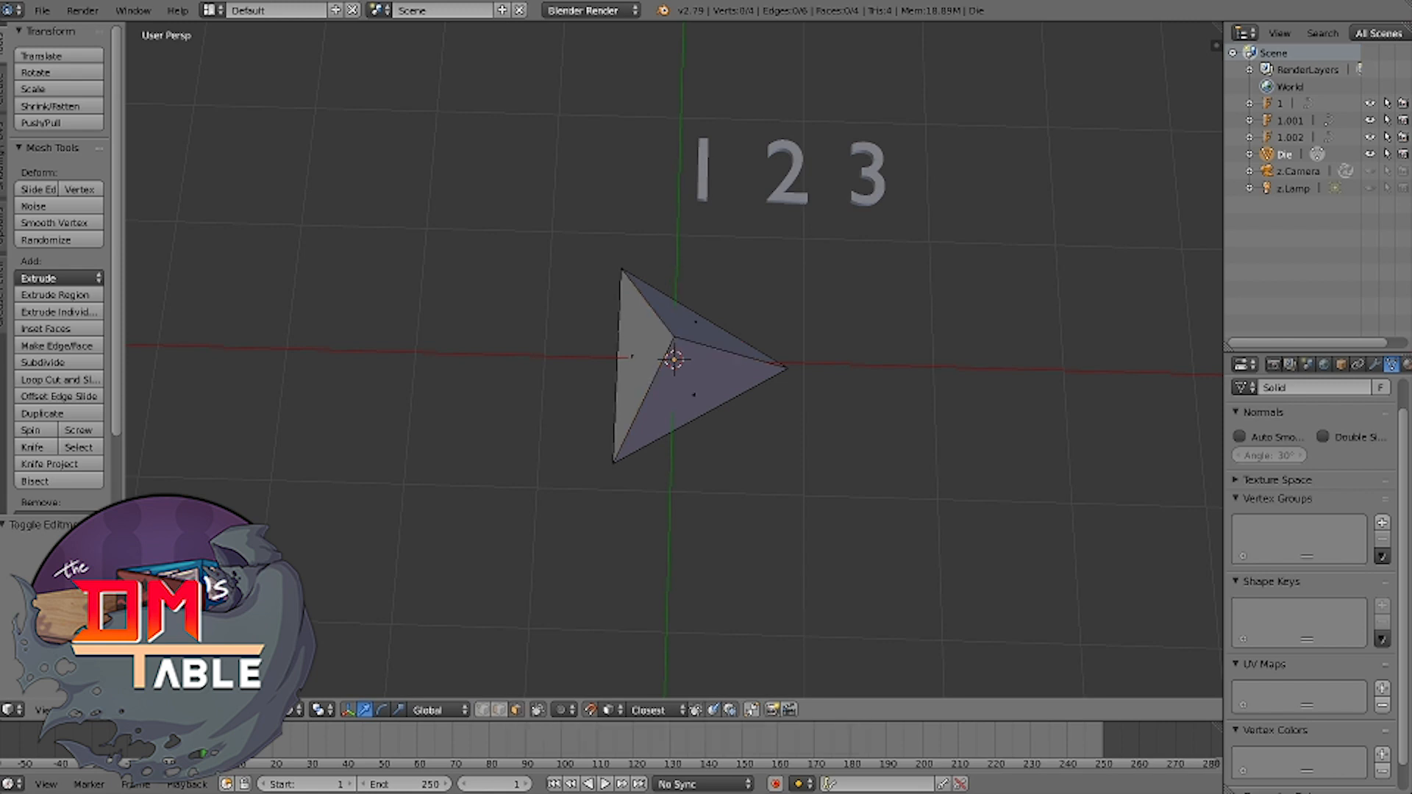
middle_drag(618, 352, 632, 361)
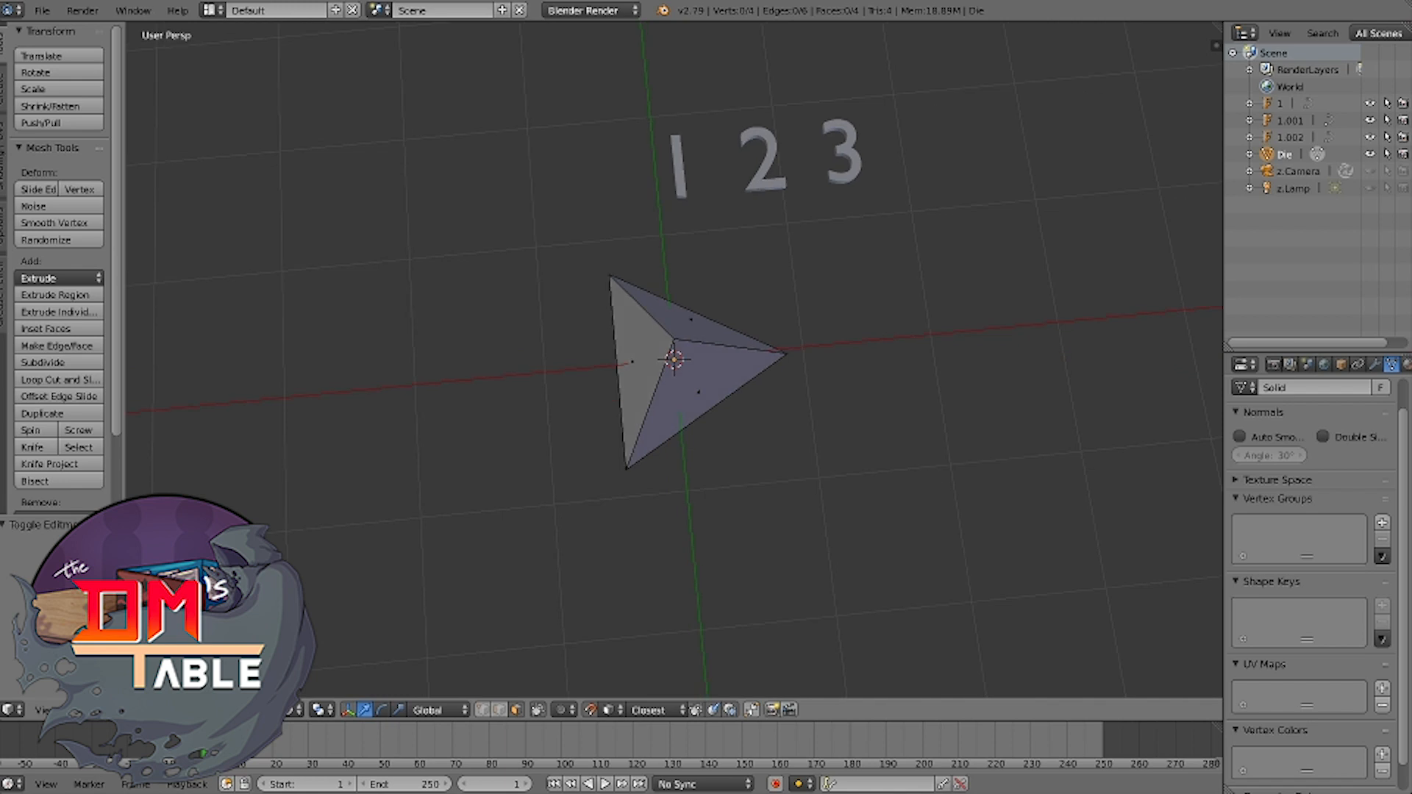
right_click(632, 361)
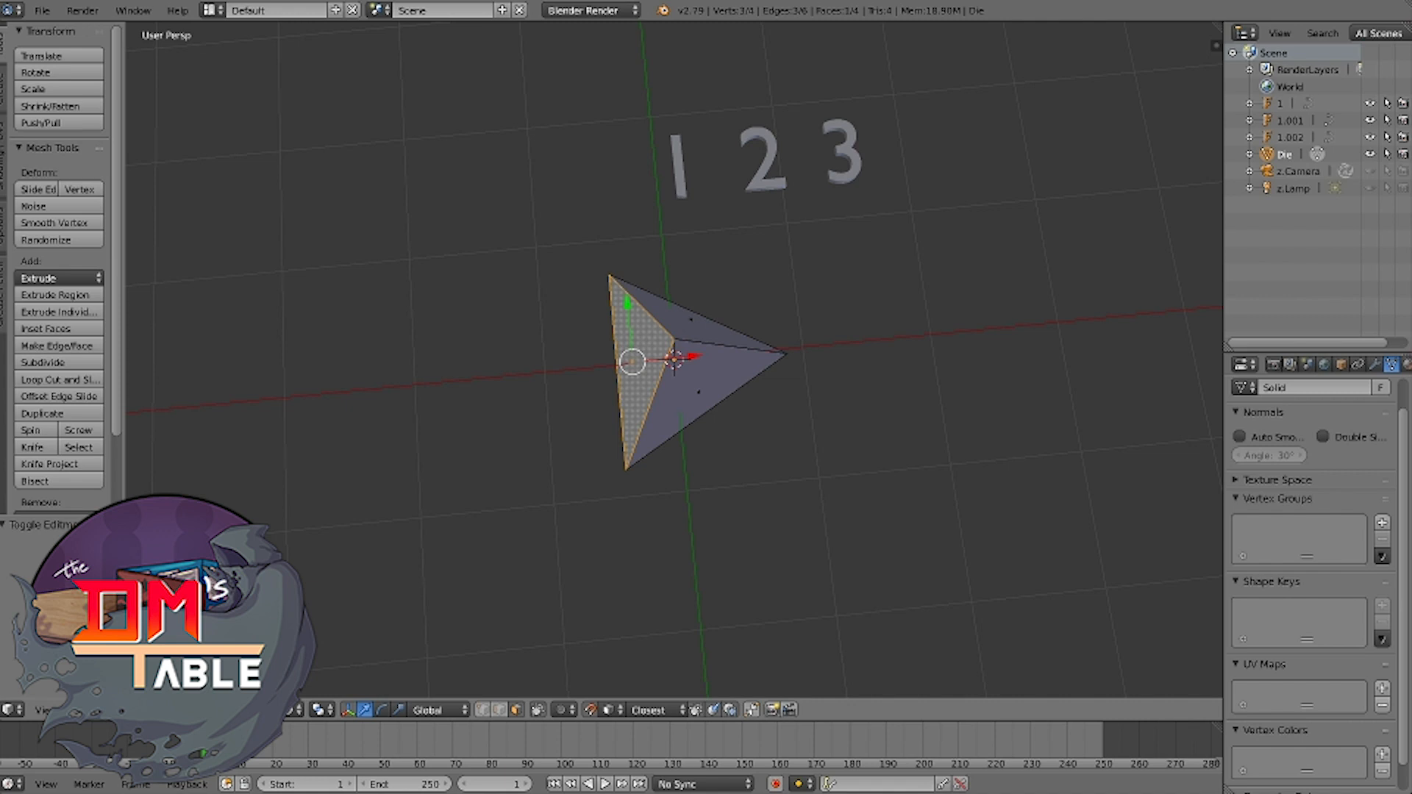
Align the view squarely to the selected die face and turn it until the triangle stands upright with its apex up
key(shift+KP_7)
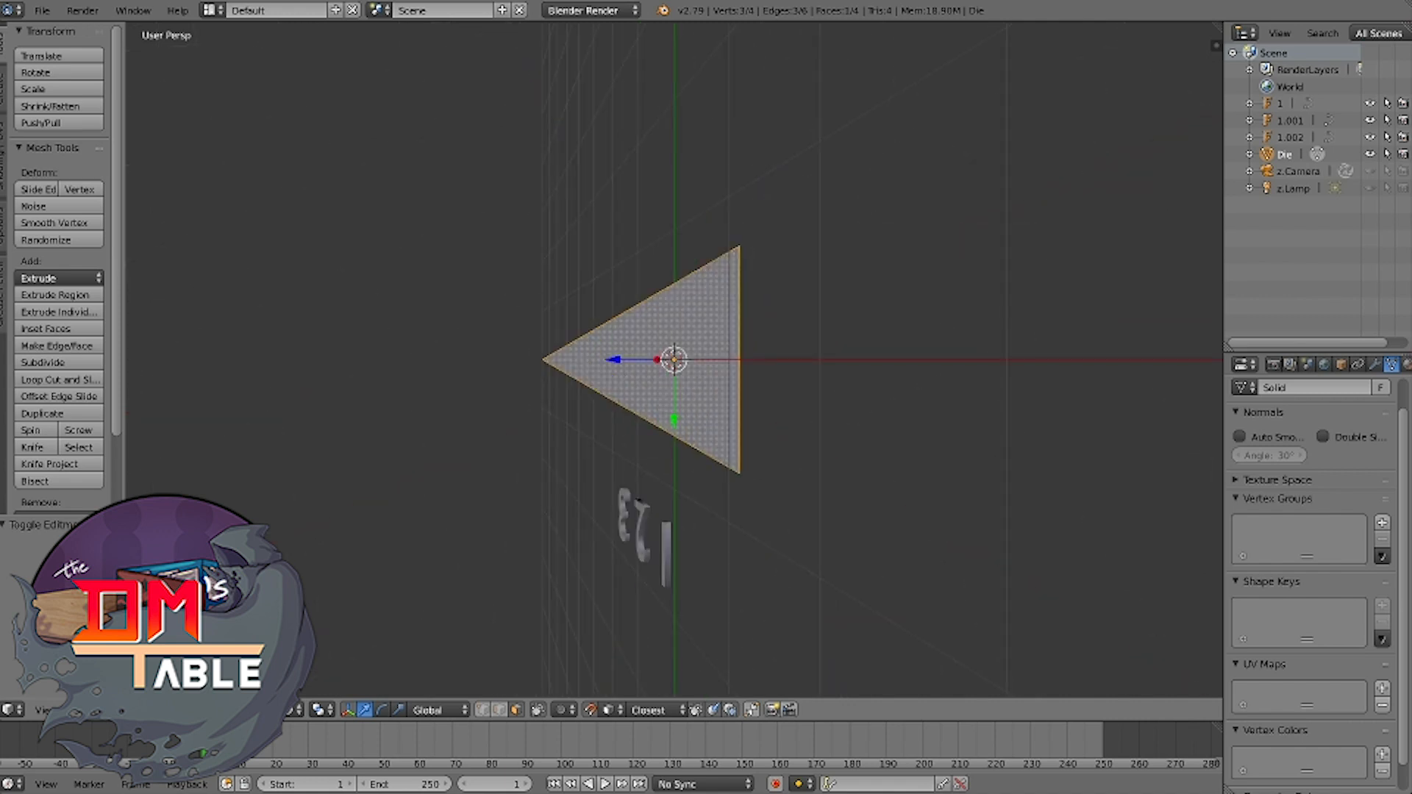
key(shift+KP_4)
key(shift+KP_4)
key(shift+KP_4)
key(shift+KP_4)
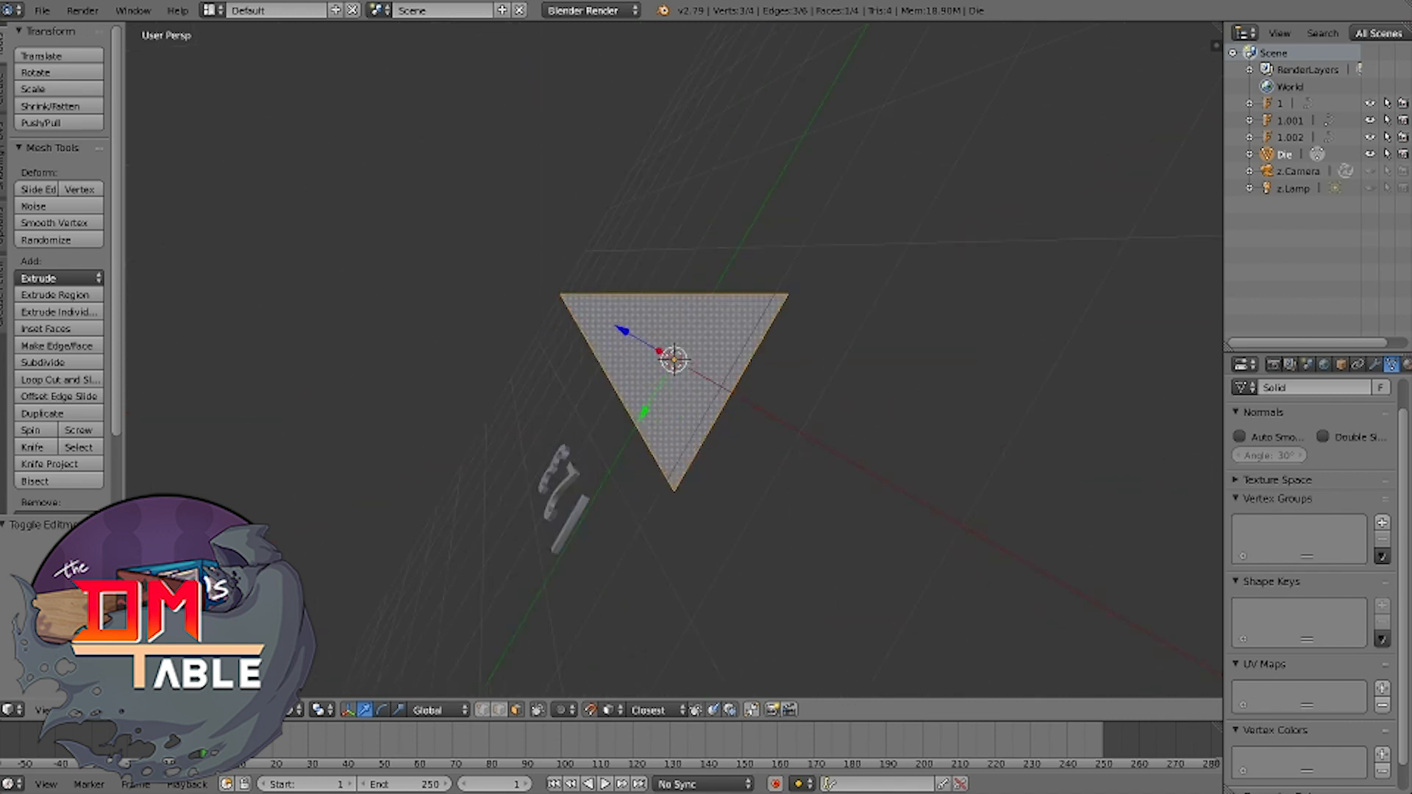
key(shift+KP_4)
key(shift+KP_4)
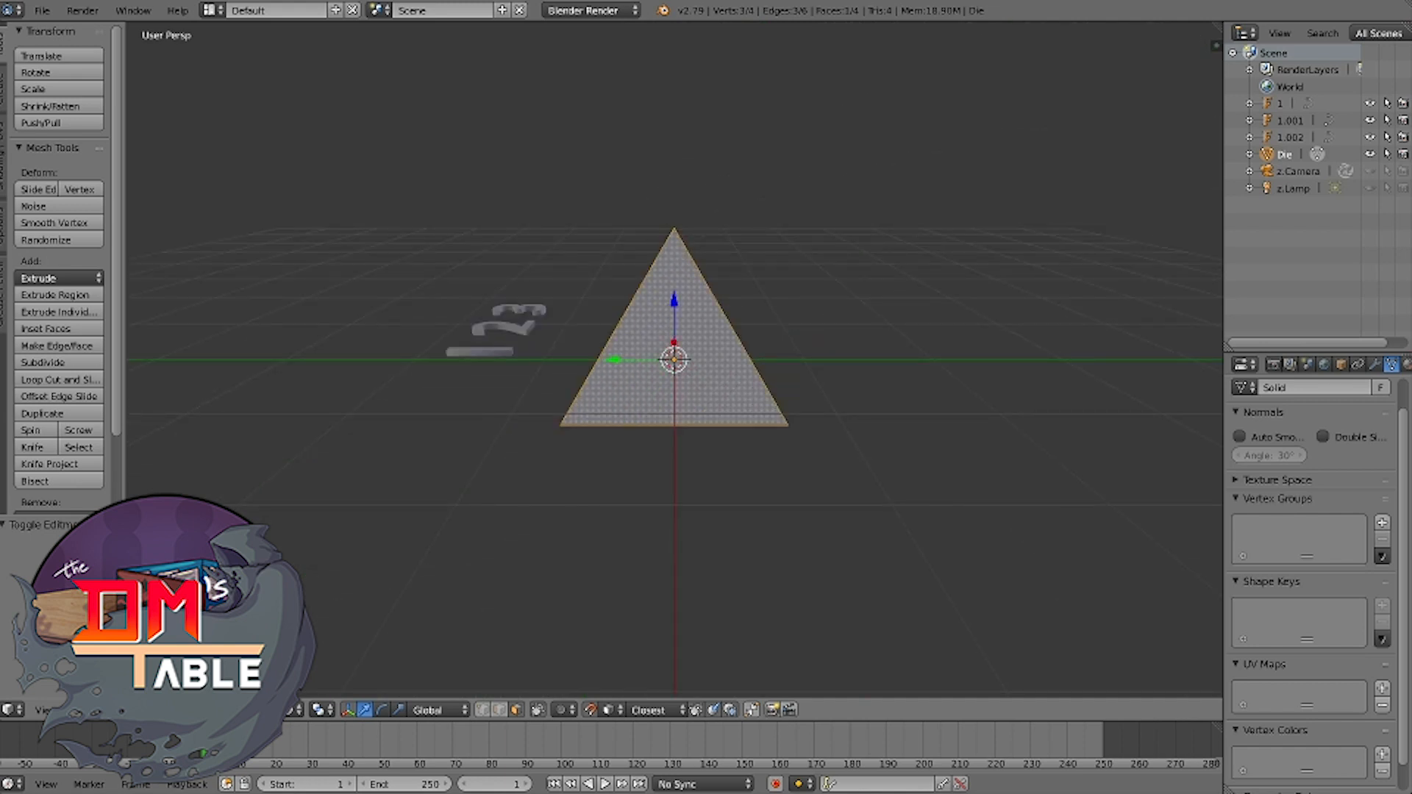
scroll(674, 359, up, 3)
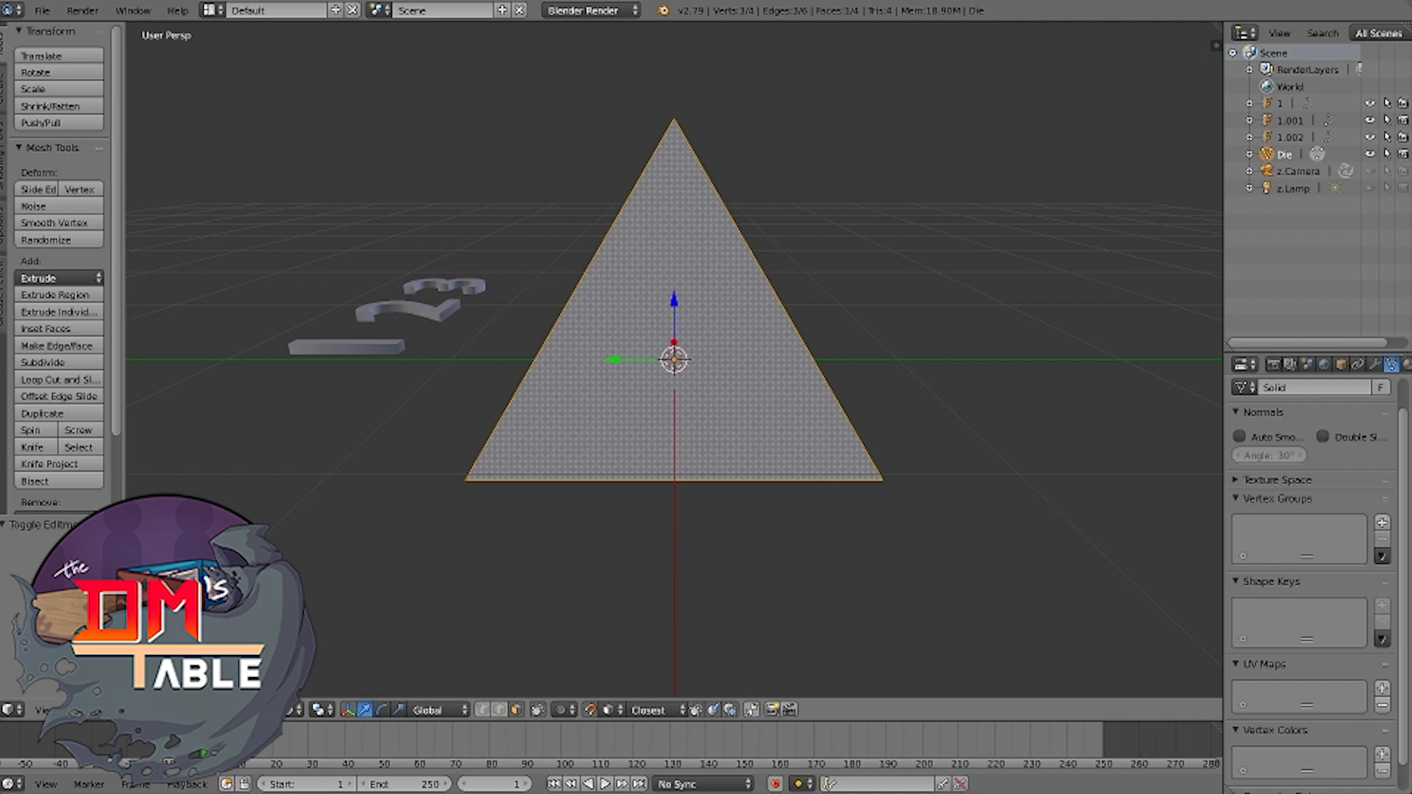
Leave mesh editing and snap the 3D cursor first to the scene center, then to the selected die
key(Tab)
right_click(347, 347)
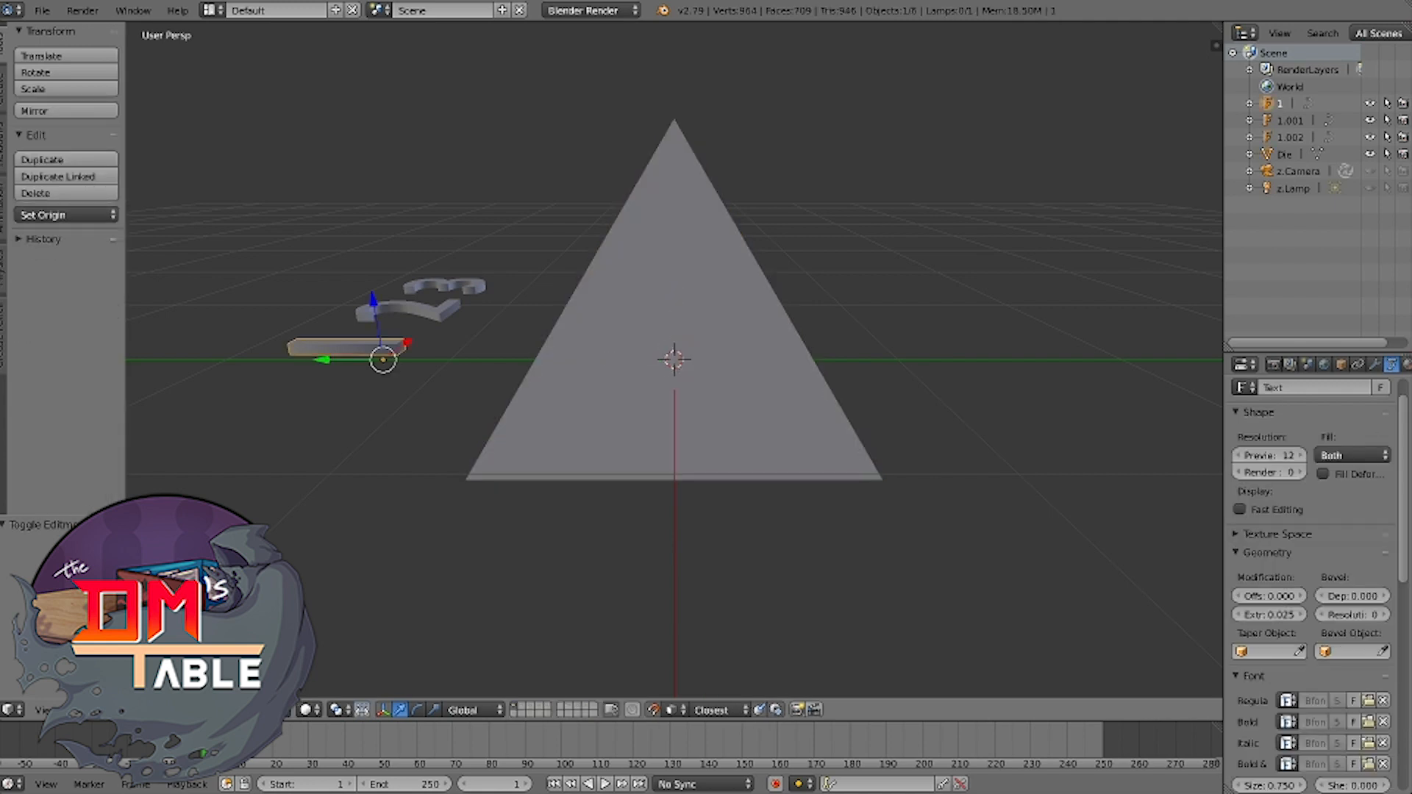
right_click(647, 350)
key(shift+s)
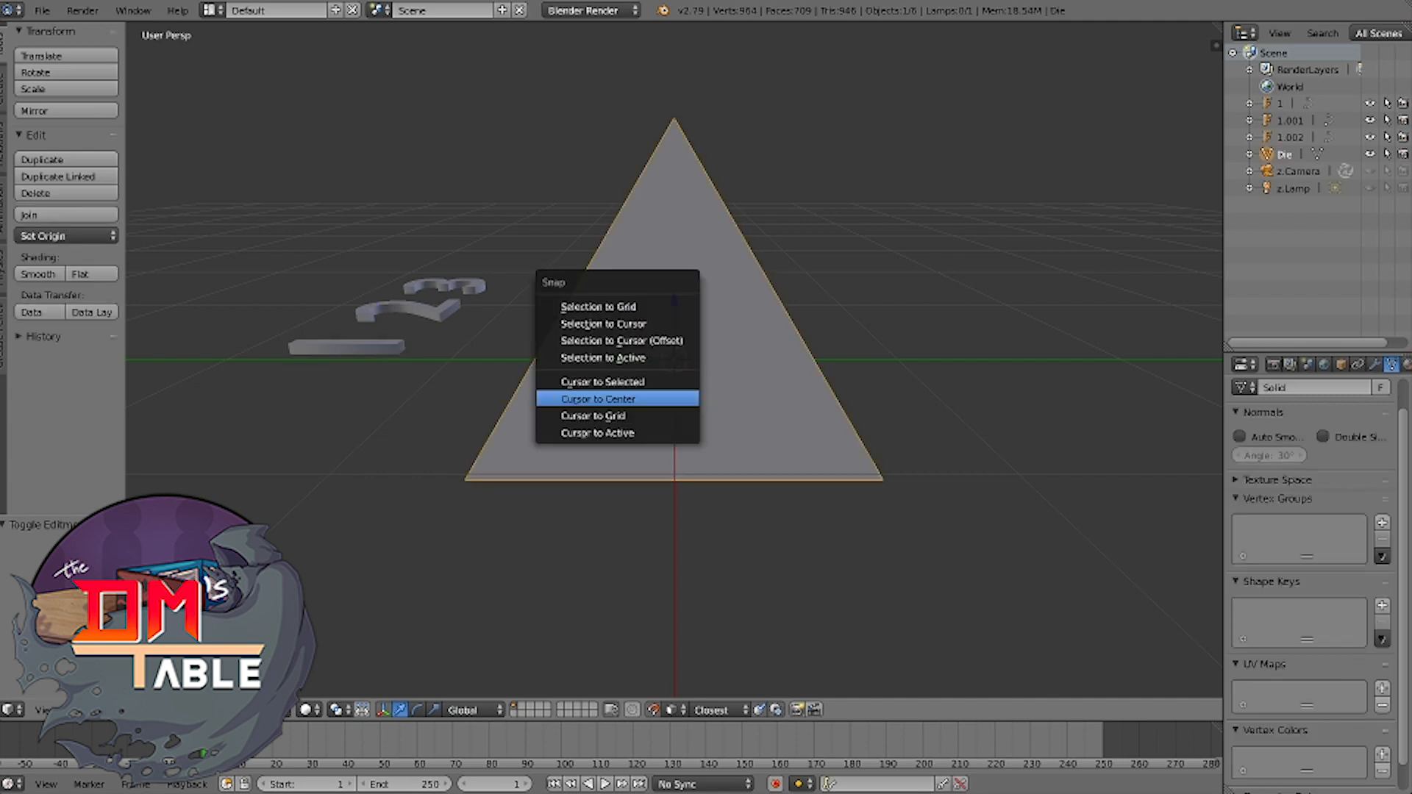
click(598, 398)
key(shift+s)
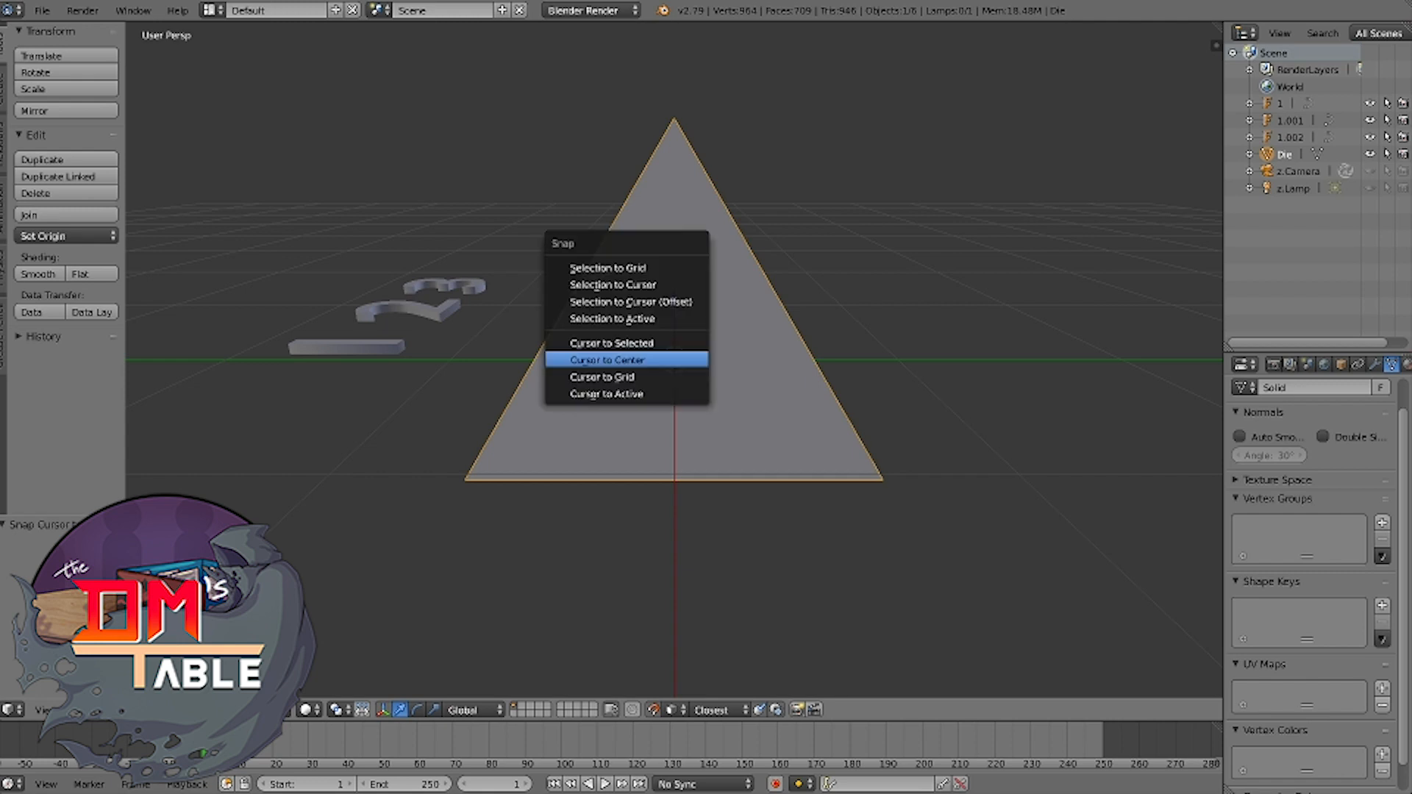
click(612, 343)
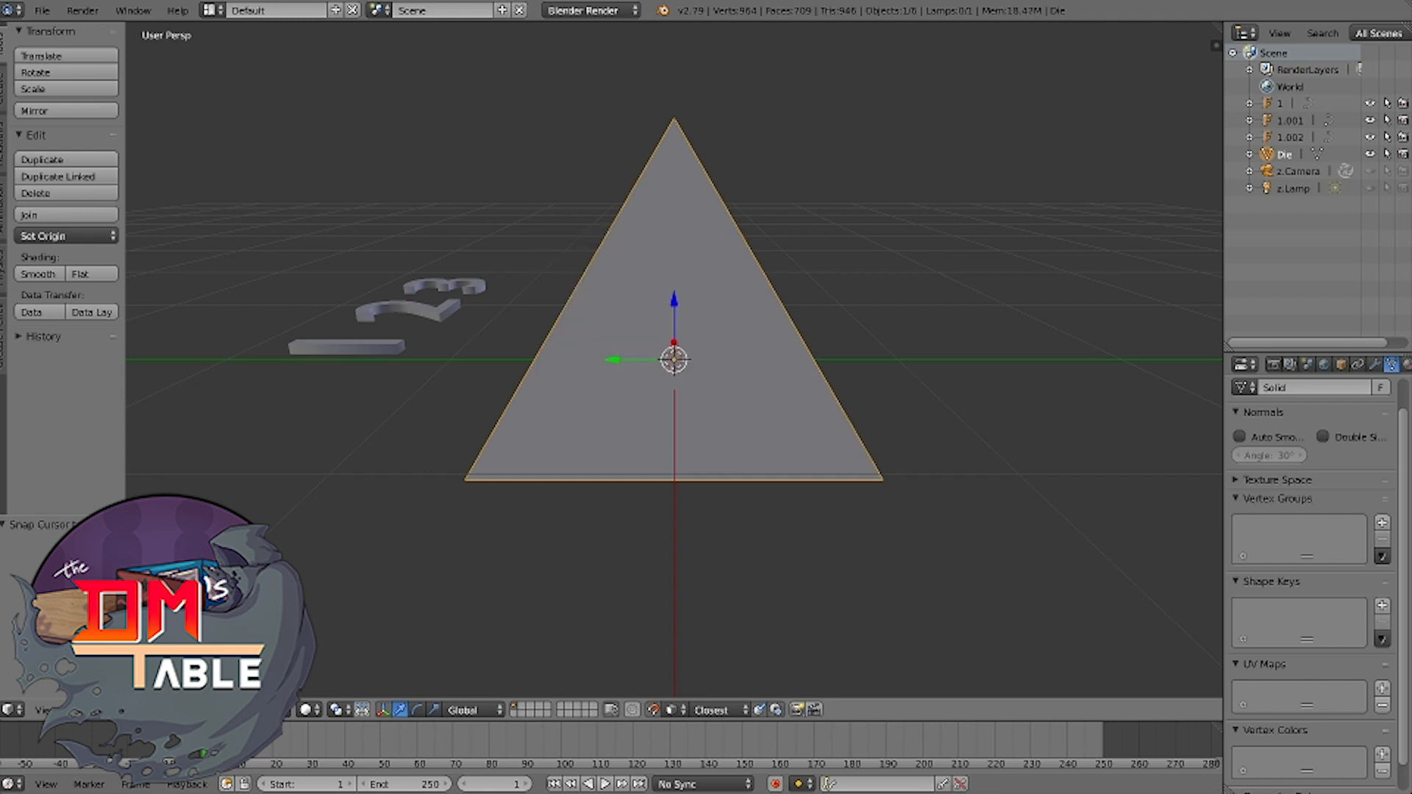
Snap the number 1 text object to the 3D cursor at the die's center
right_click(345, 346)
key(shift+s)
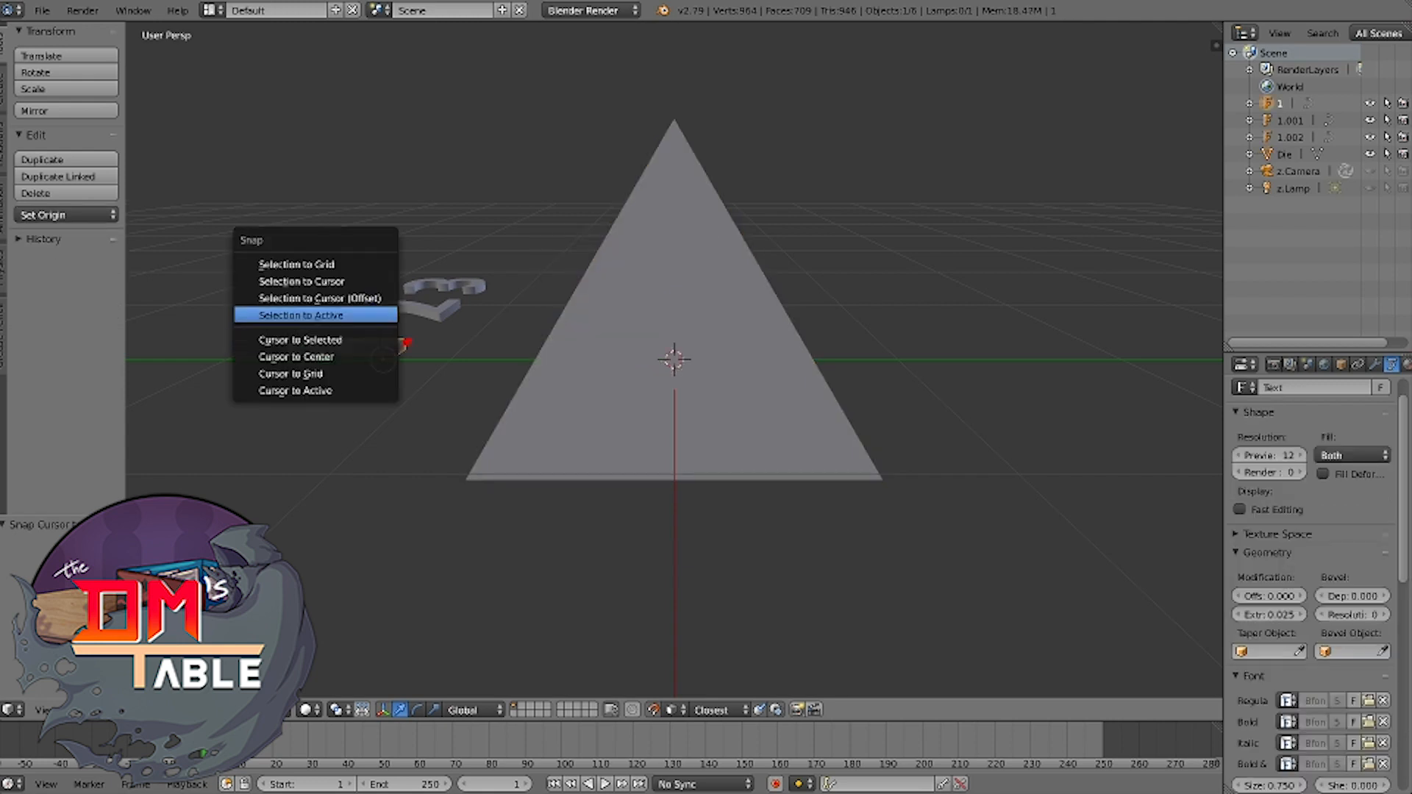
click(315, 282)
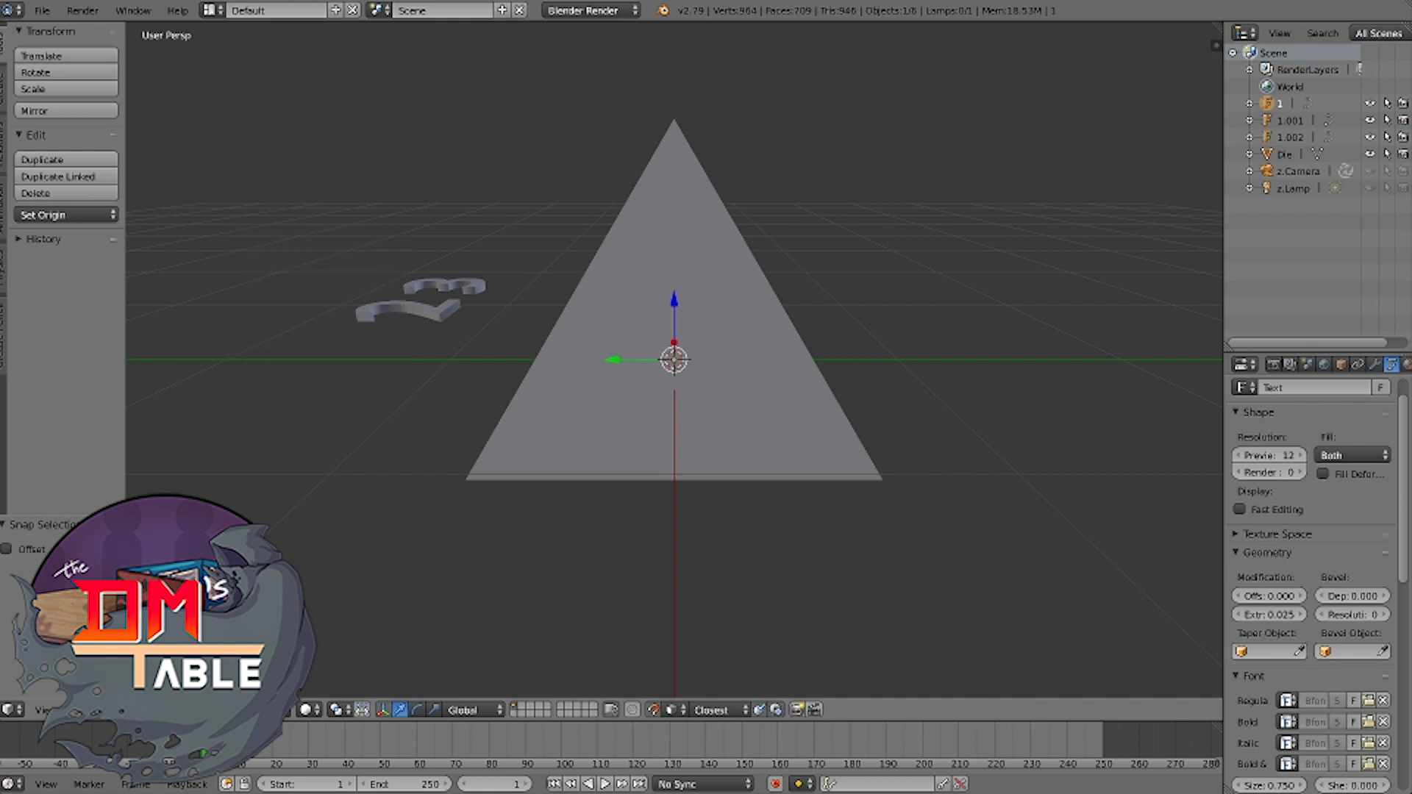
Try rotating the number 1 freehand and moving it up toward the apex of the die's front face
key(r)
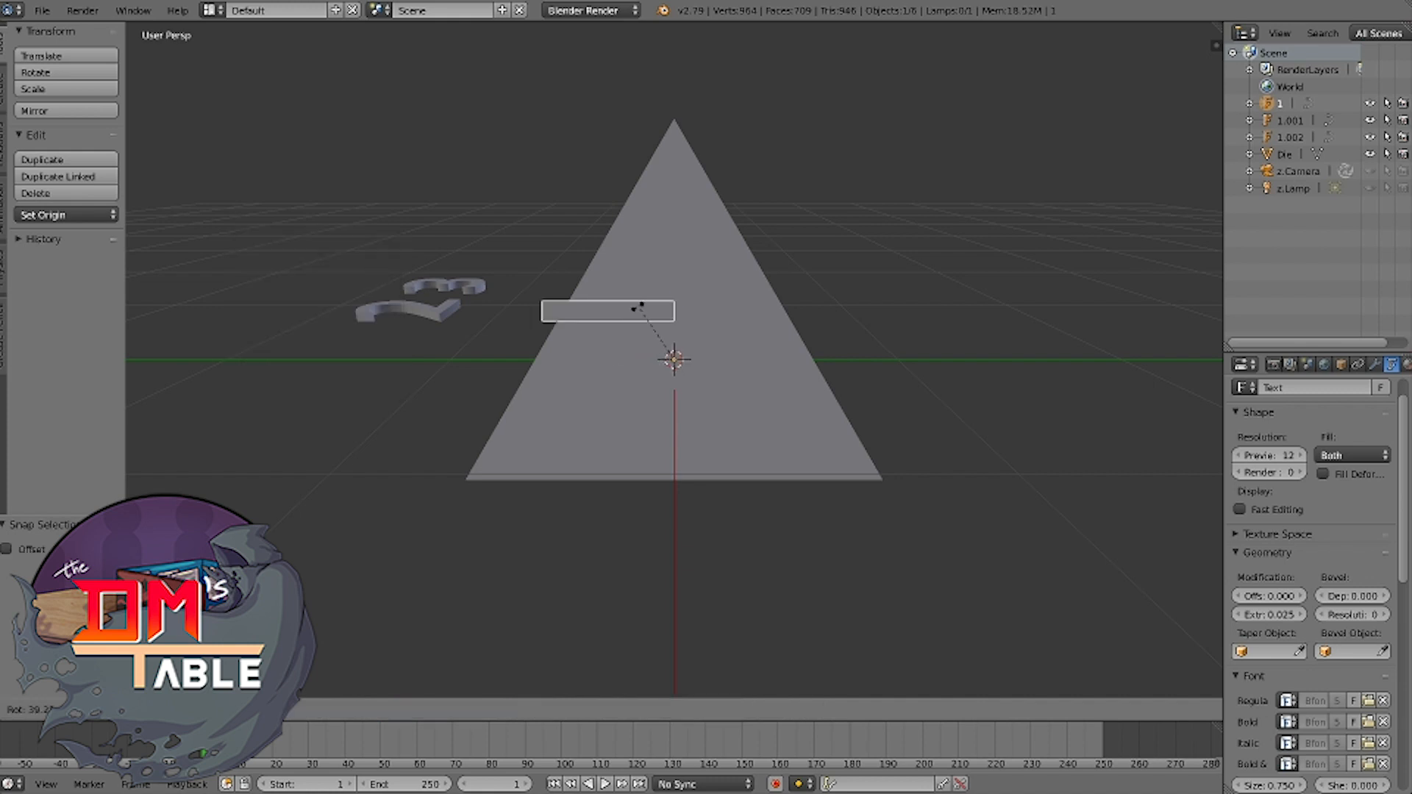
click(640, 306)
key(g)
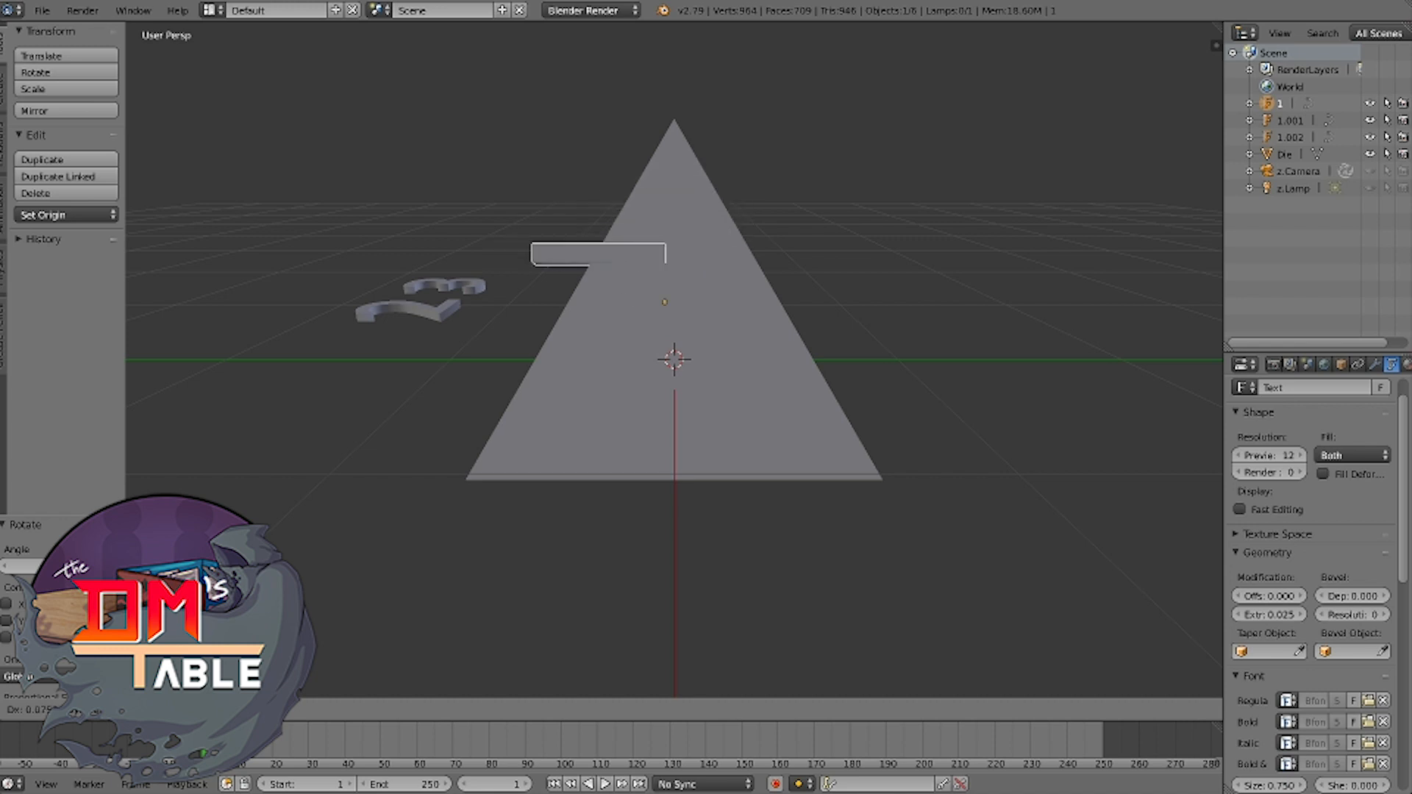
key(Return)
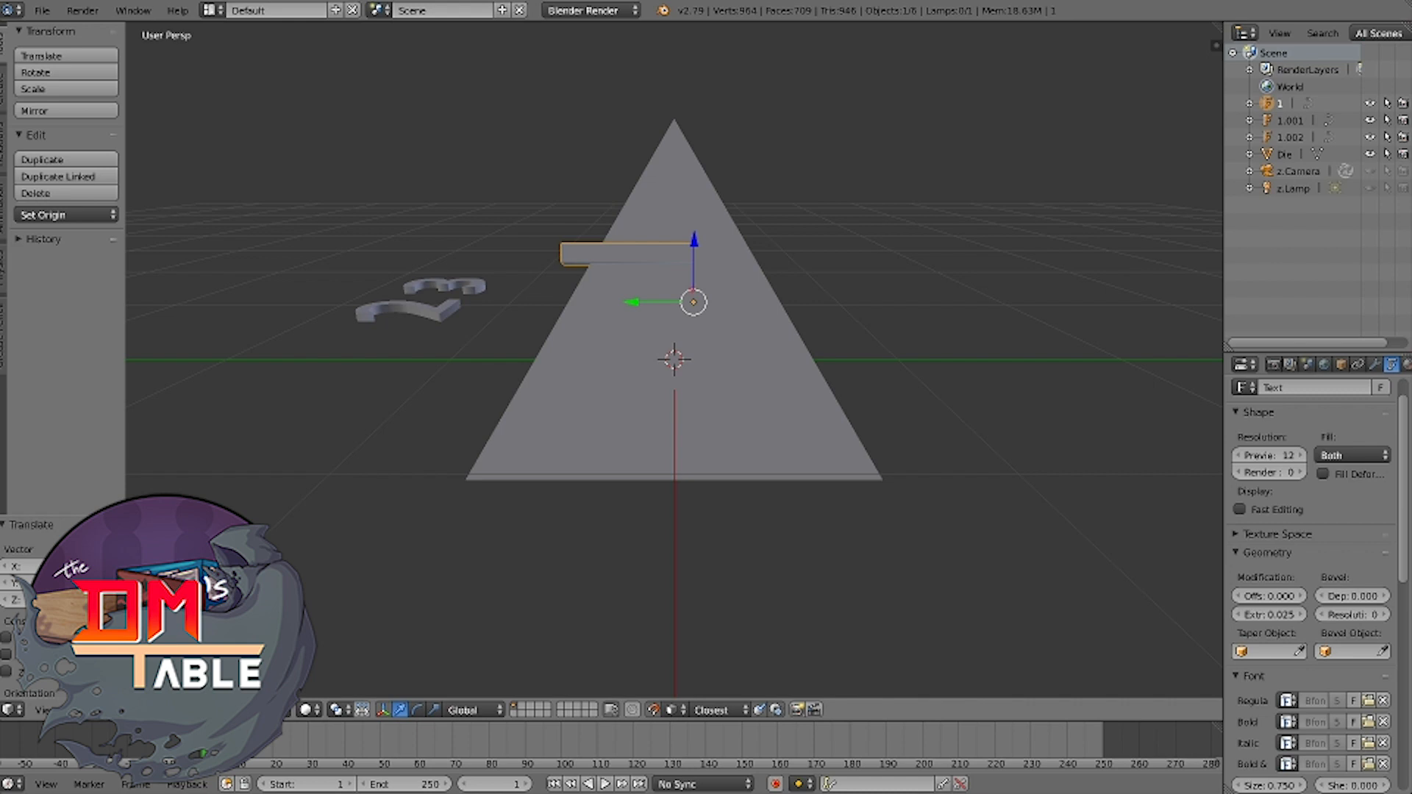
Undo the move, the rotation and the snapping of the number 1
key(ctrl+z)
key(ctrl+z)
key(ctrl+z)
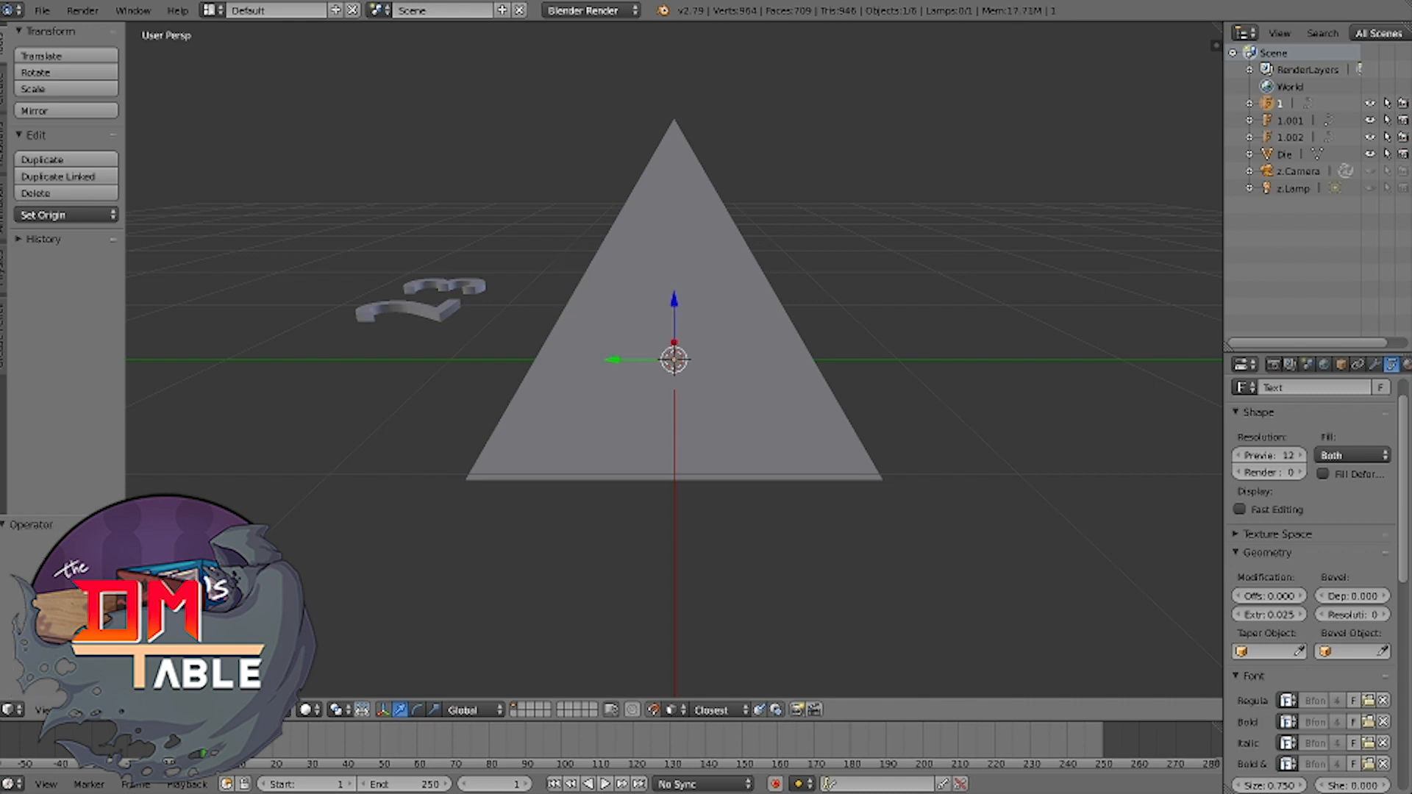
Edit the die's mesh again and poke its selected face twice to subdivide it into nine triangles
right_click(674, 324)
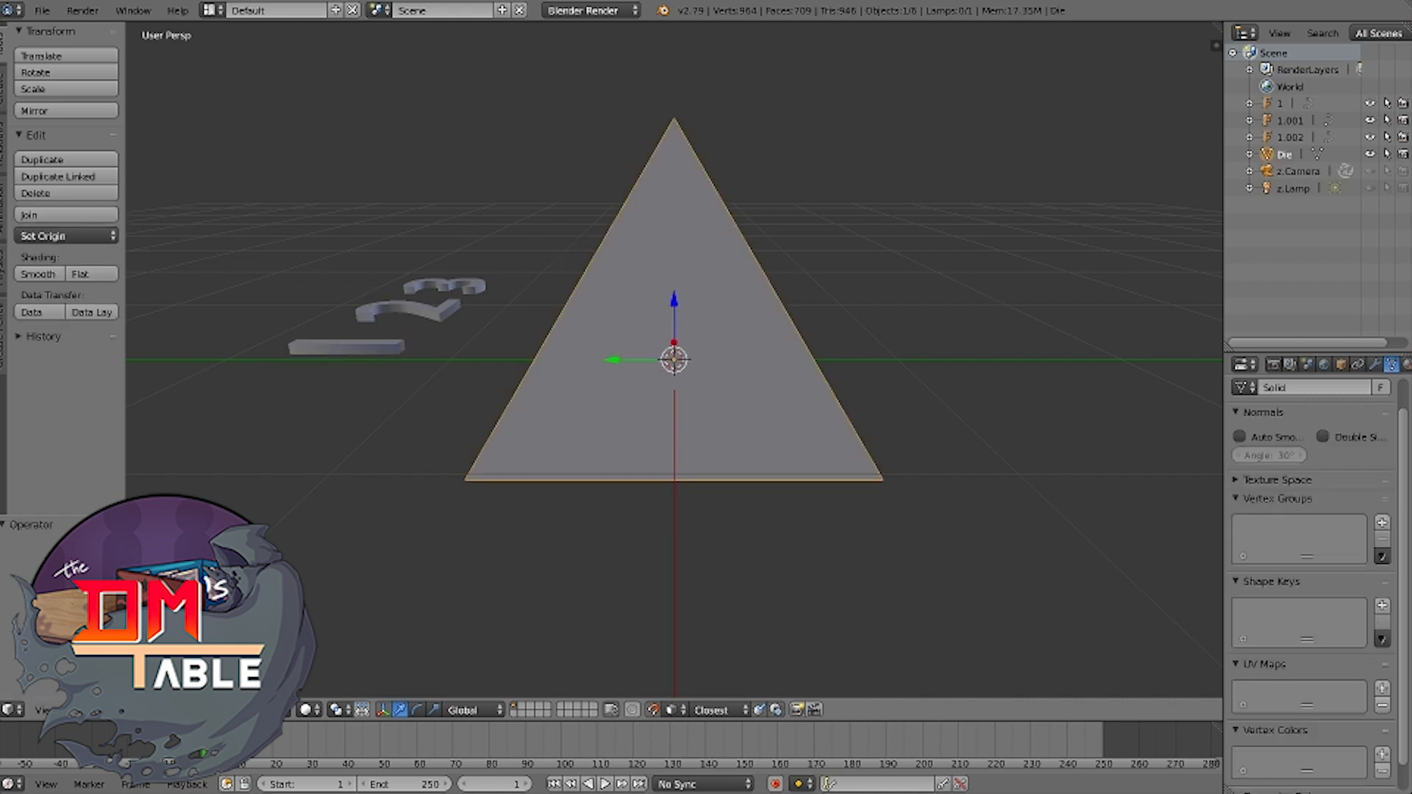
key(Tab)
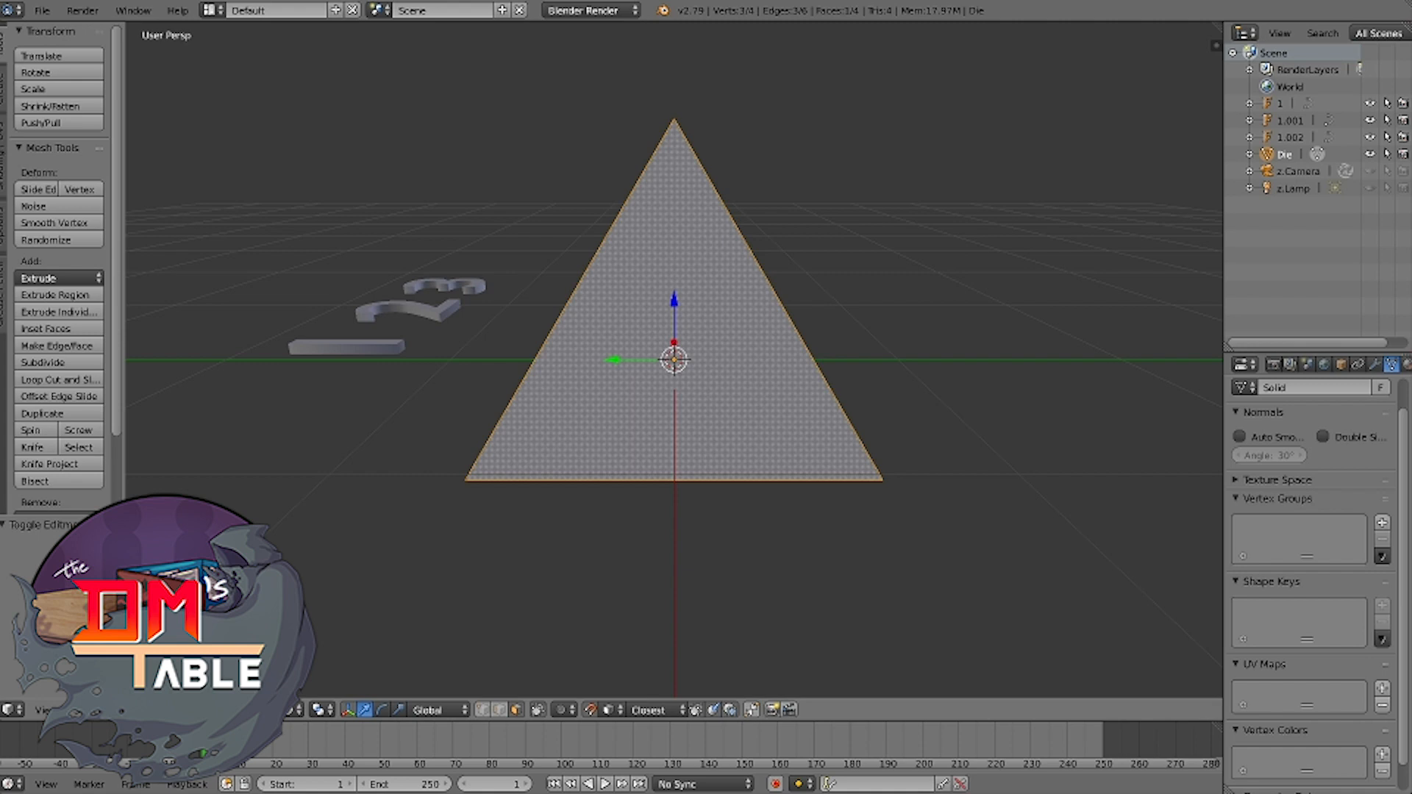
key(alt+p)
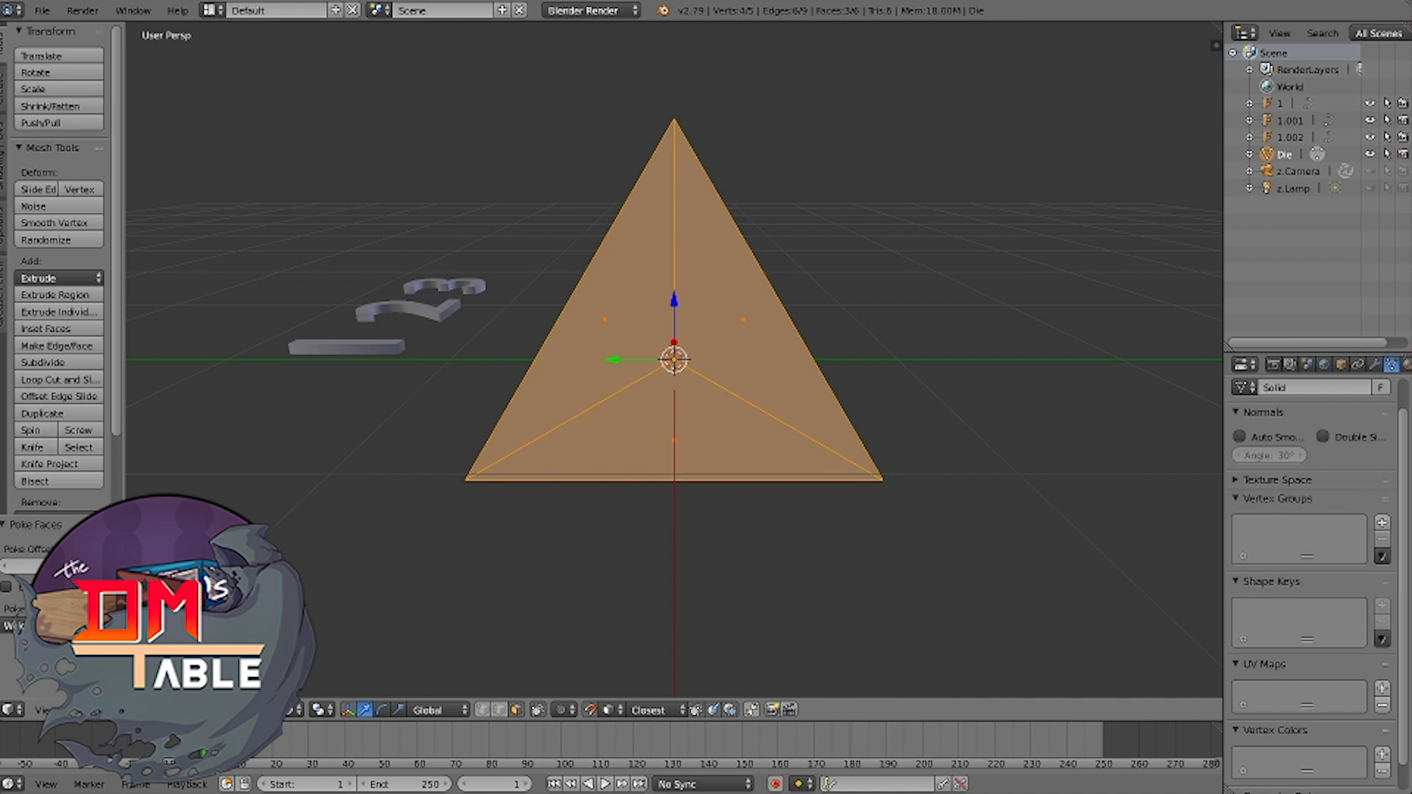
key(alt+p)
Examine the pairs of inner triangles at the face's three corners by selecting them one at a time
right_click(648, 265)
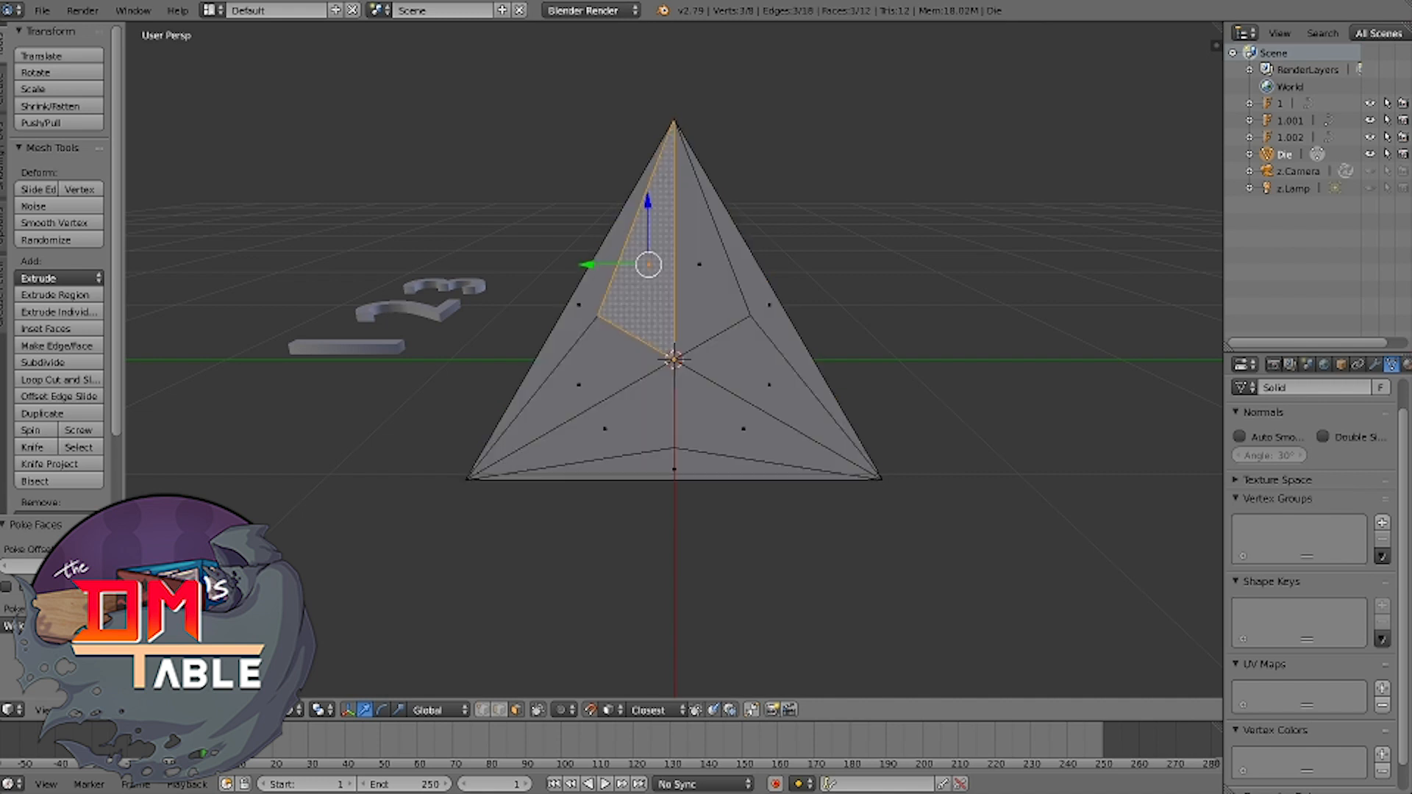
right_click(699, 265)
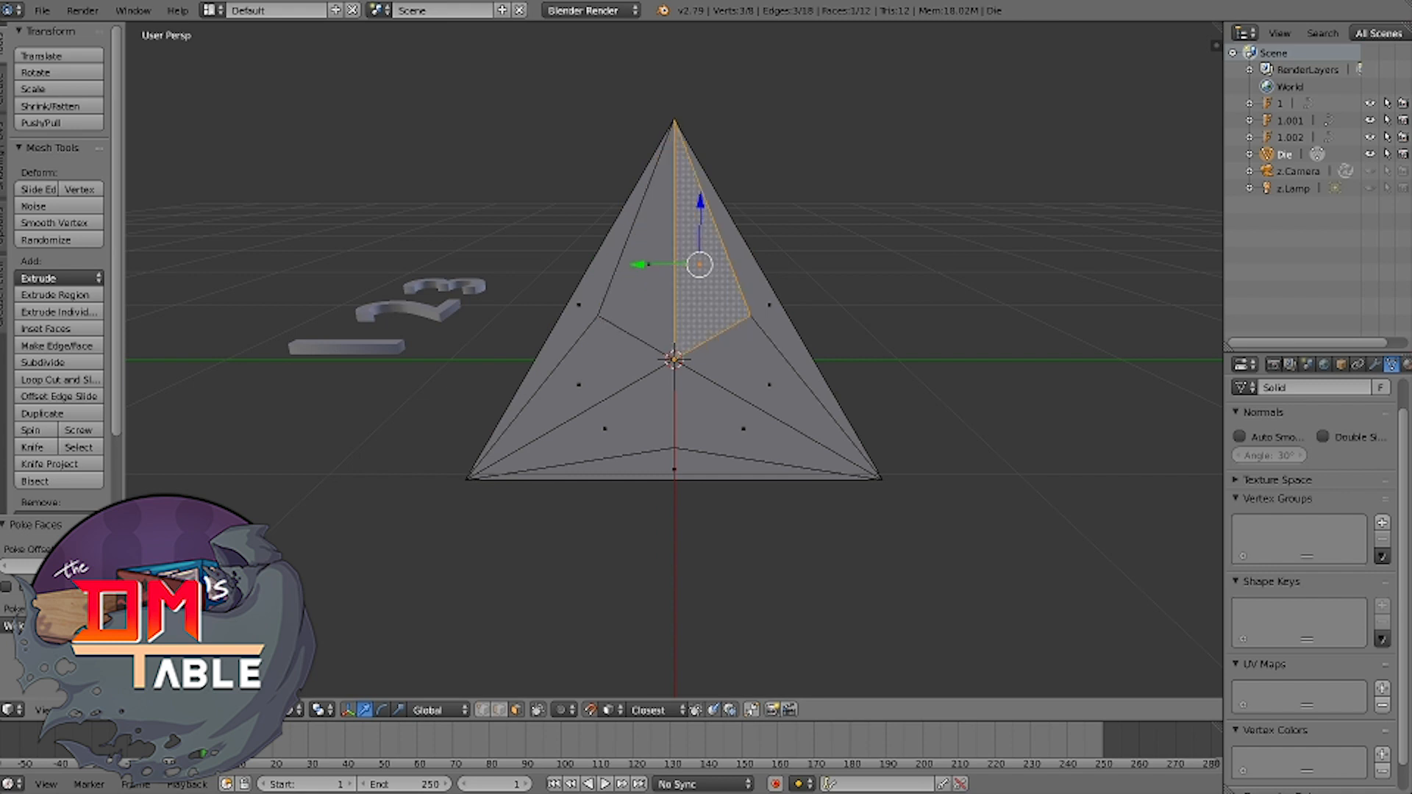
right_click(578, 384)
right_click(604, 428)
right_click(769, 384)
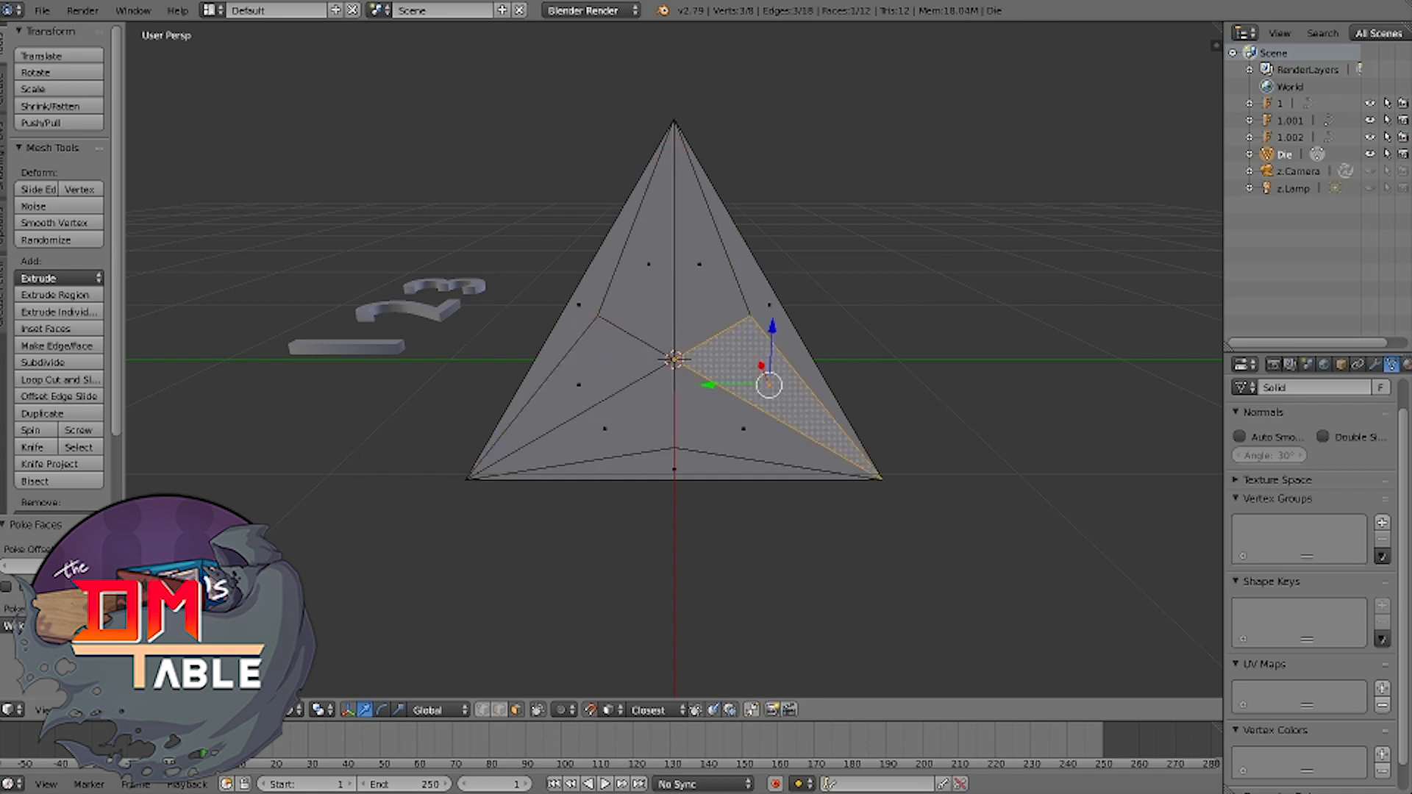
right_click(743, 428)
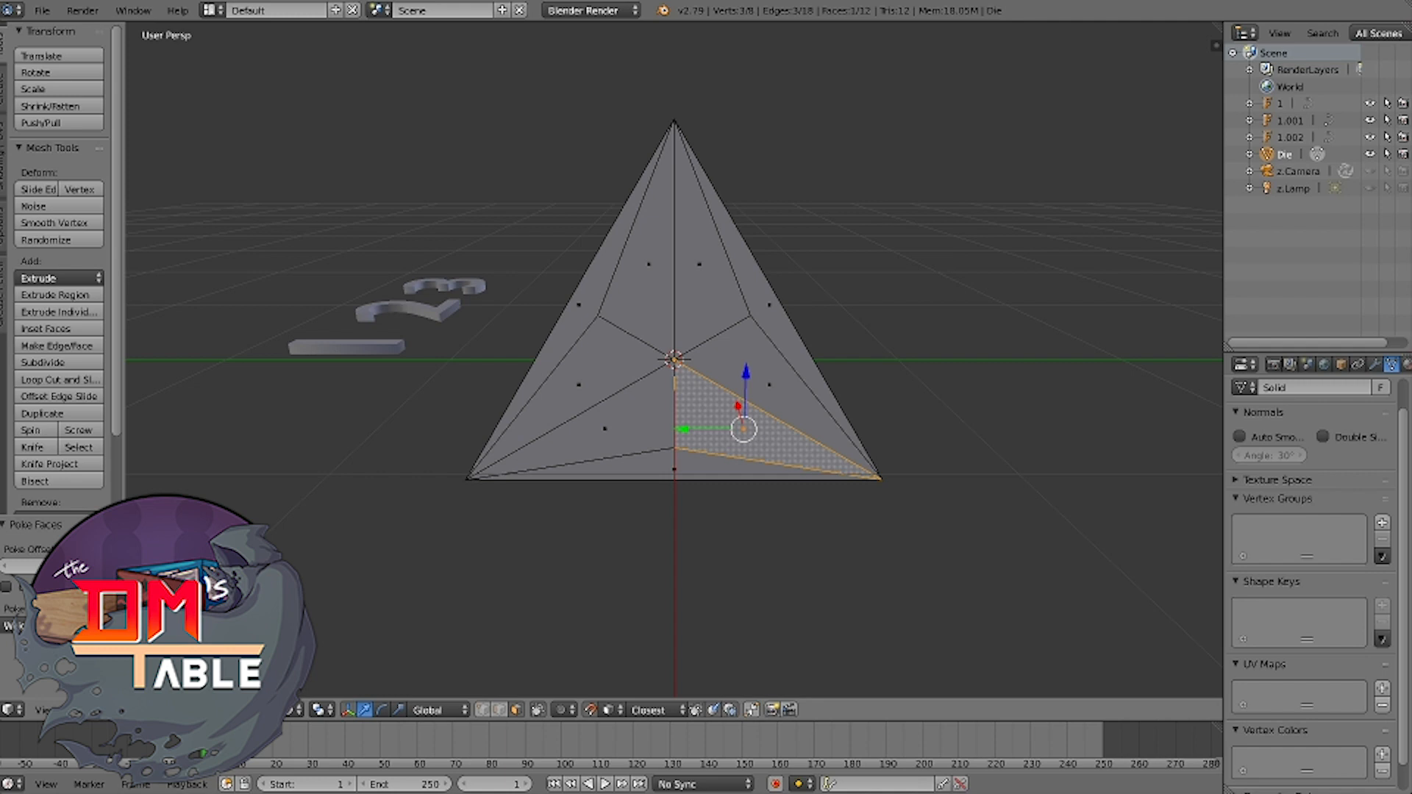
Snap the 3D cursor to the centre of the two inner triangles at the apex of the die's front face
right_click(649, 264)
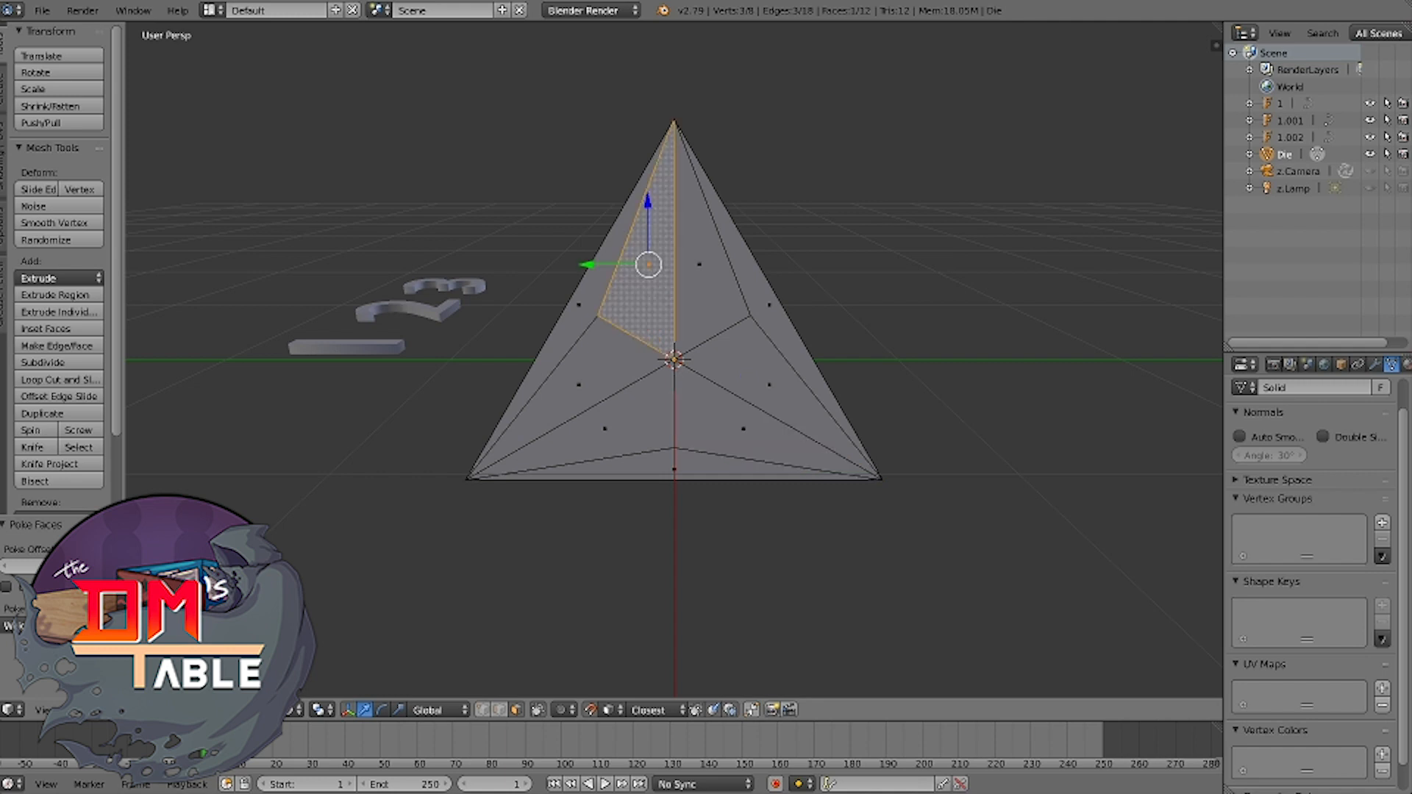
shift+right_click(699, 265)
click(704, 286)
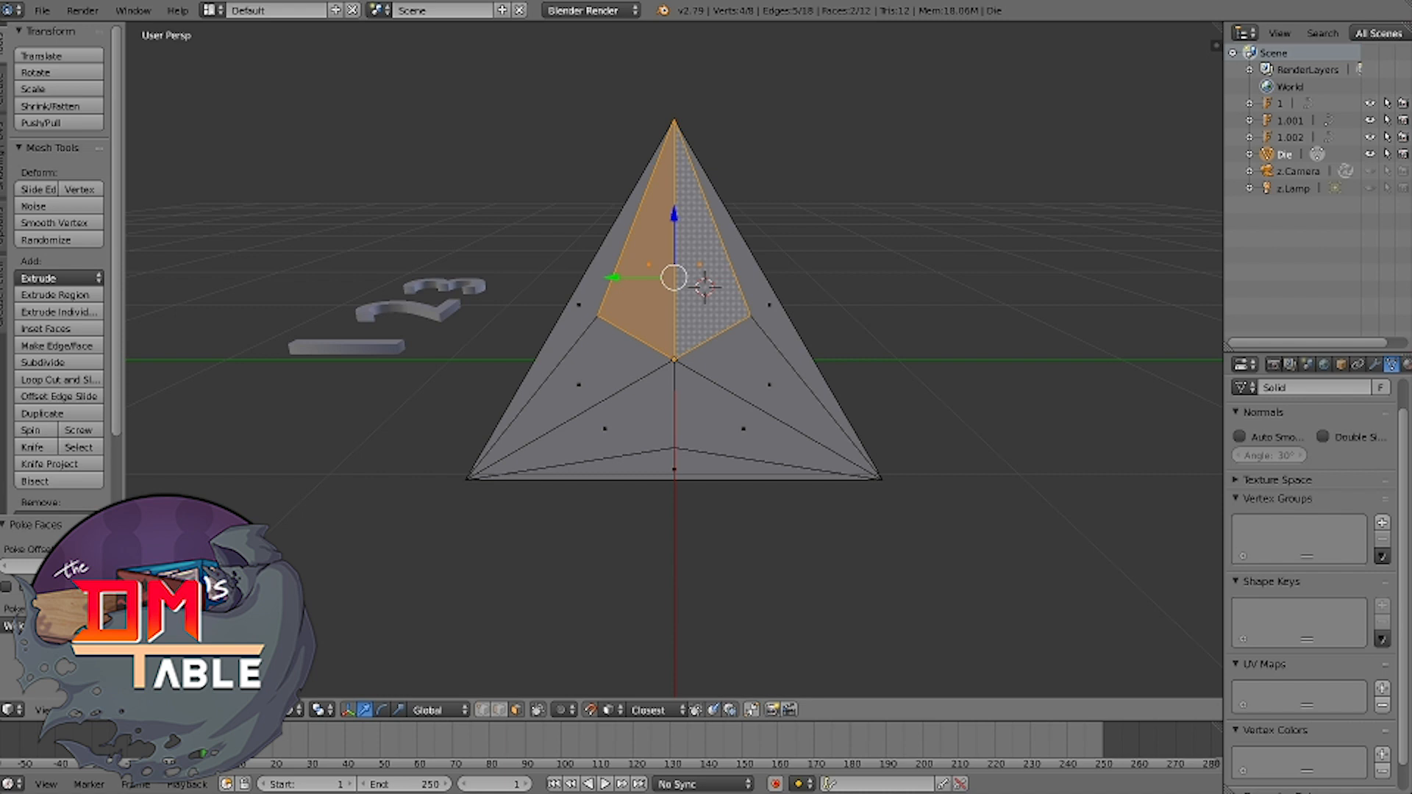
key(shift+s)
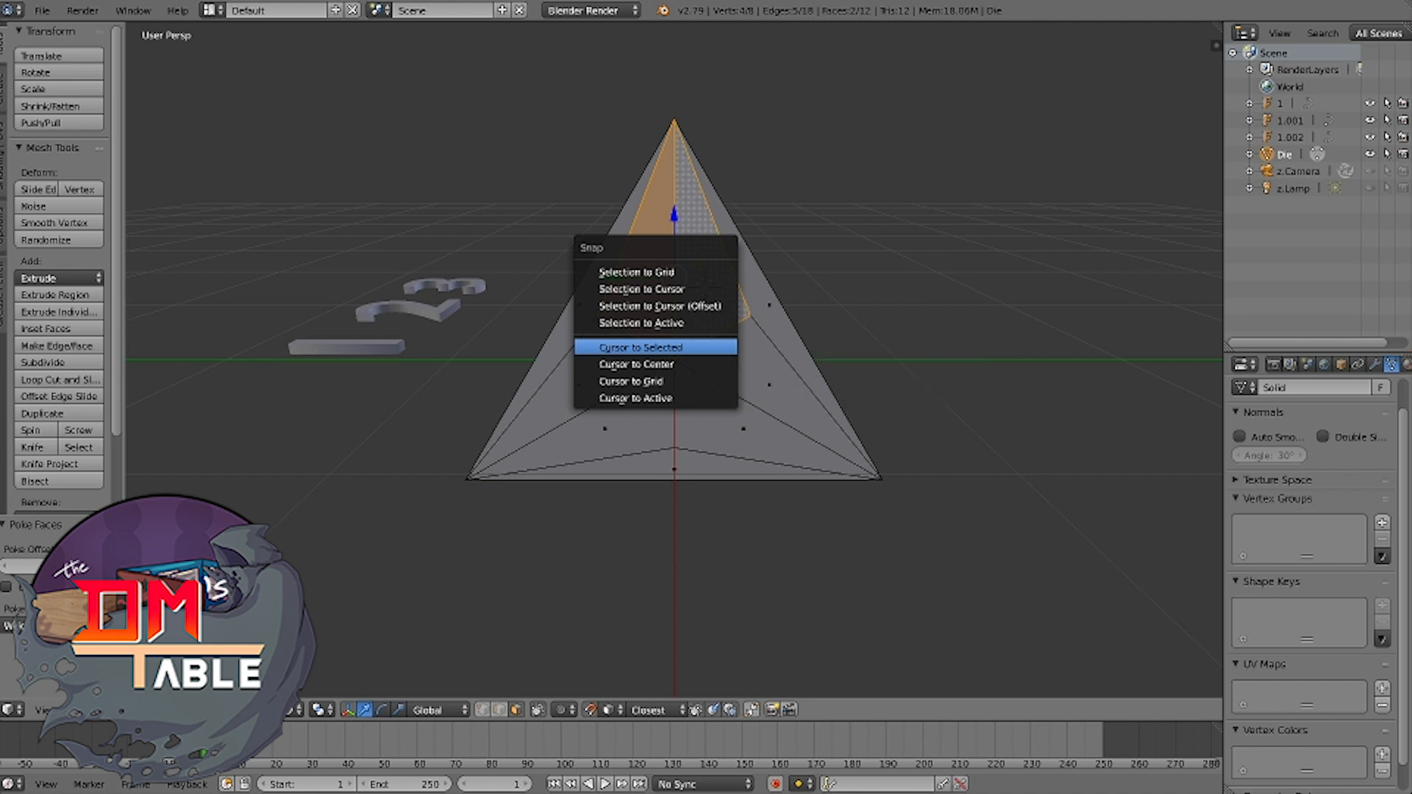
click(640, 347)
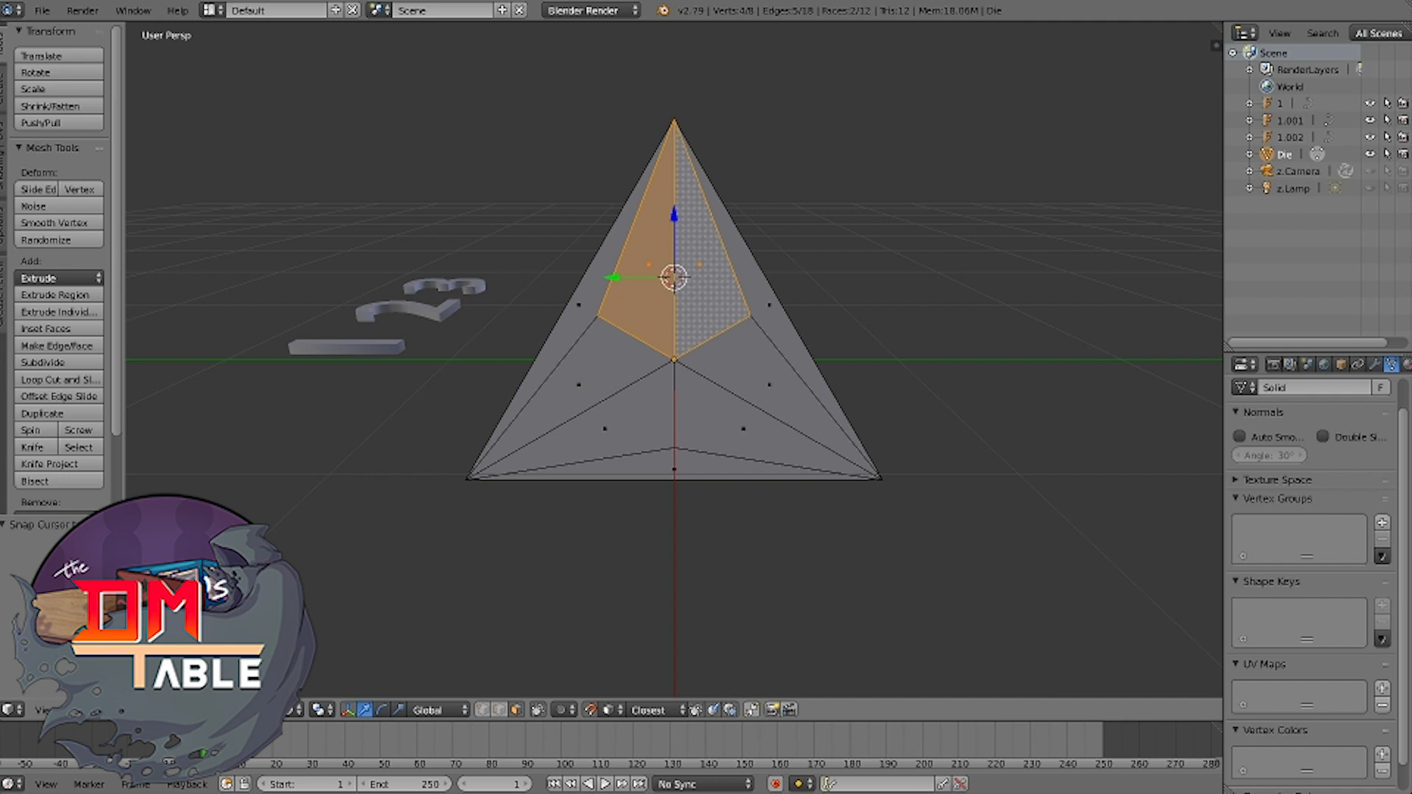
key(Tab)
Set the number 1's origin to its center of mass (volume)
right_click(347, 347)
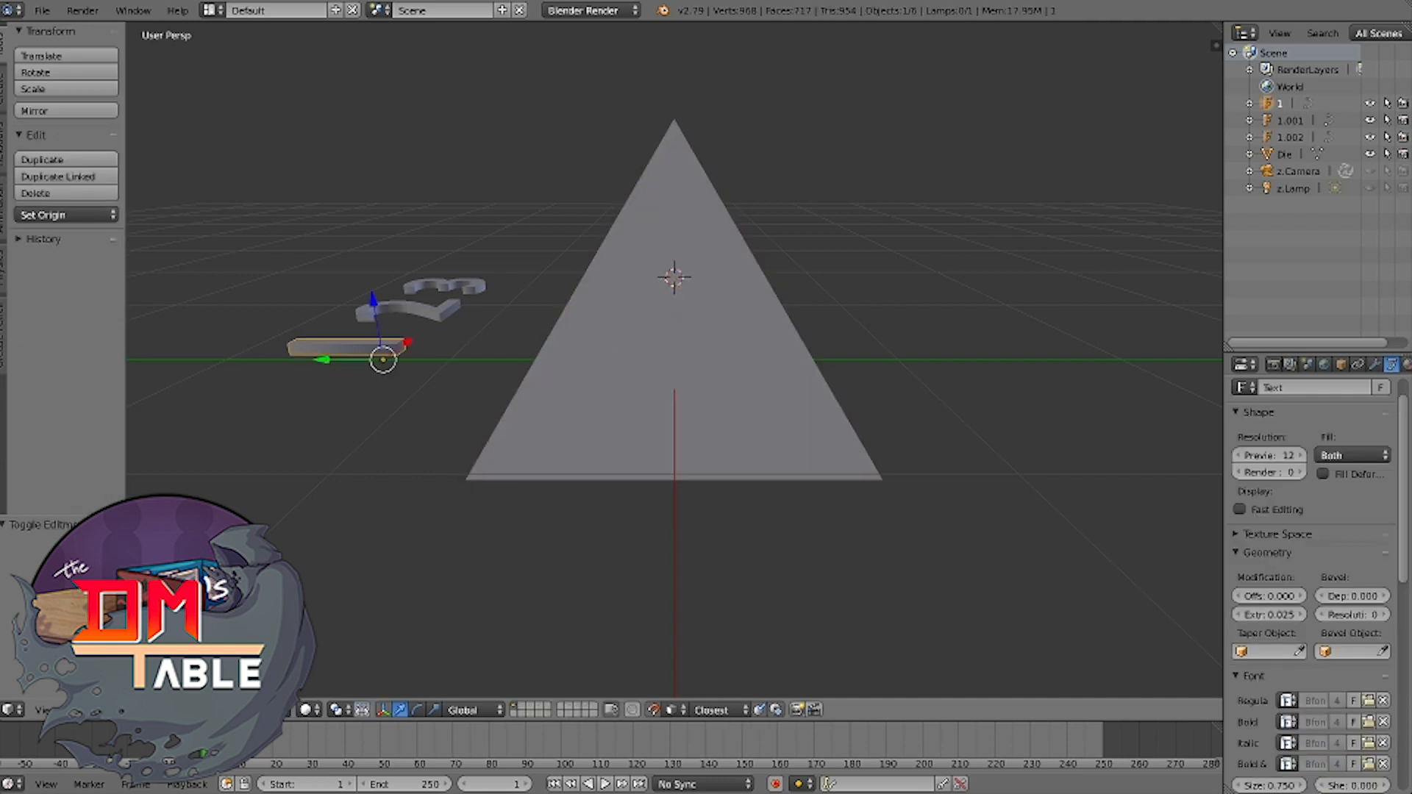
key(space)
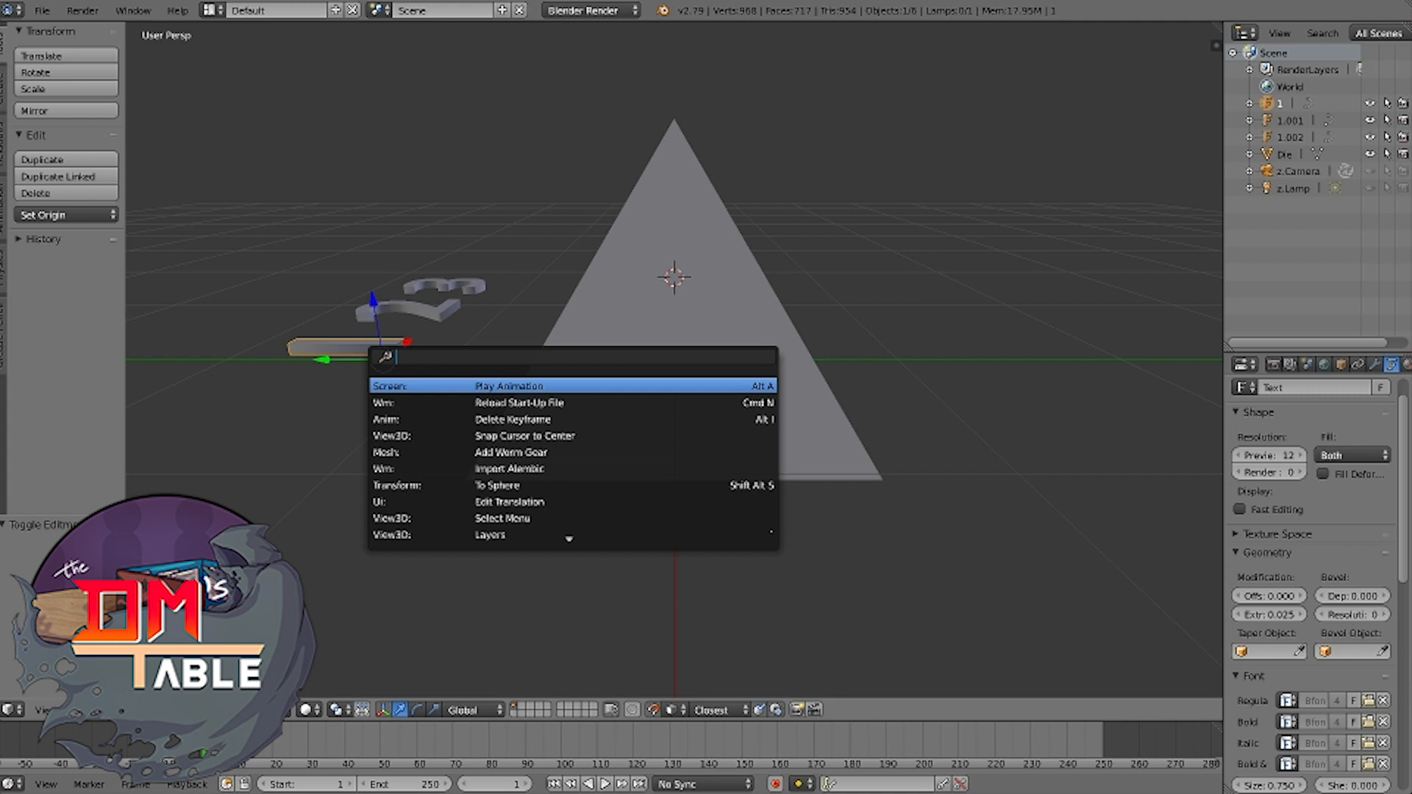
text(set ori)
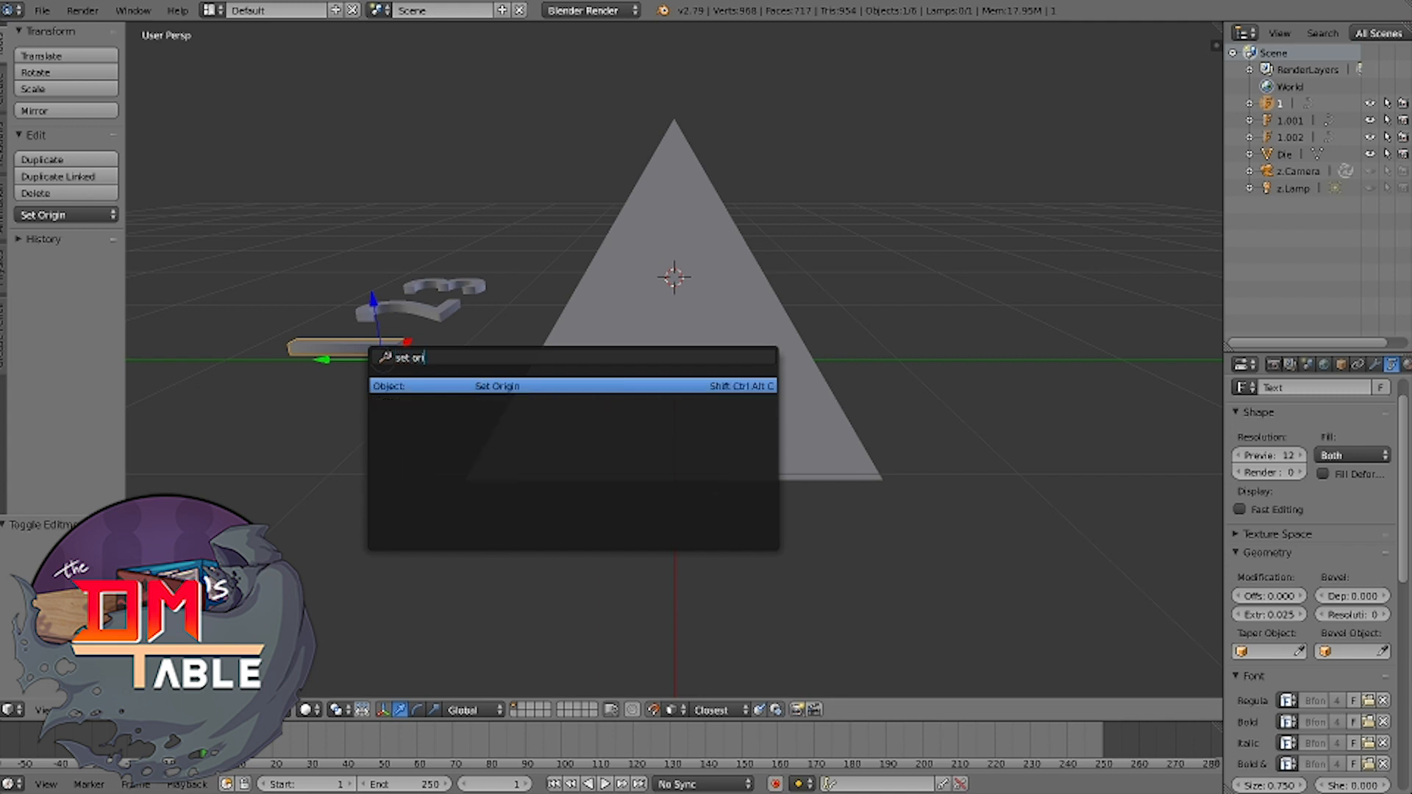
key(Return)
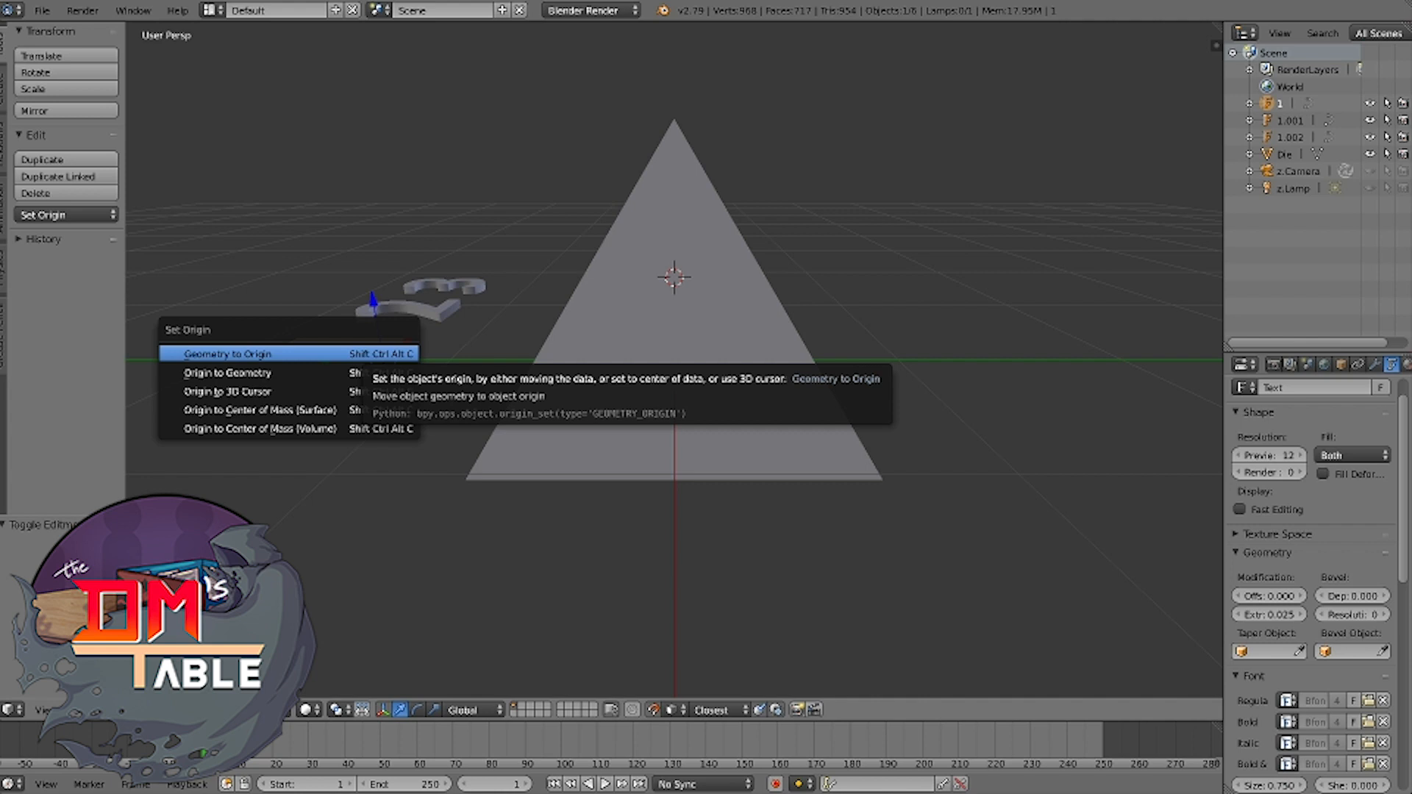
key(Down)
key(Down)
key(Down)
key(Down)
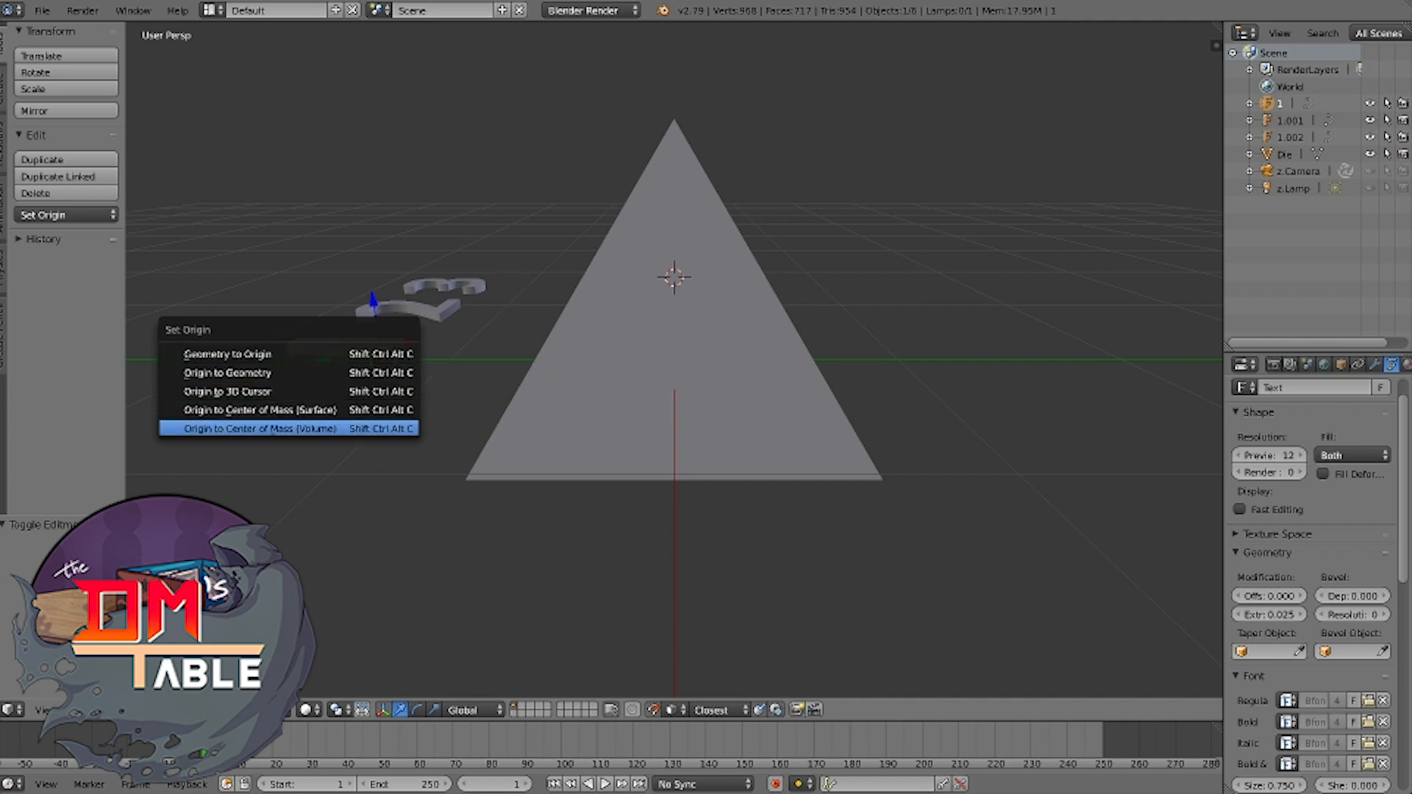
key(Return)
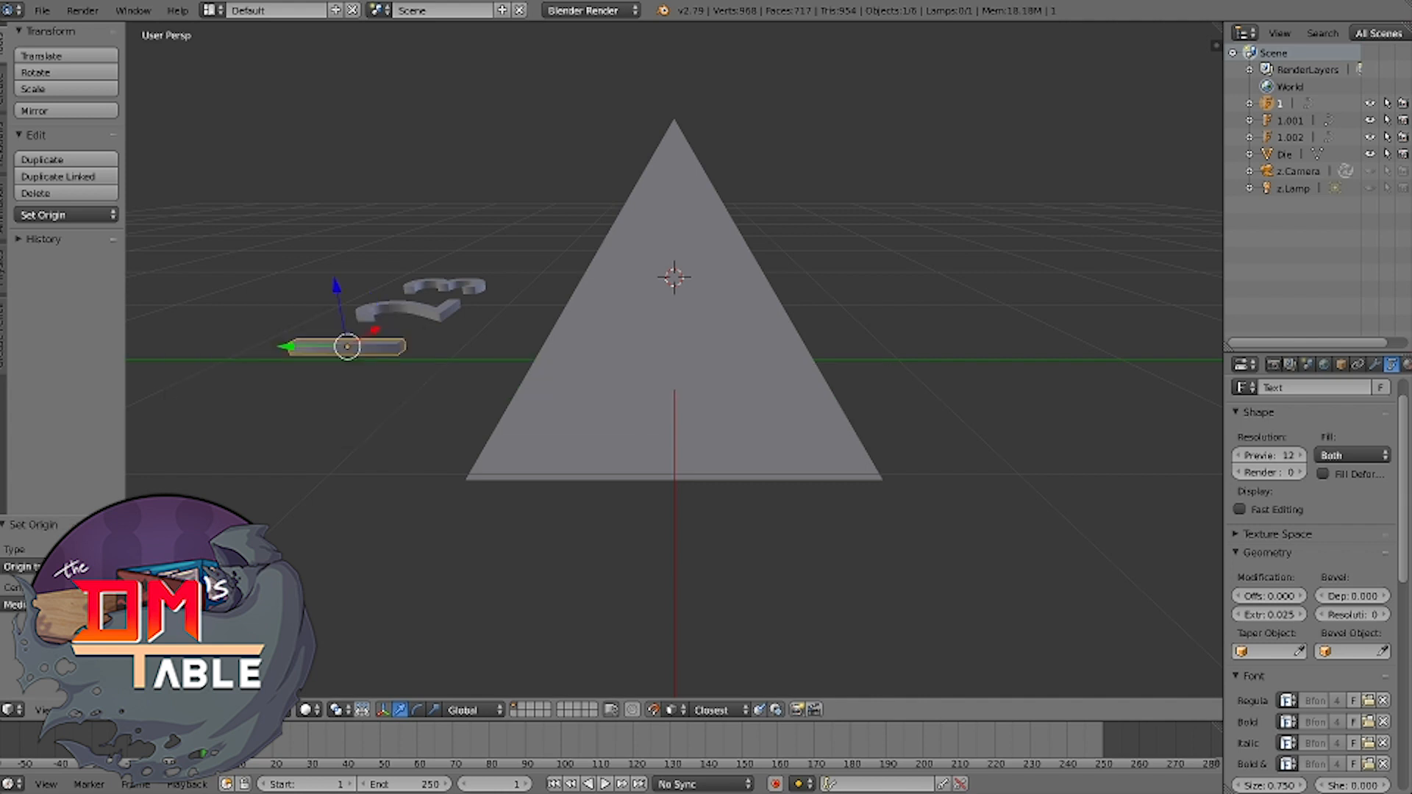
Snap the number 1 to the 3D cursor on the die's front face
key(shift+s)
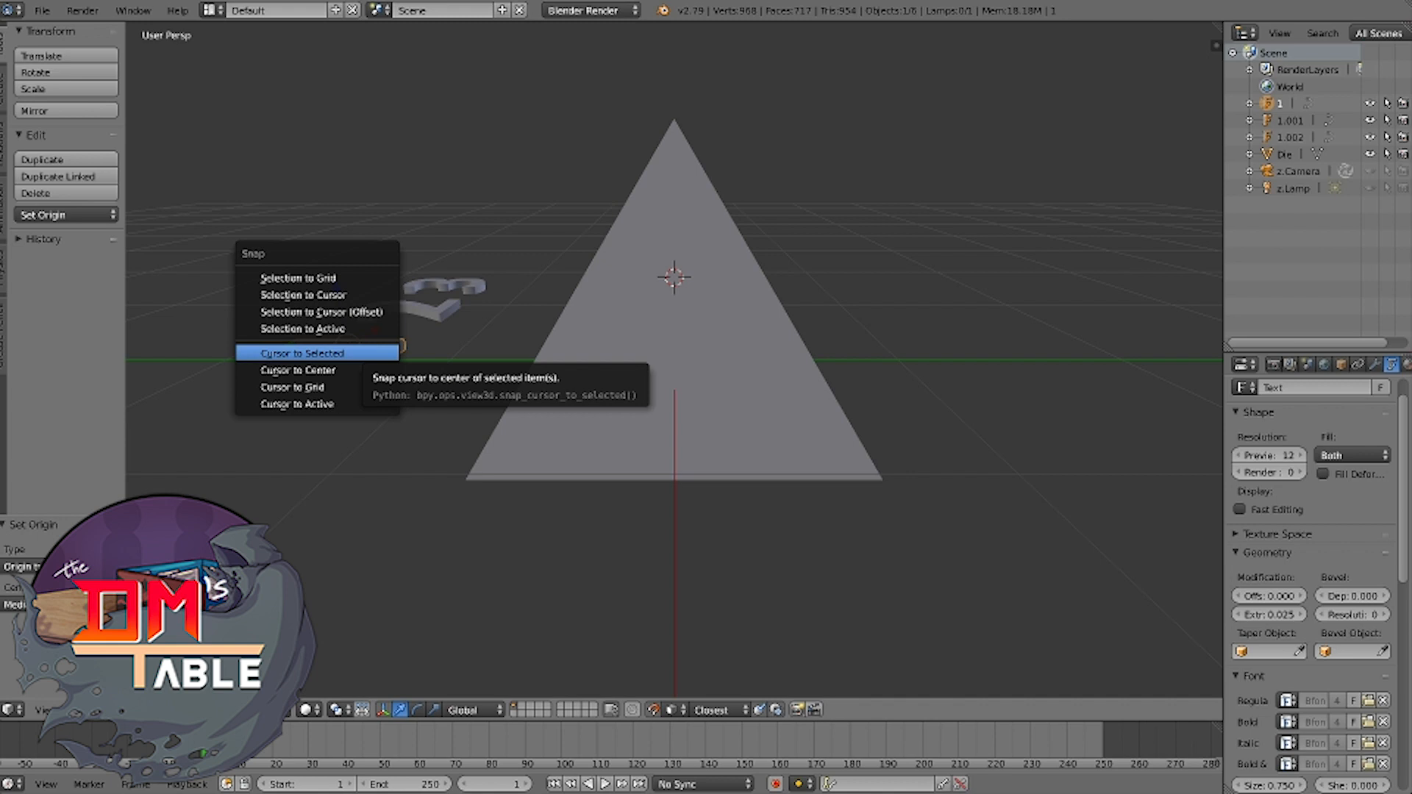
key(Up)
key(Up)
key(Up)
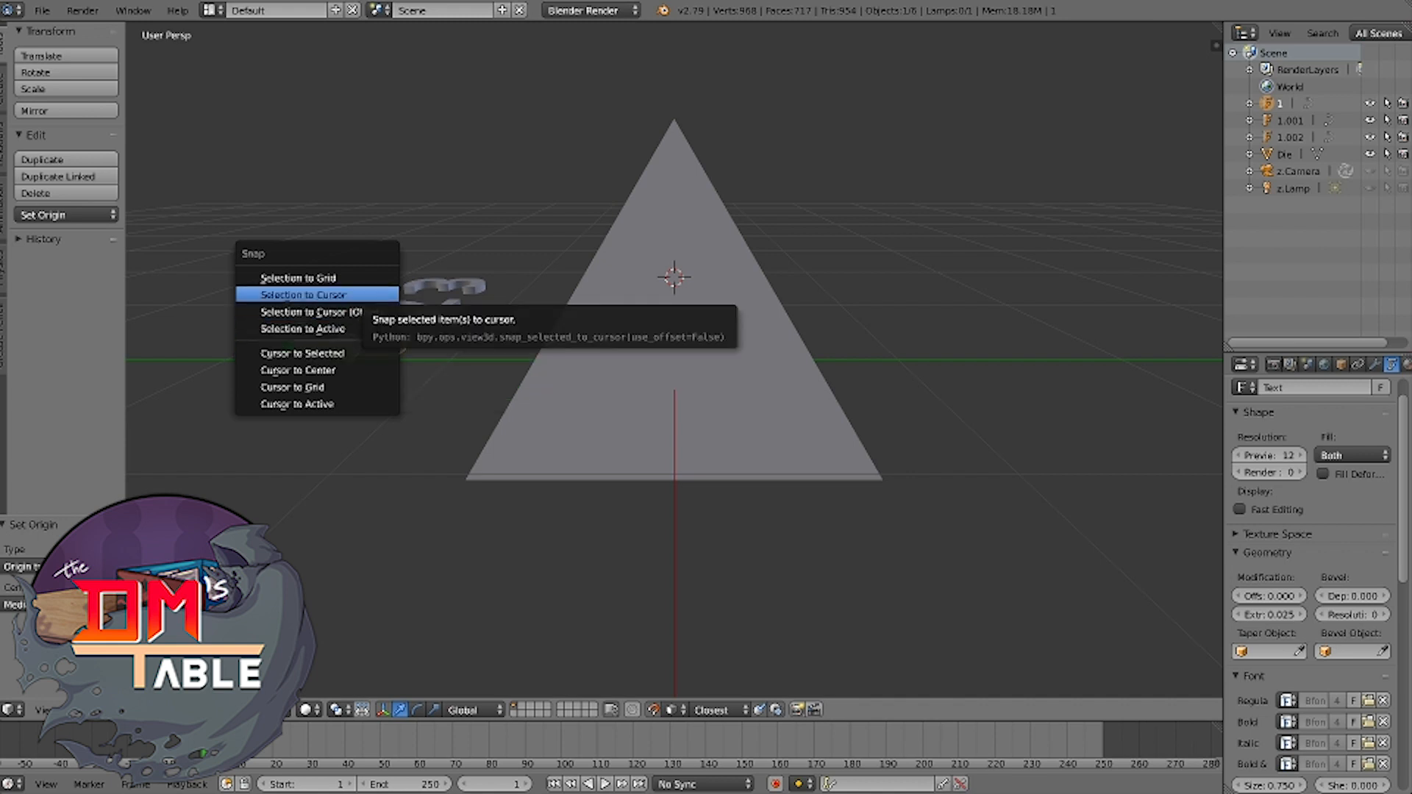
key(Return)
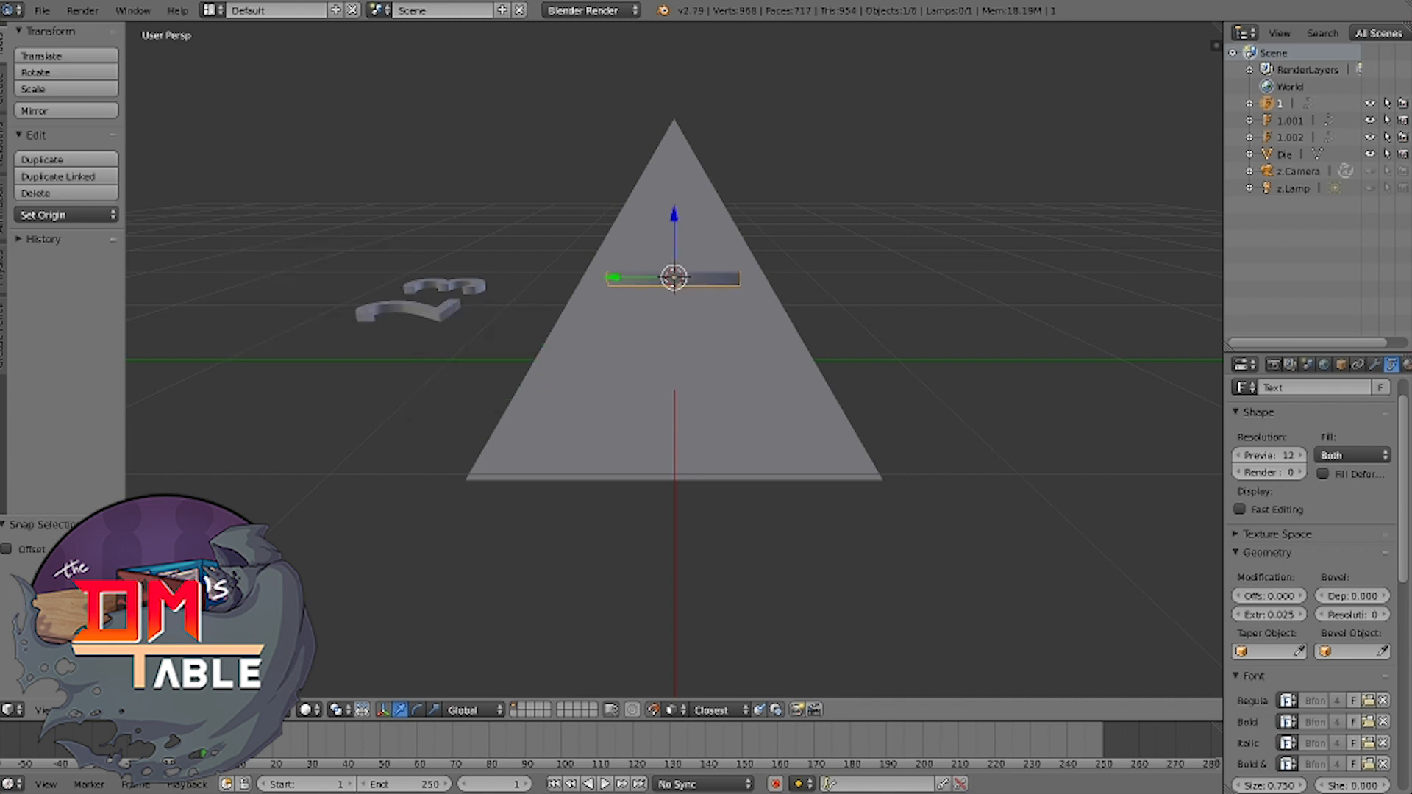
Tilt the number 1 by -70.5° about Y and display its object transform values at readable width
key(r)
key(Return)
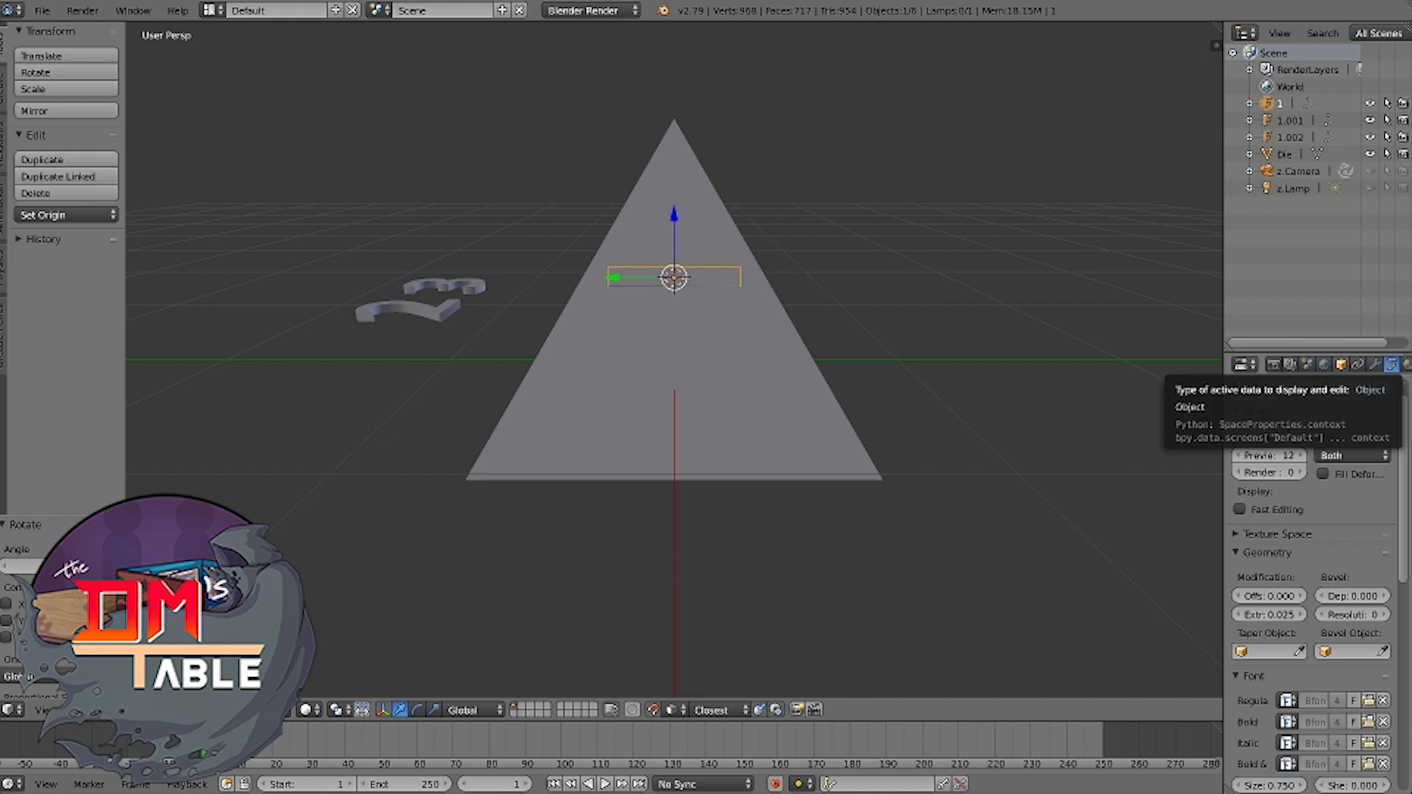
click(1340, 365)
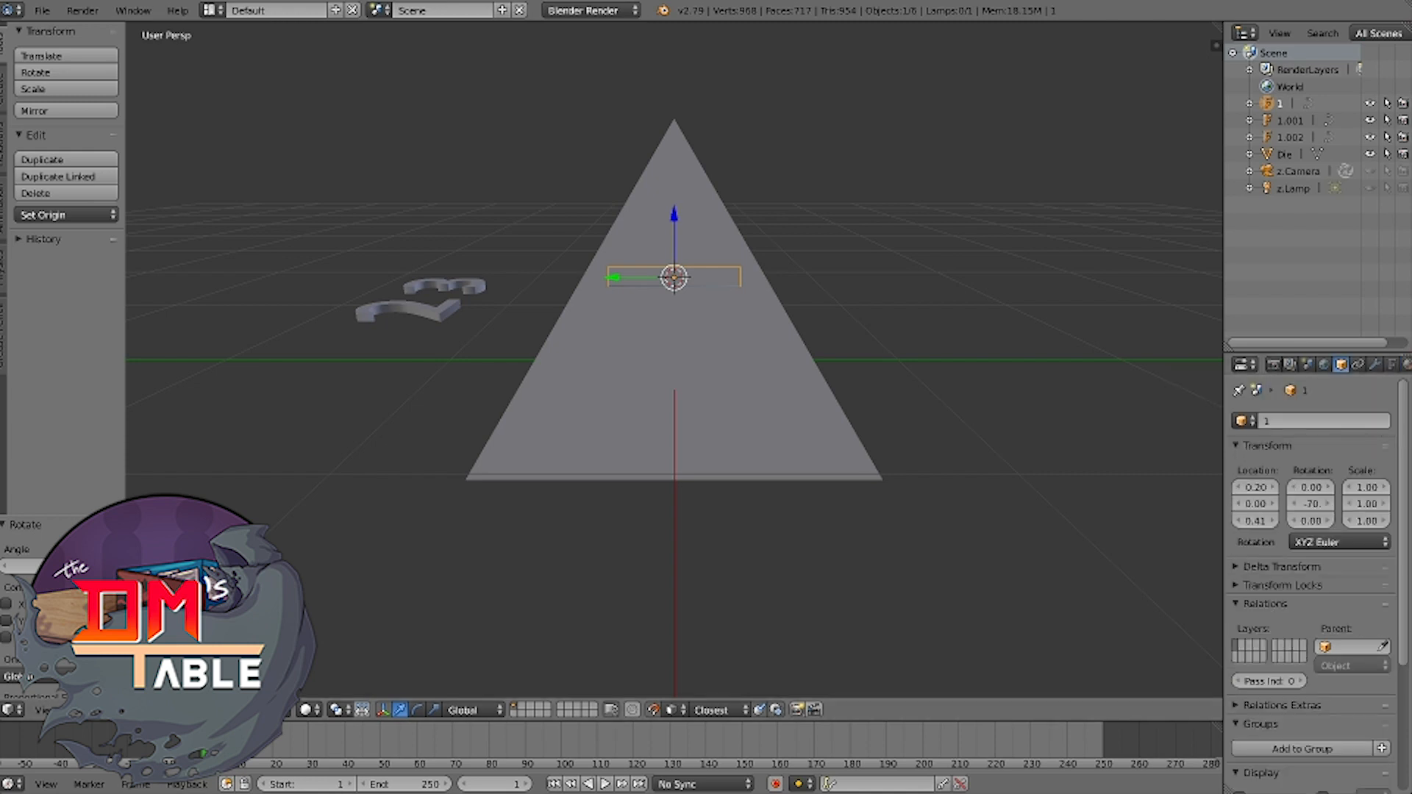
drag(1224, 448, 1133, 455)
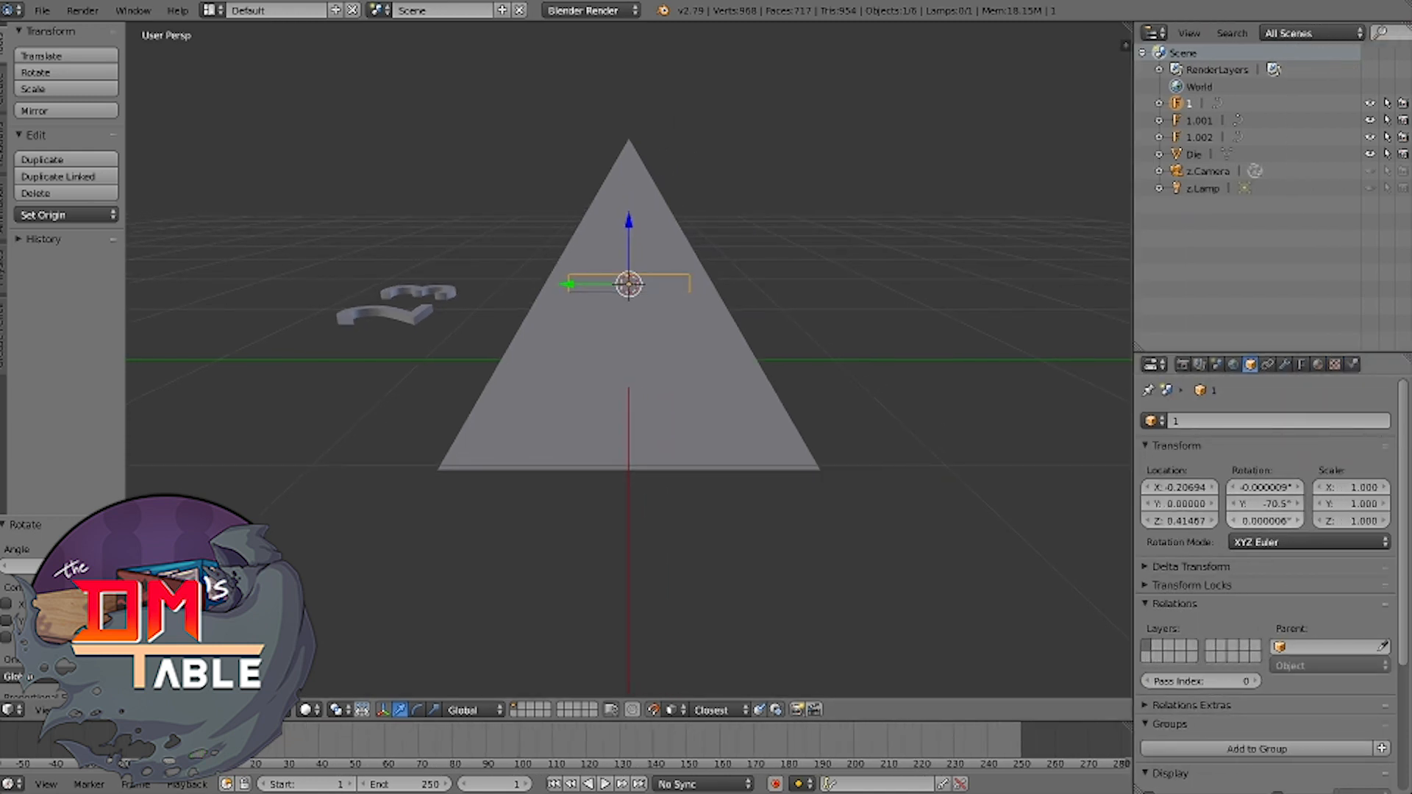
Switch the transform orientation to Local and try adjusting the number 1's rotation values
mouse_move(1264, 504)
mouse_down()
mouse_move(1283, 504)
mouse_move(1279, 521)
mouse_move(1262, 521)
mouse_move(1265, 487)
mouse_move(1297, 486)
mouse_move(1272, 486)
mouse_up()
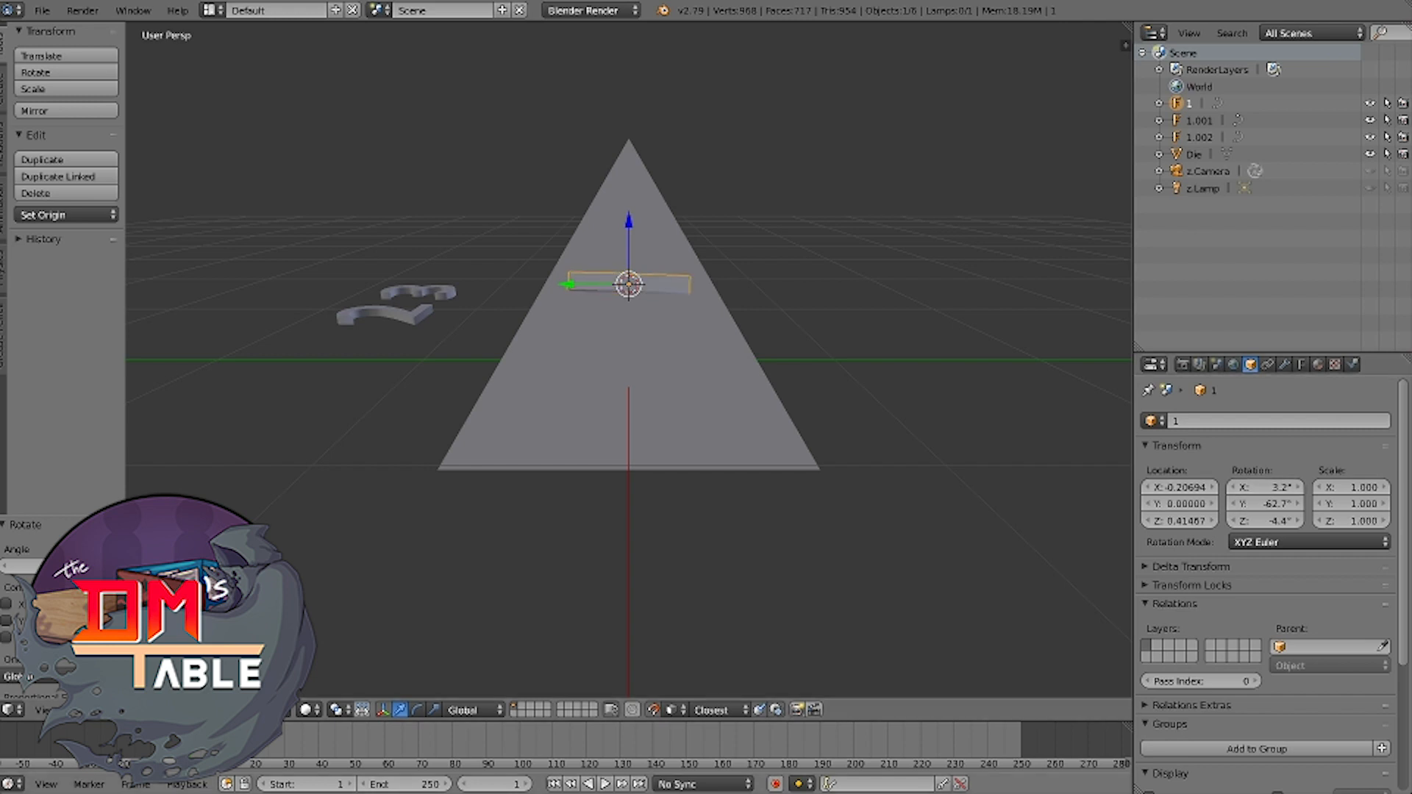
click(474, 709)
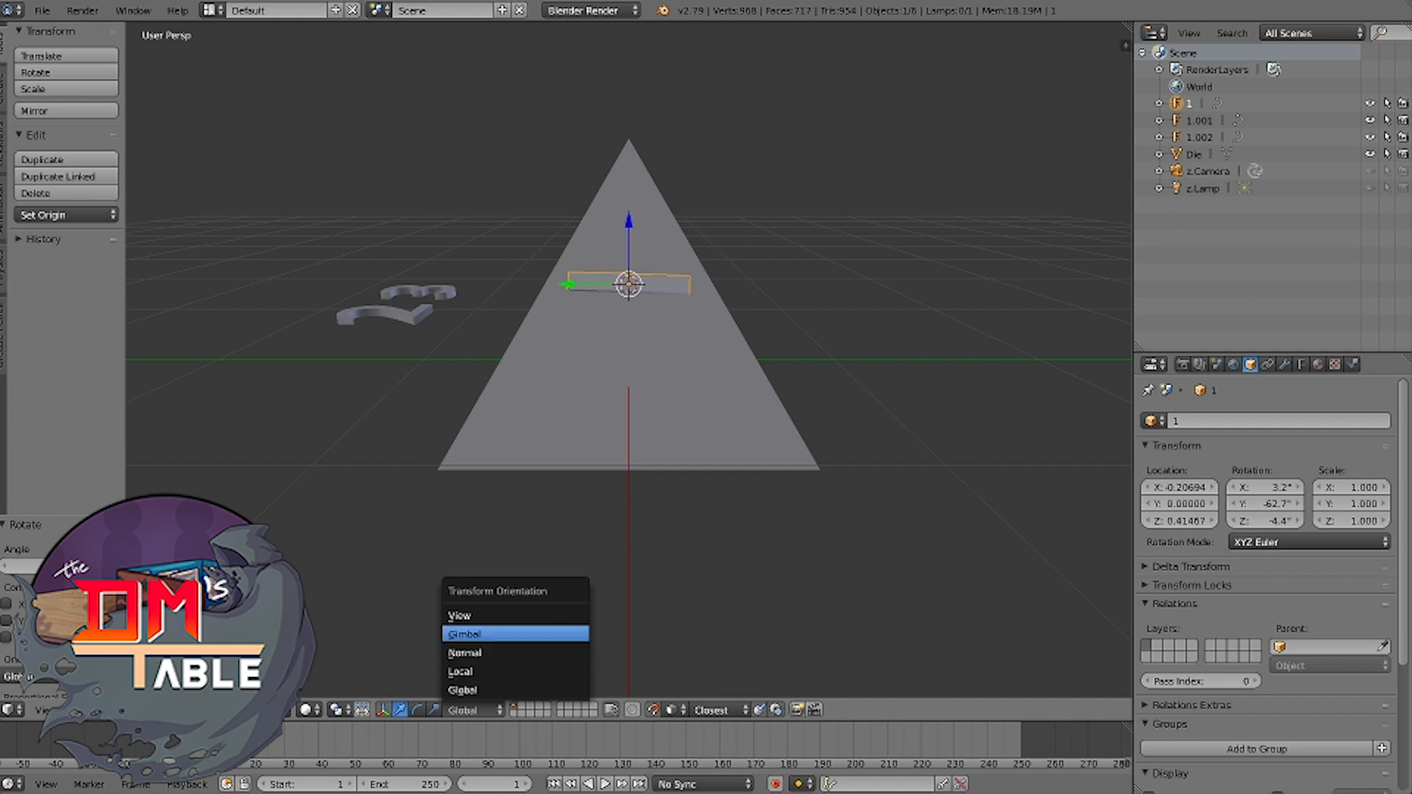
click(500, 670)
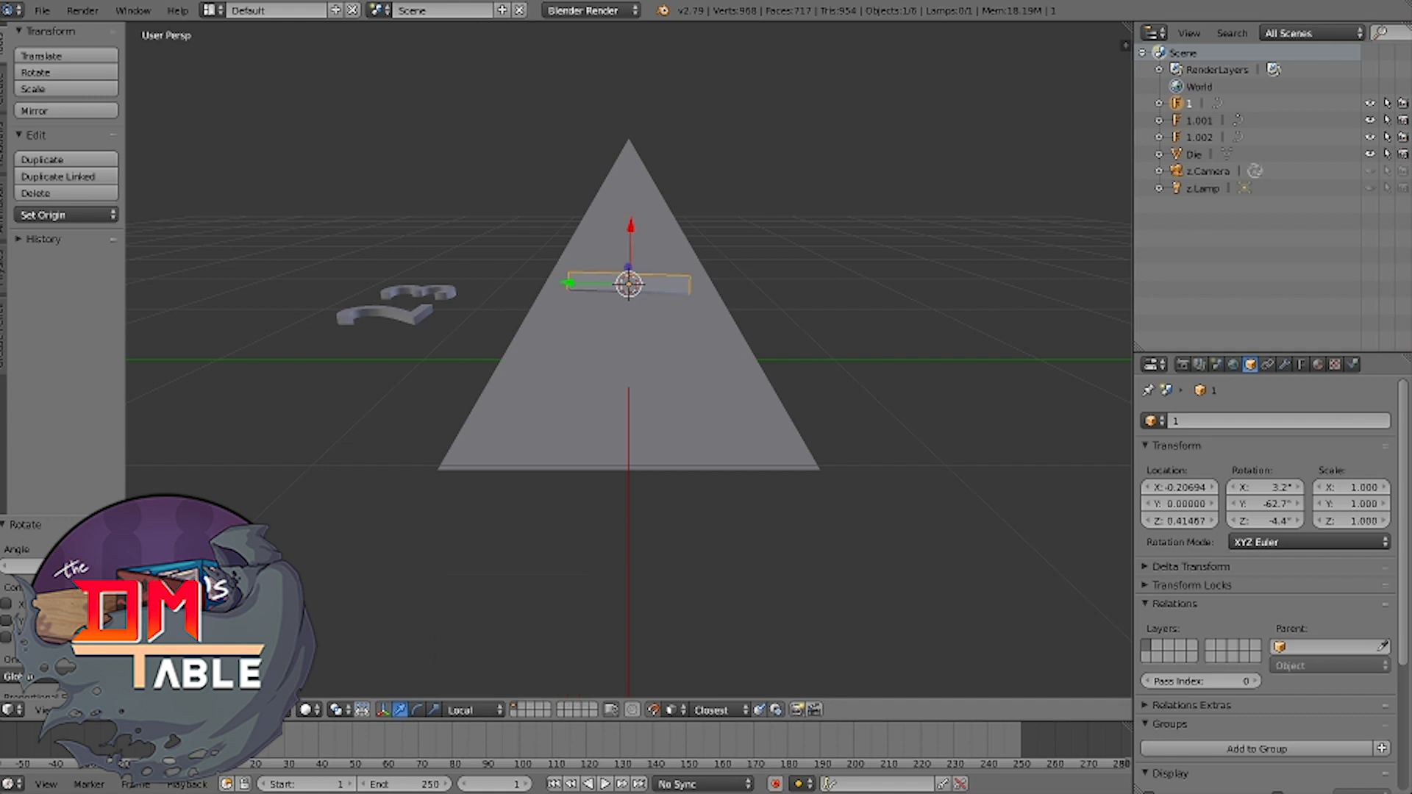
mouse_move(1265, 487)
mouse_down()
mouse_move(1292, 488)
mouse_move(1270, 487)
mouse_up()
key(Escape)
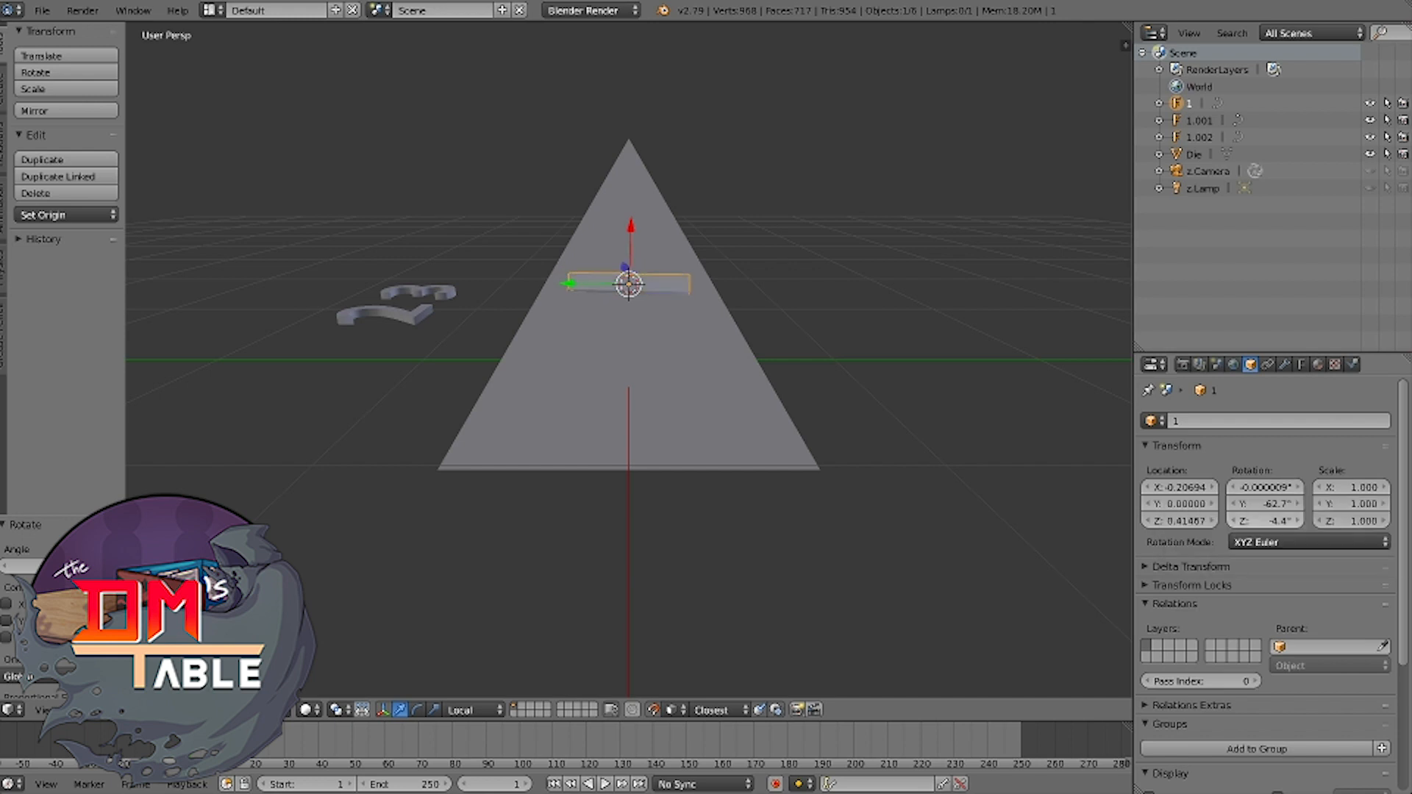
Rotate the number 1 upright and flush with the front face, at X 70.5°, Y -0.064° and Z -90°
drag(1264, 521, 1338, 487)
key(r)
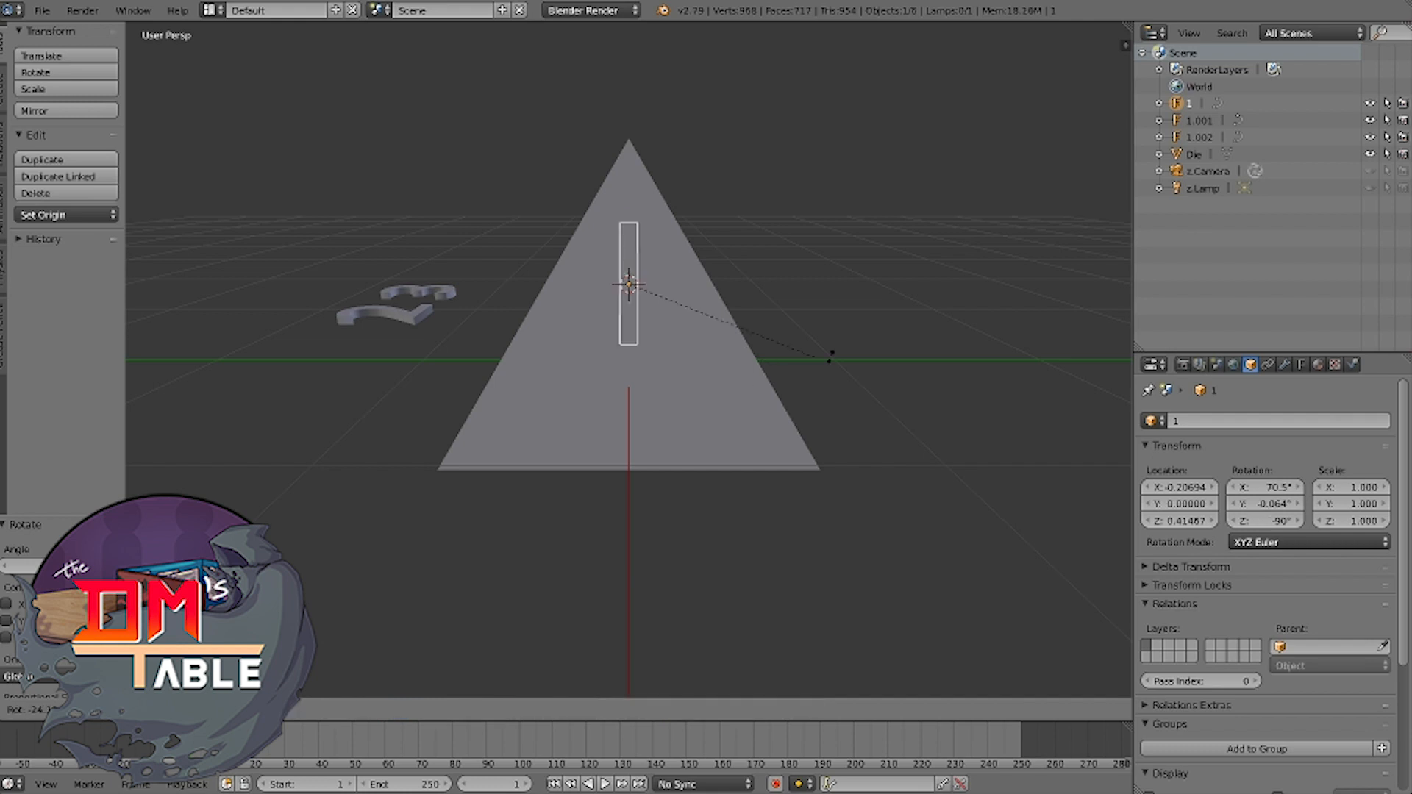
click(830, 353)
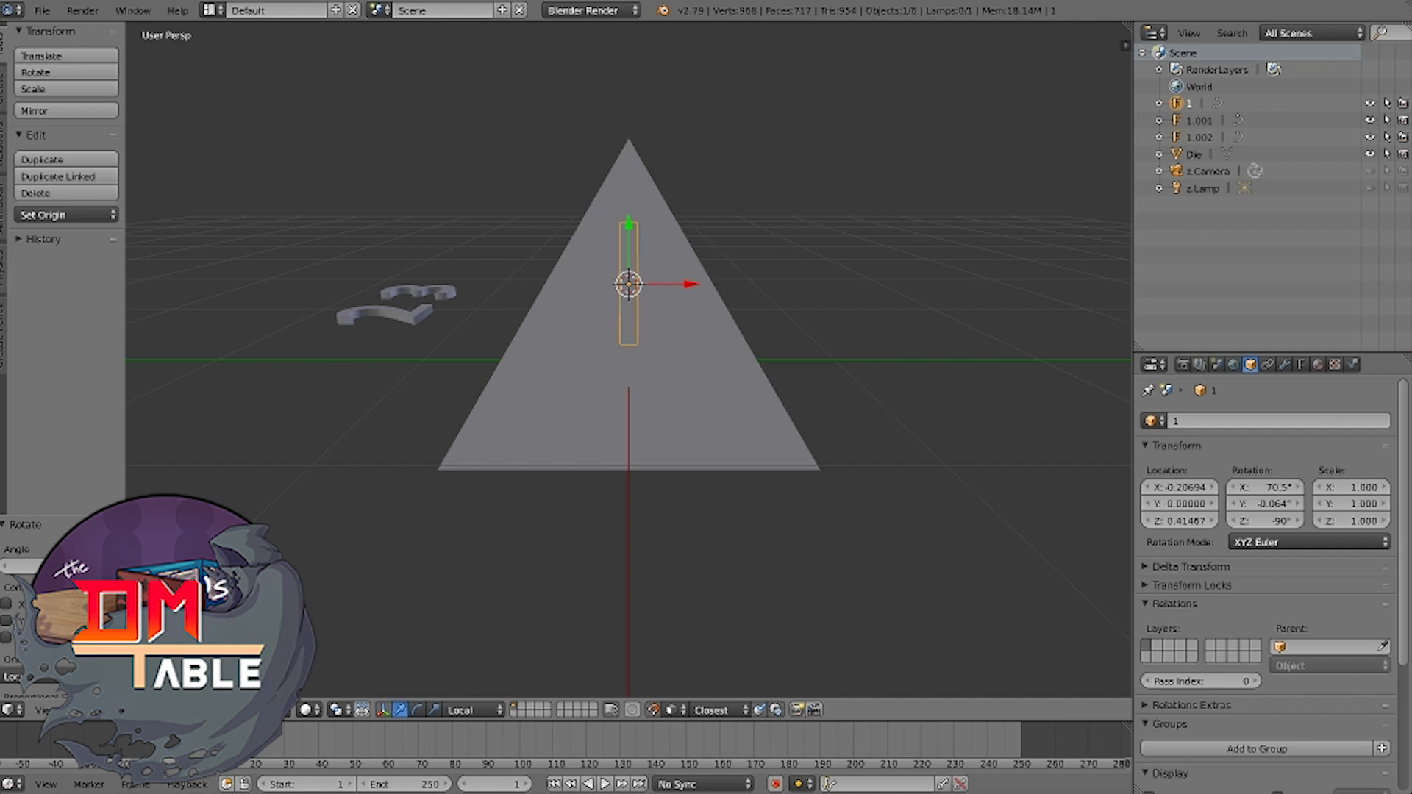
key(ctrl+z)
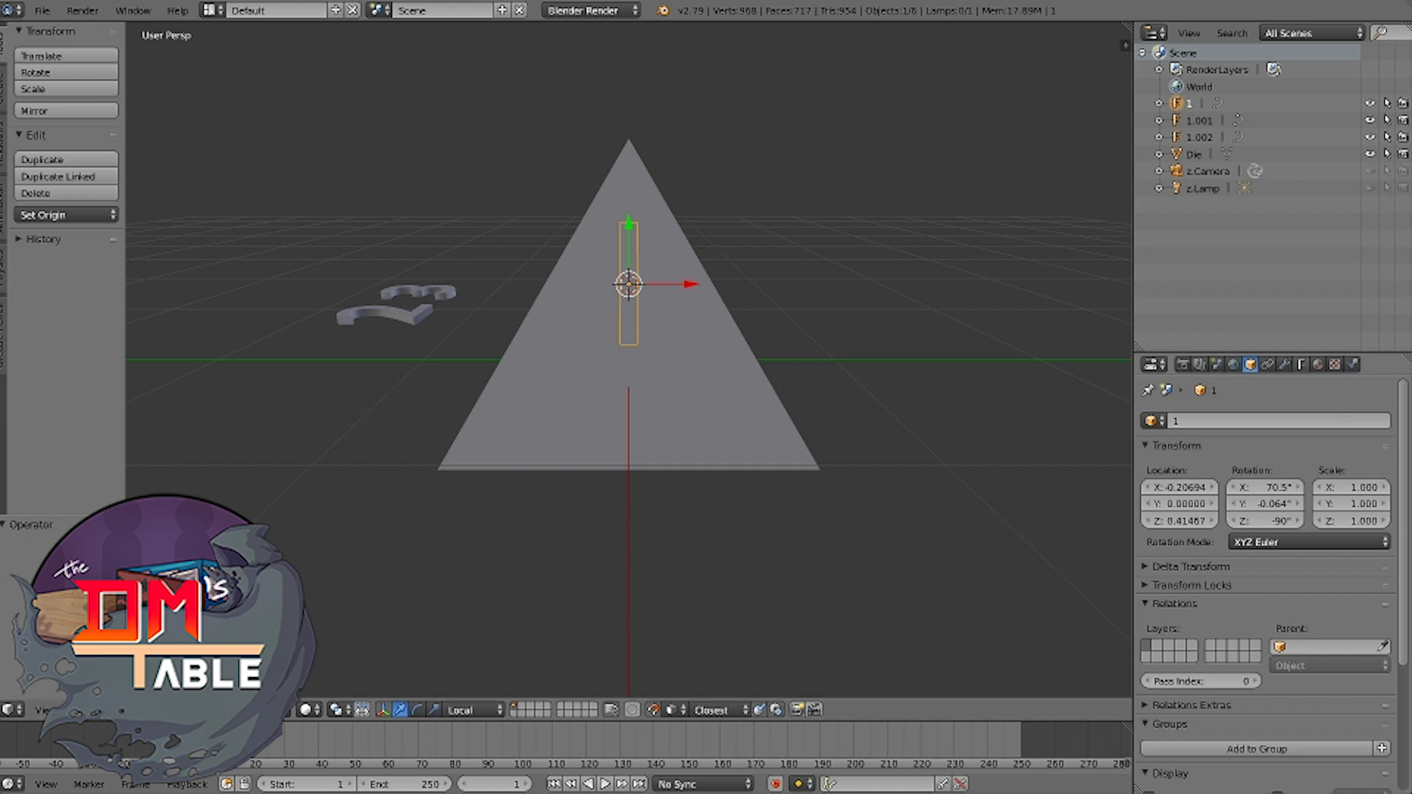
Give the number 1 a new material with a bright green diffuse colour
click(1318, 364)
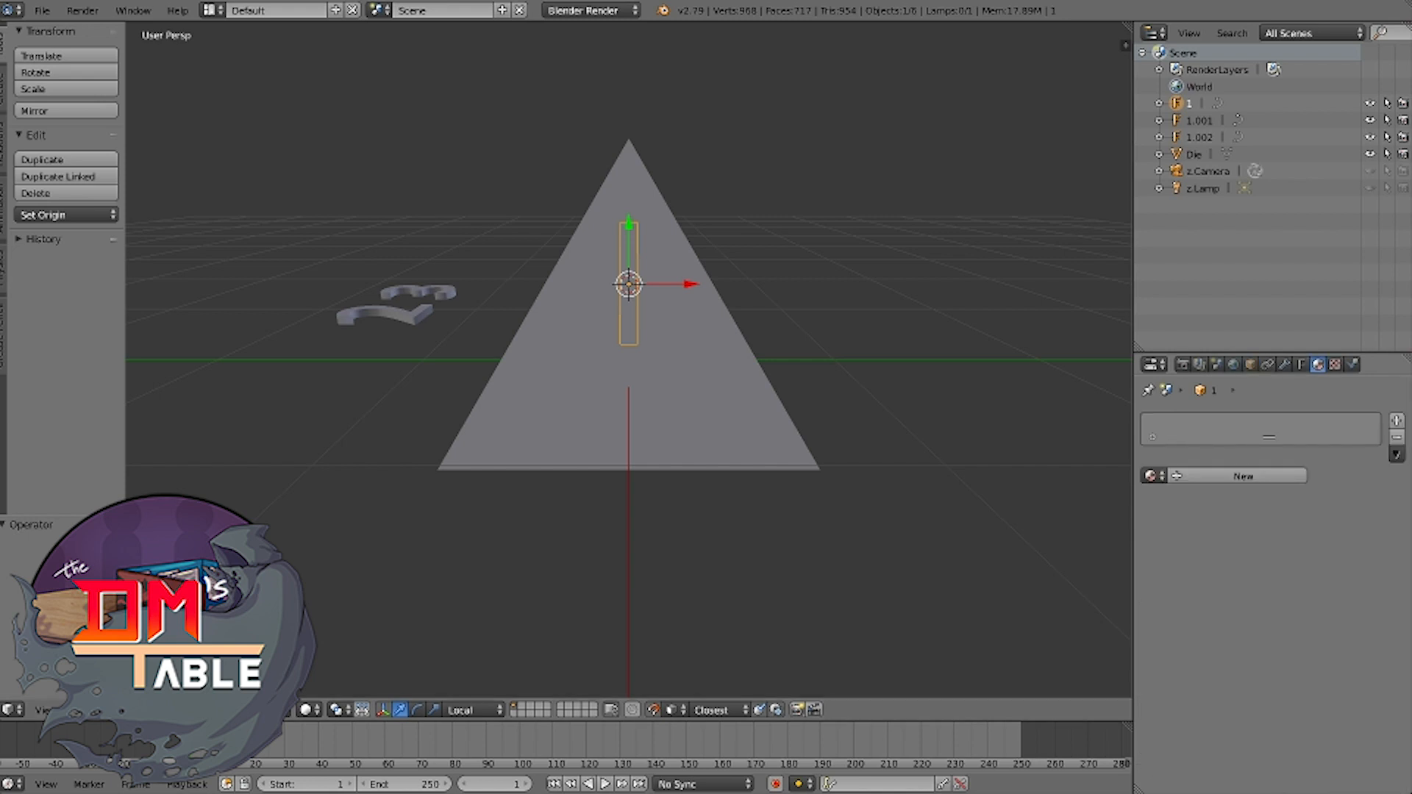
click(1243, 476)
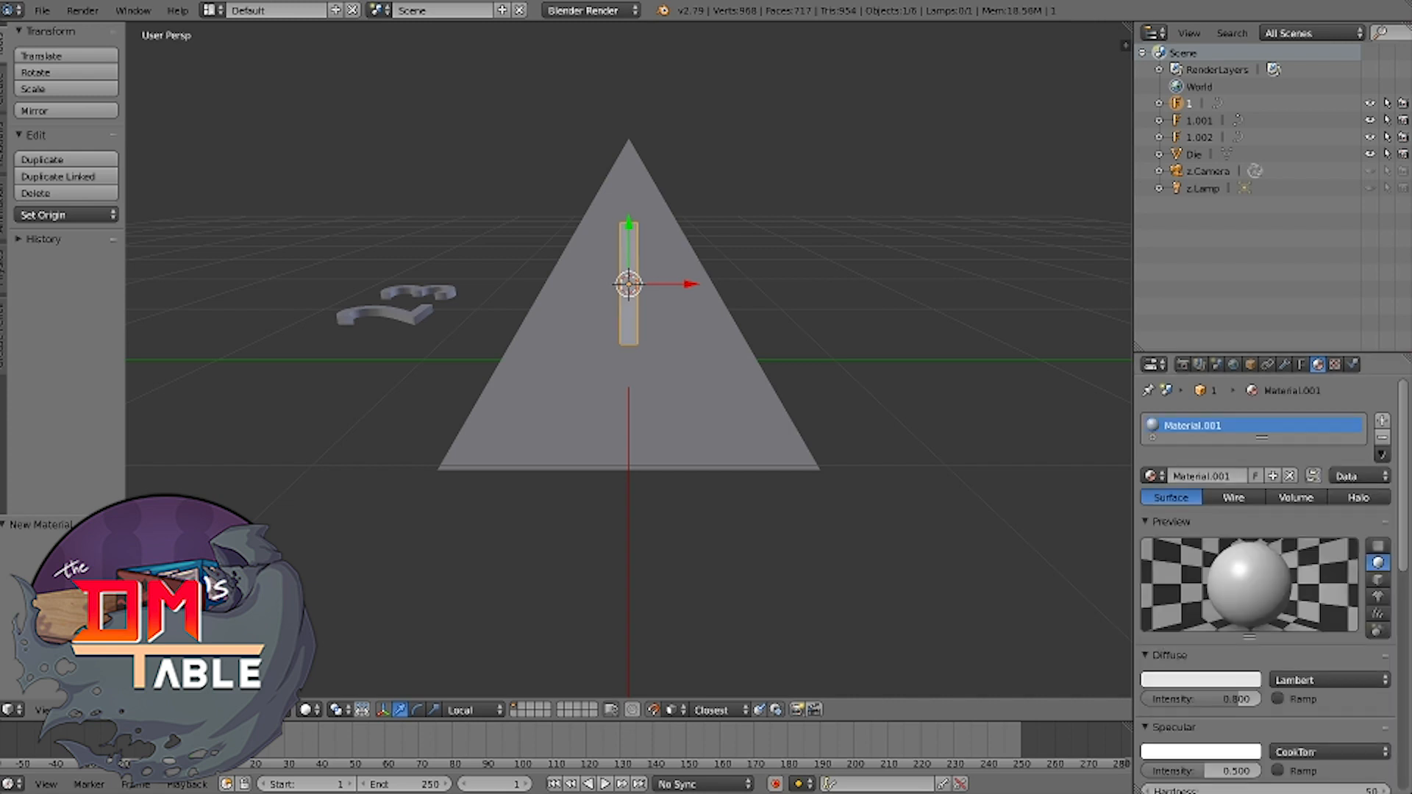
click(1201, 680)
drag(1120, 484, 1137, 495)
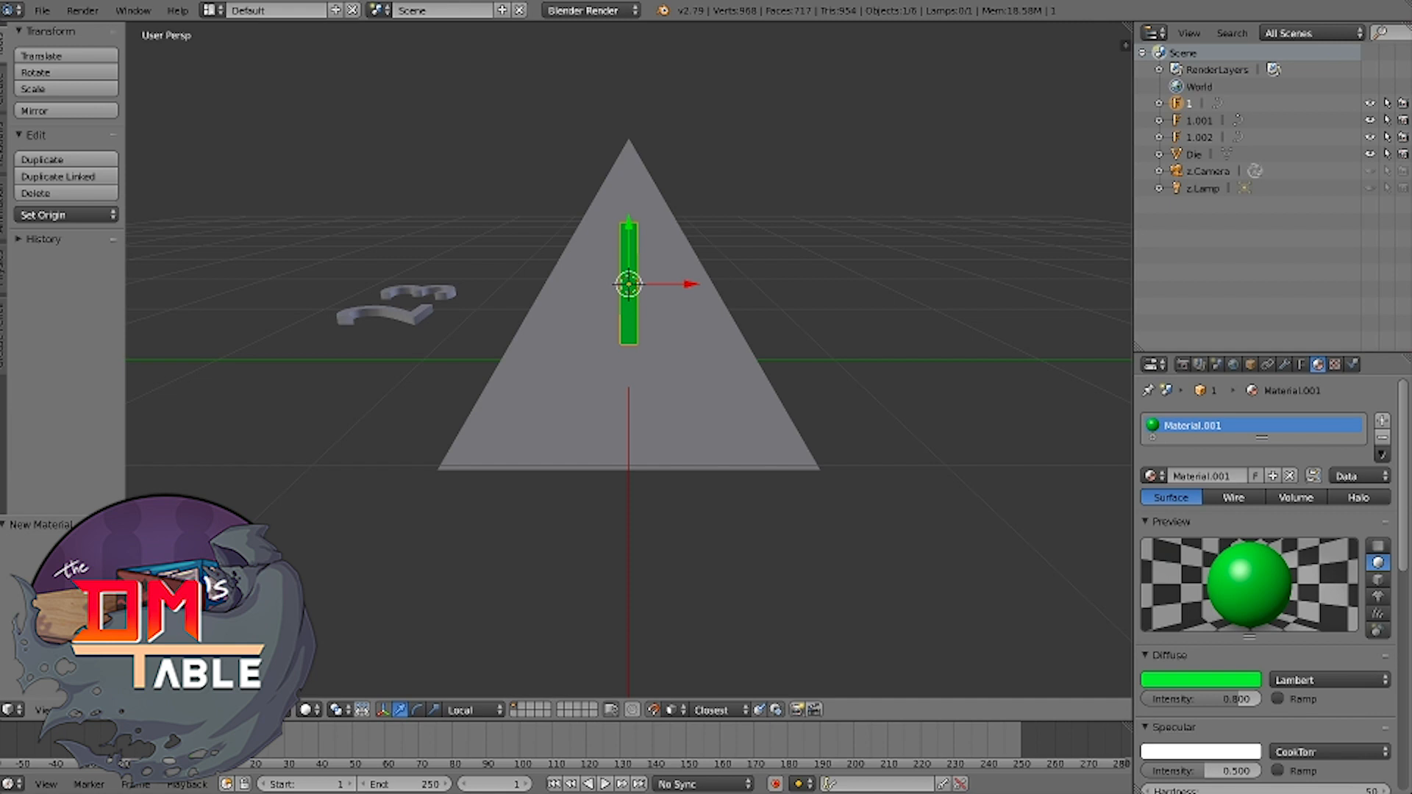
Give the numbers 2 and 3 their own new materials with the same green diffuse colour
right_click(389, 317)
right_click(421, 293)
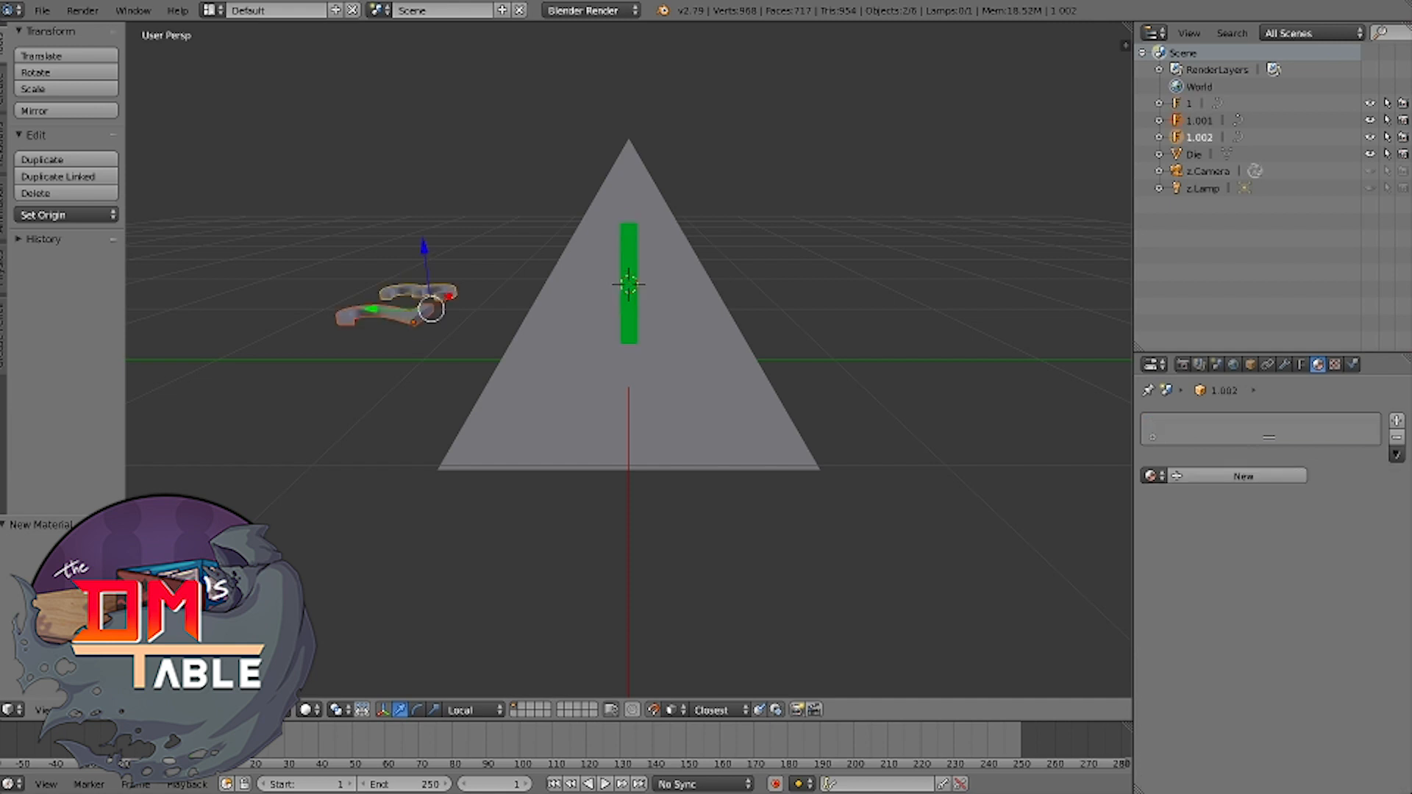
click(1242, 476)
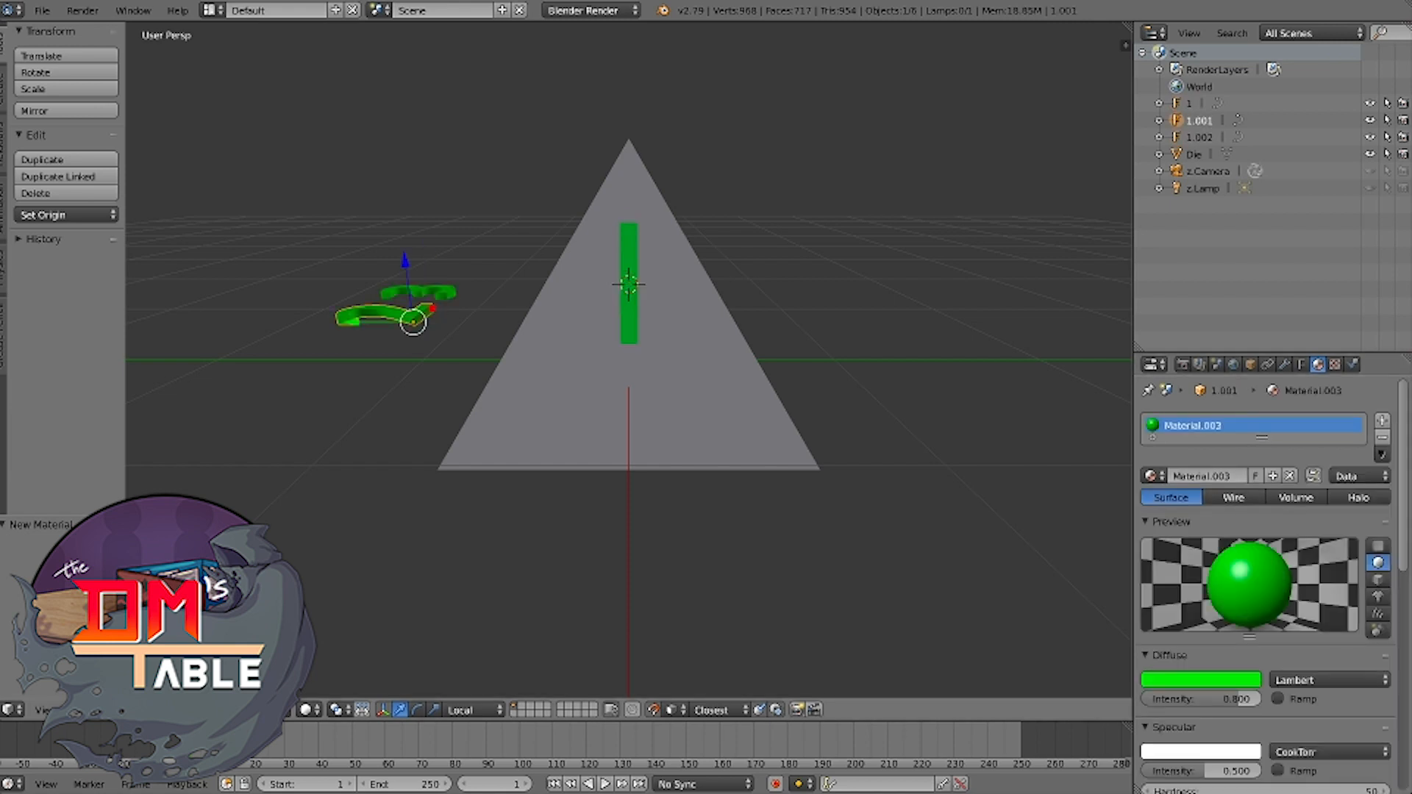
Set the origins of the numbers 2 and 3 to their centers of mass (volume), one number at a time
key(Tab)
key(Tab)
key(space)
key(Return)
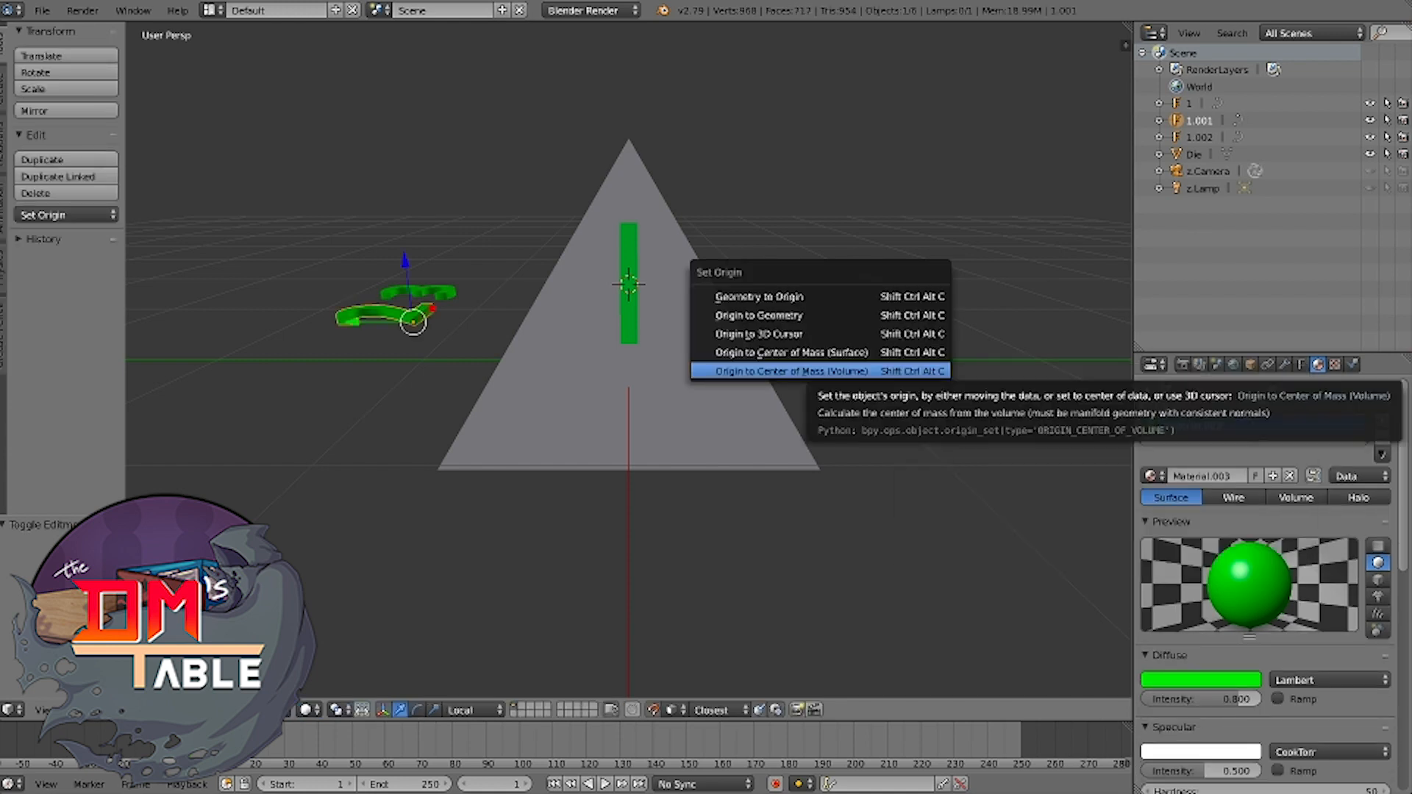
click(808, 371)
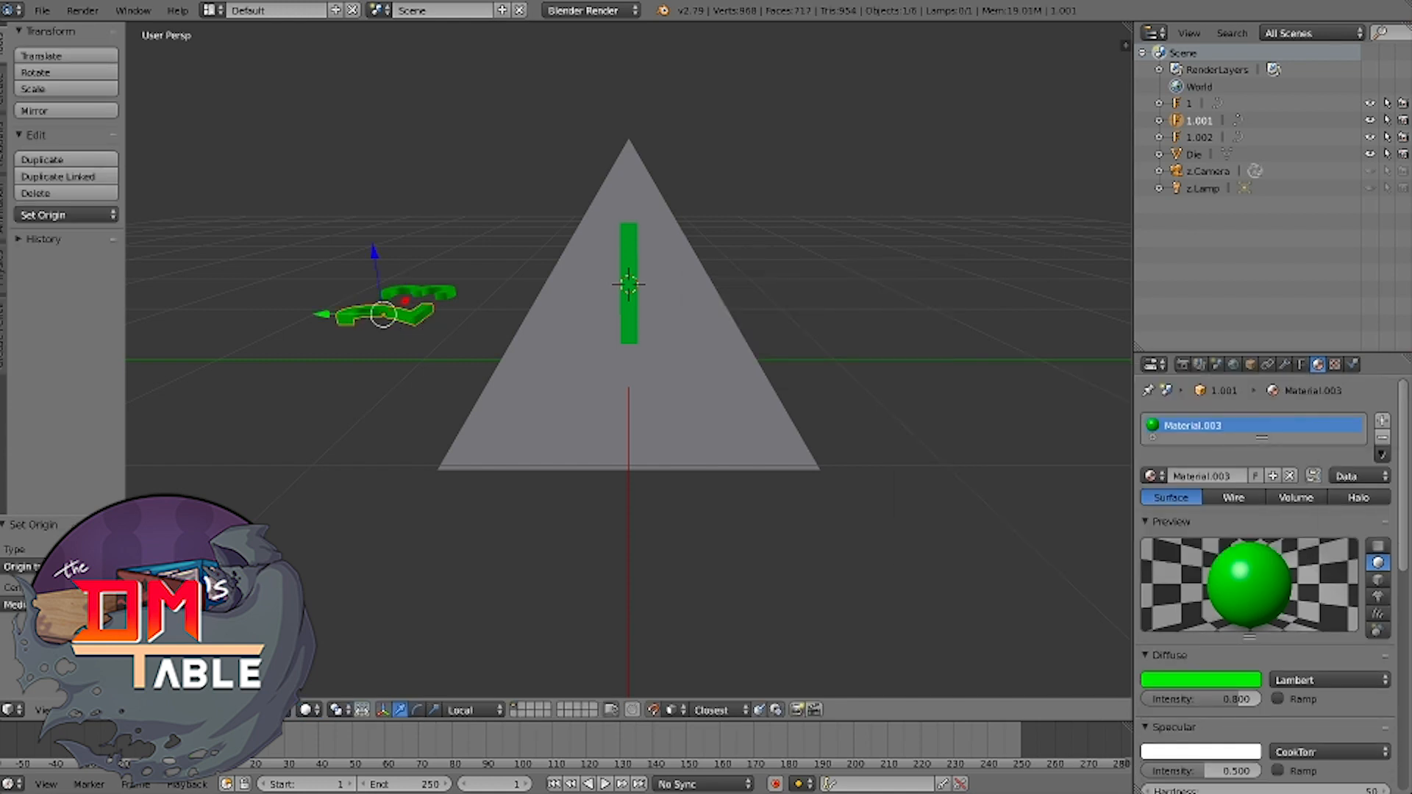
right_click(422, 292)
key(shift+ctrl+alt+c)
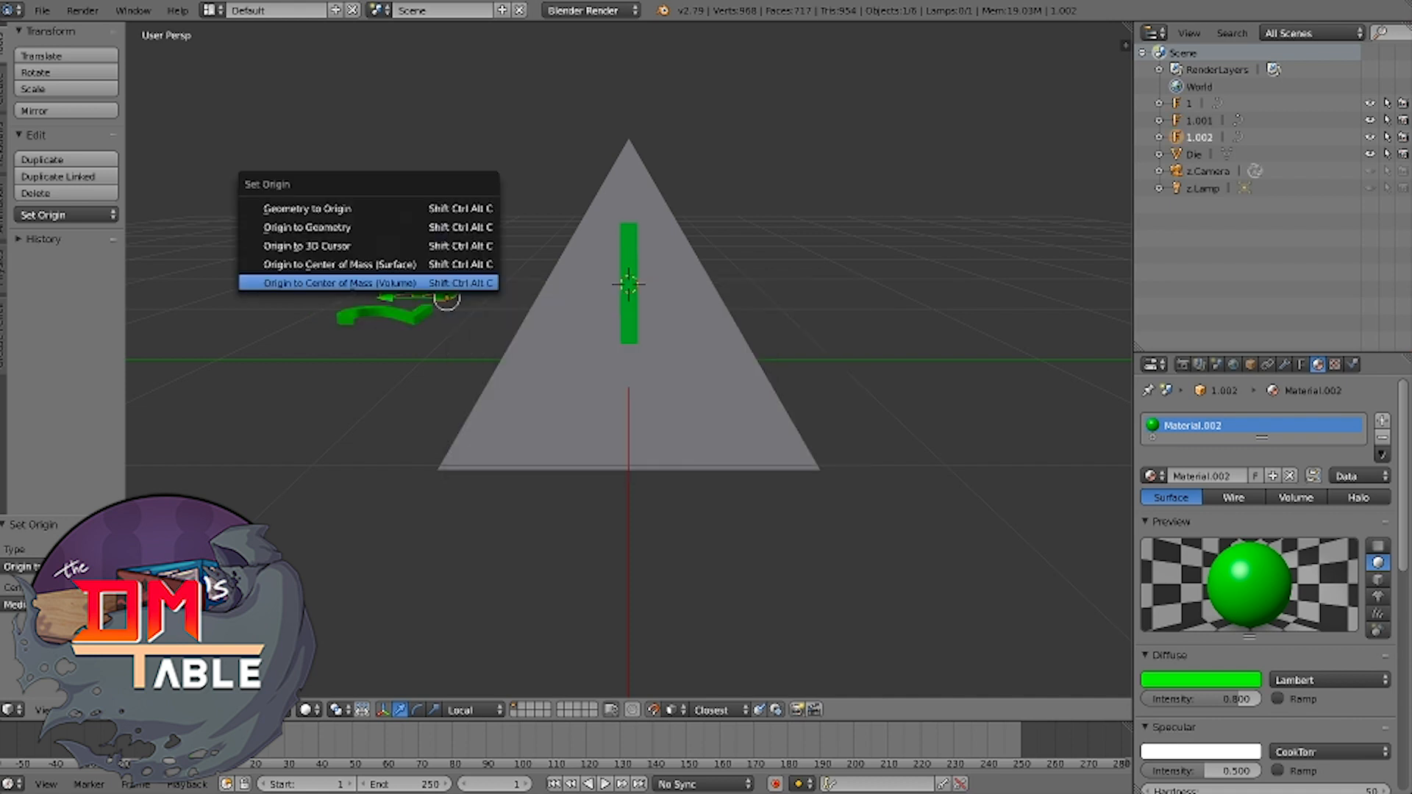
key(Return)
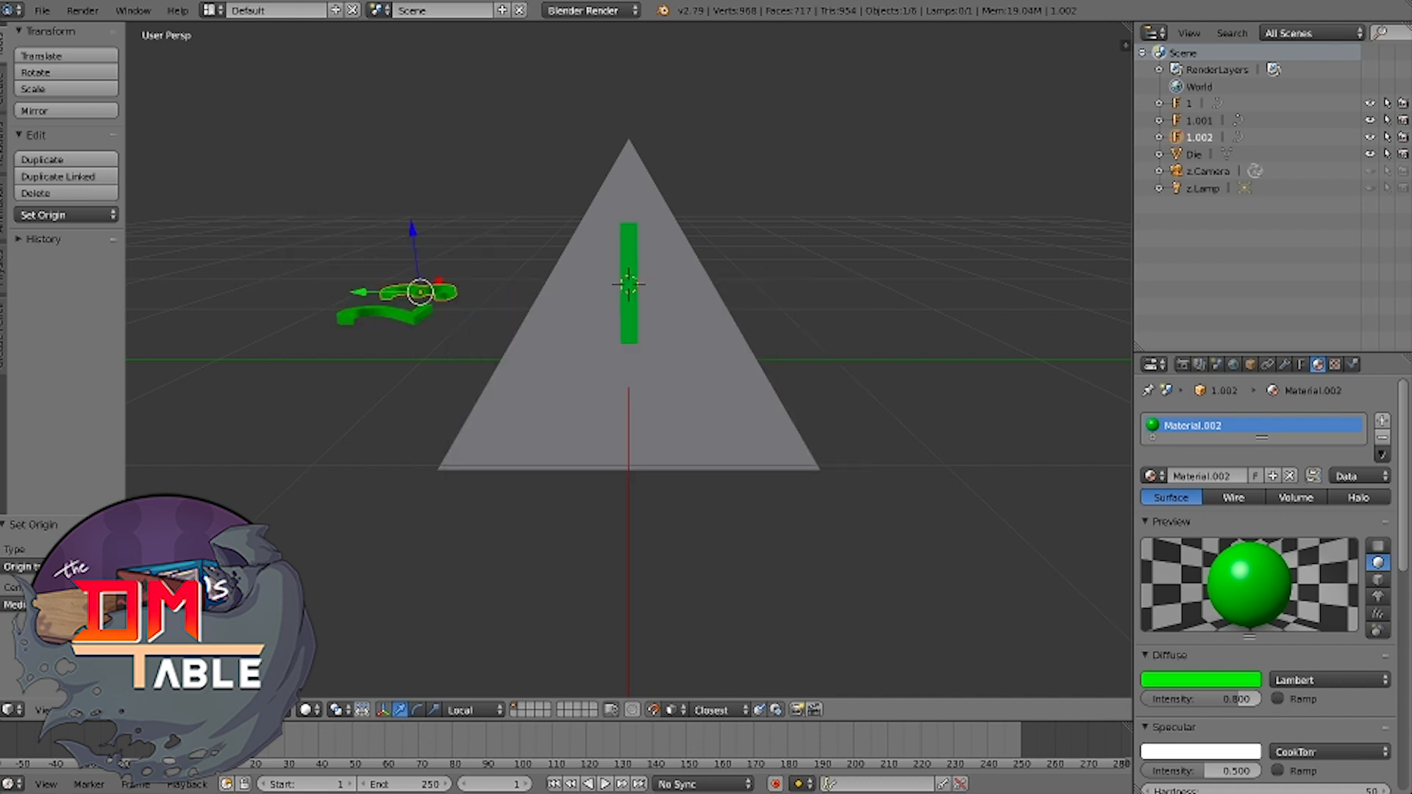
Snap the 3D cursor to the centre of the two inner triangles at the face's lower-left corner, and select the number 2
right_click(386, 315)
right_click(547, 352)
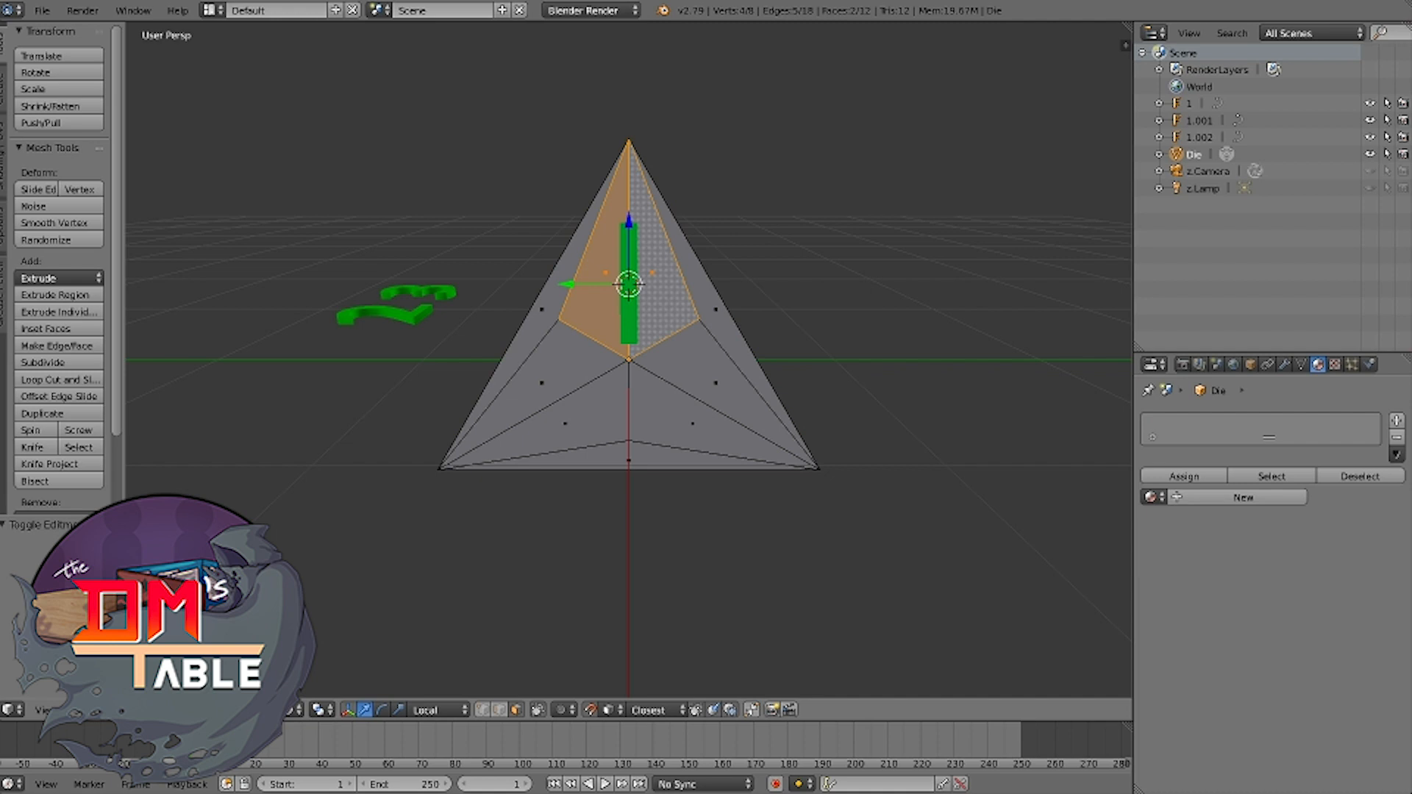
right_click(542, 383)
shift+right_click(565, 424)
key(shift+s)
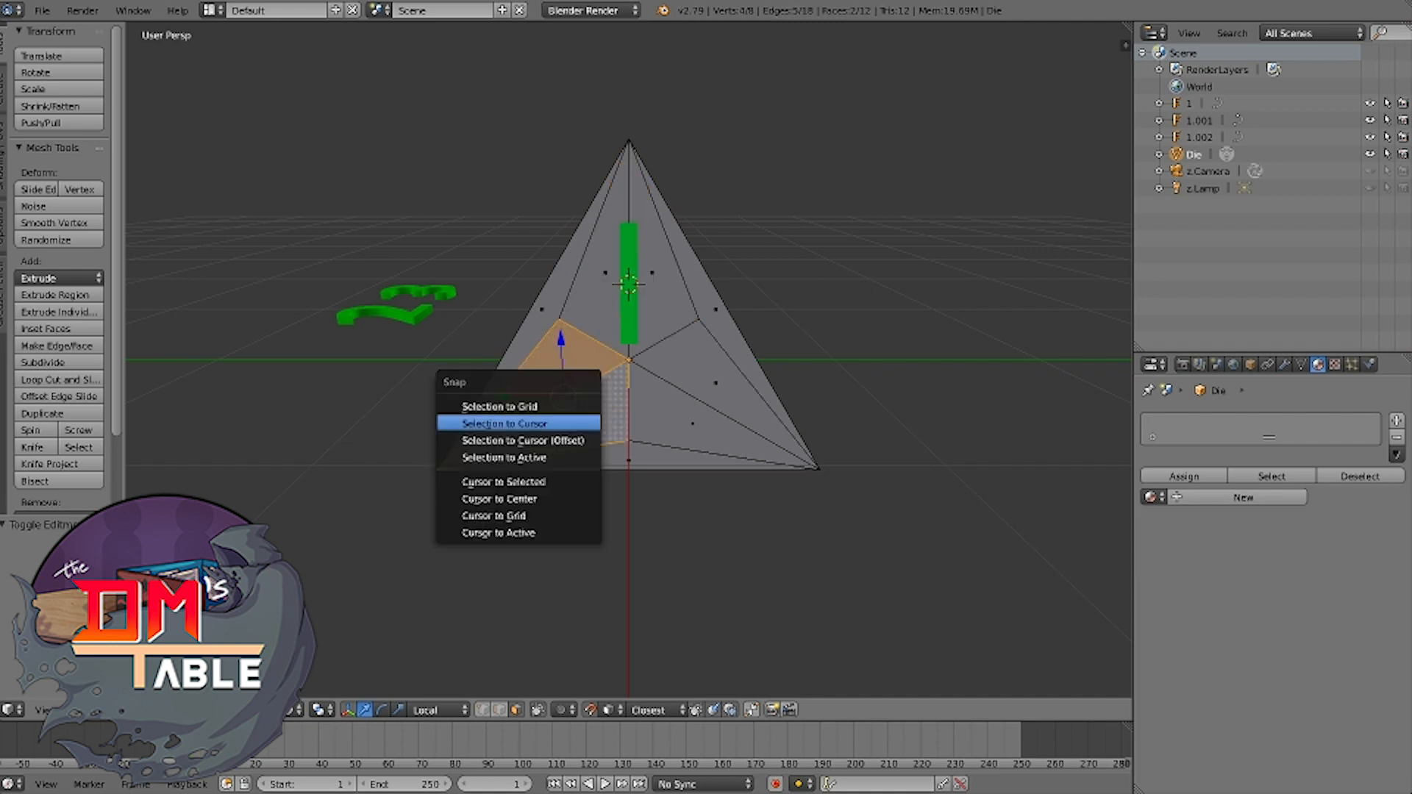
click(515, 479)
key(Tab)
right_click(371, 315)
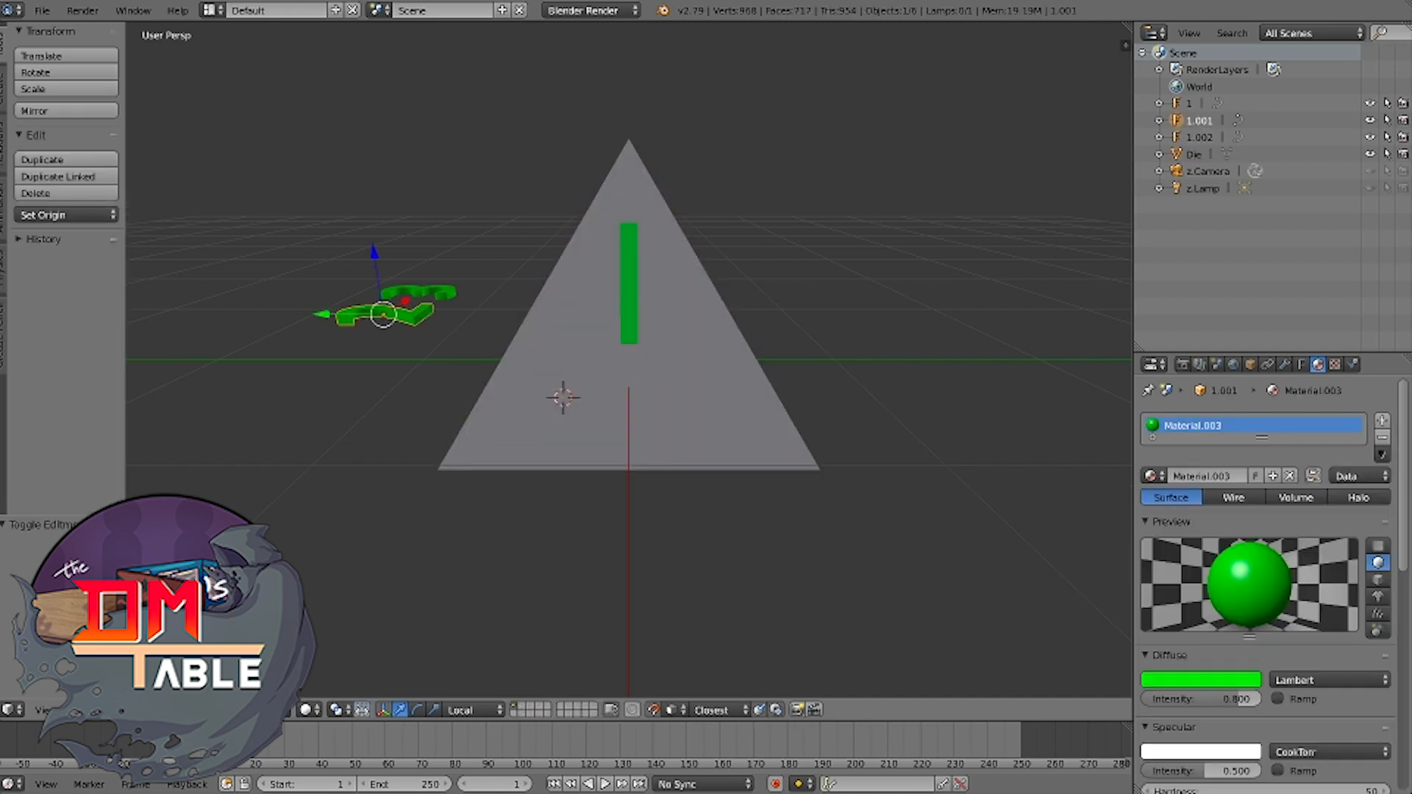
Snap the number 2 to the 3D cursor and rotate it to lie flat against the die's face
key(shift+s)
click(331, 274)
key(r)
click(683, 414)
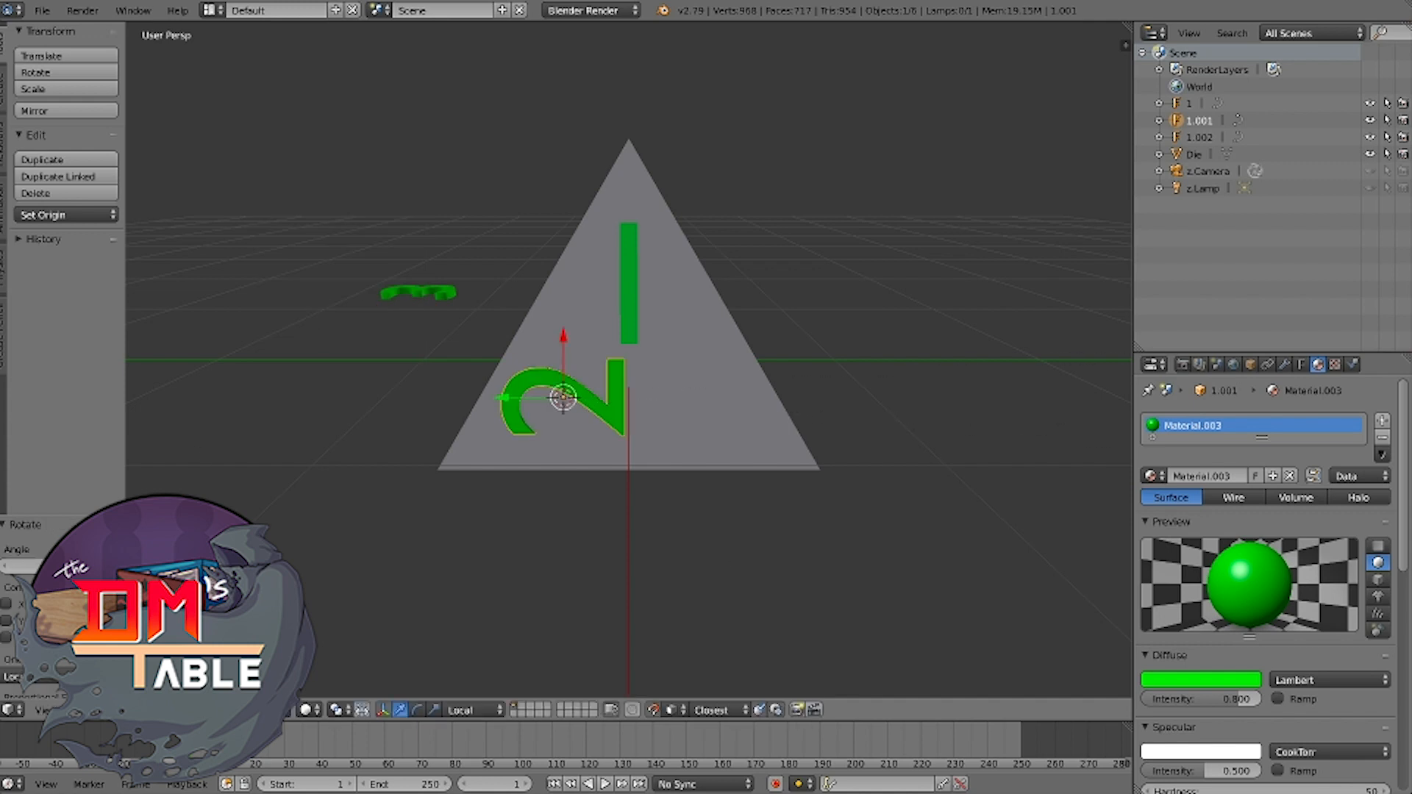
Fine-tune the number 2's rotation so it lines up with the face's lower-left corner
click(1249, 364)
drag(1264, 521, 1301, 503)
mouse_move(1265, 487)
mouse_down()
mouse_move(1296, 487)
mouse_move(1243, 504)
mouse_up()
key(r)
click(624, 412)
right_click(420, 292)
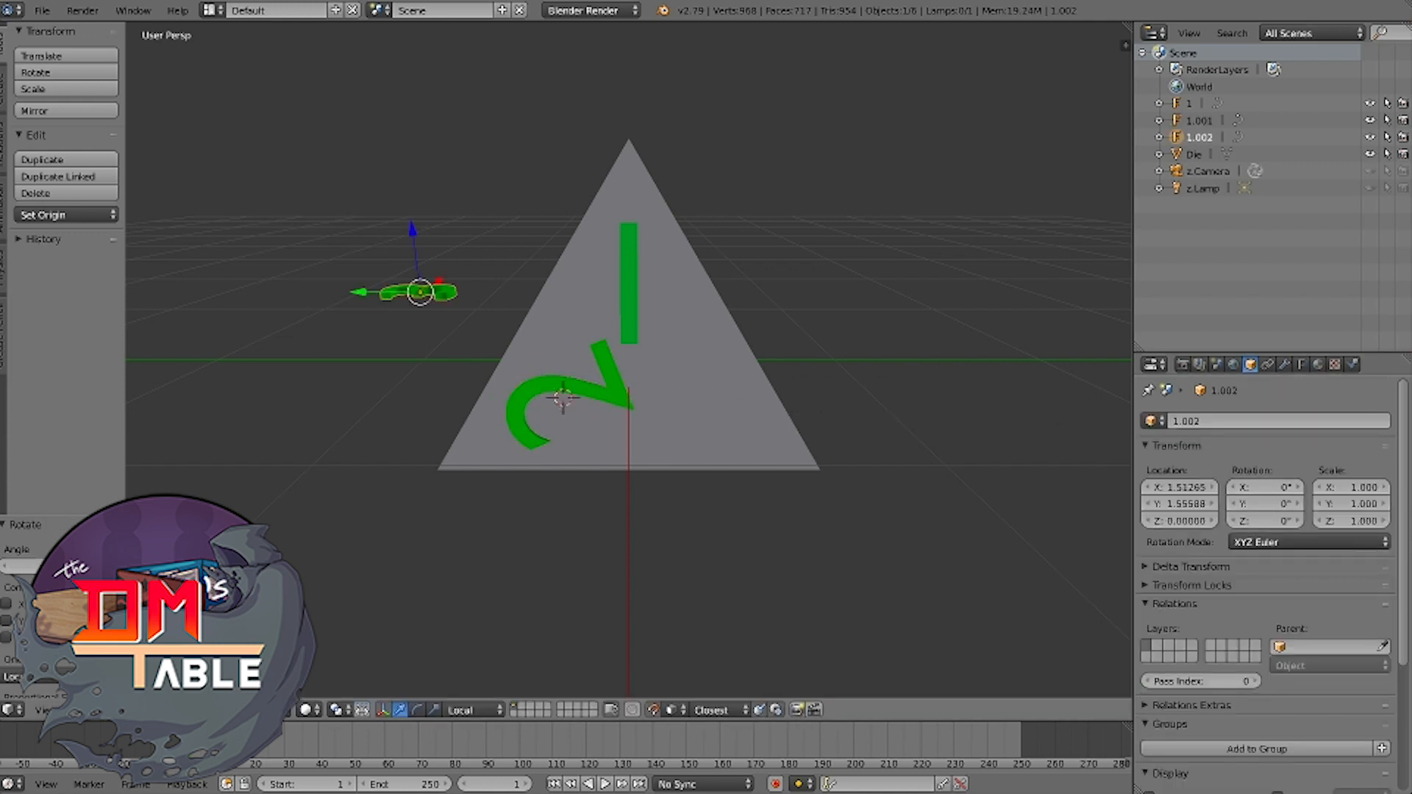
Snap the 3D cursor to the centre of the two inner triangles at the face's lower-right corner, and select the number 3
right_click(709, 386)
key(Tab)
right_click(712, 386)
shift+right_click(687, 419)
key(shift+s)
click(677, 409)
key(ctrl+z)
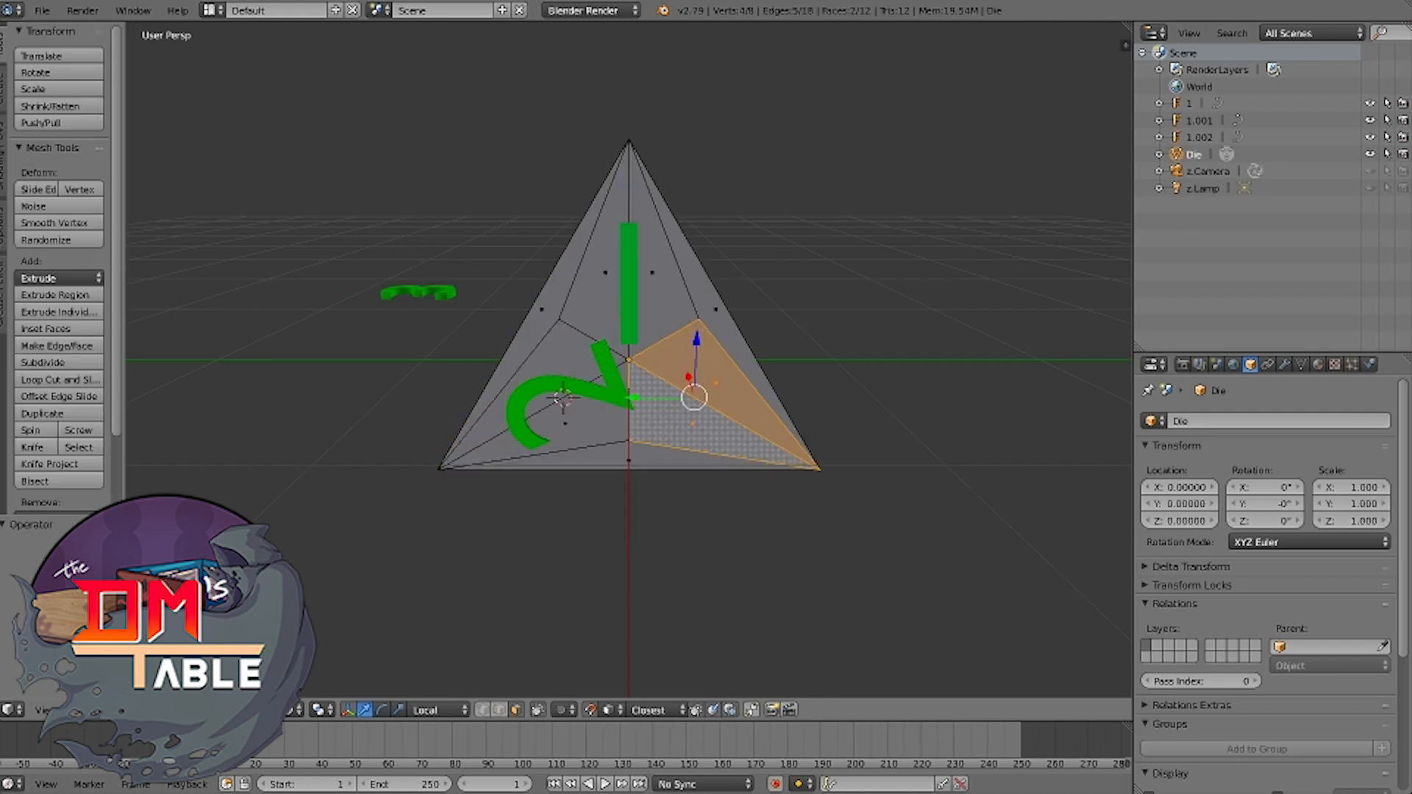
key(shift+s)
click(647, 486)
key(Tab)
right_click(419, 293)
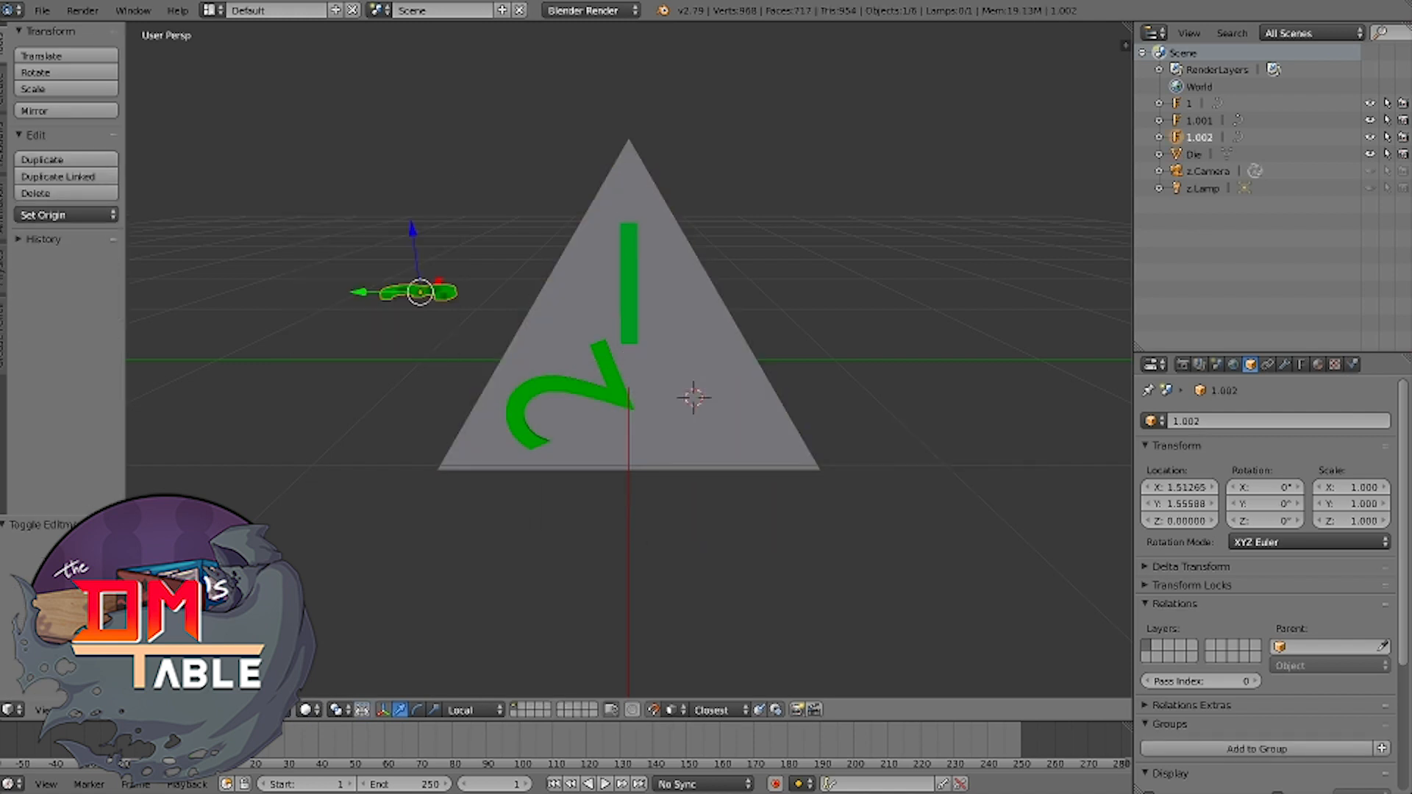
Snap the number 3 to the 3D cursor and rotate it about the Y axis
key(shift+s)
click(412, 233)
key(r)
key(y)
click(625, 411)
Adjust the number 3's rotation until it lies flat on the face and lines up with the lower-right corner
mouse_move(1264, 521)
mouse_down()
mouse_move(1291, 520)
mouse_move(1280, 488)
mouse_move(1250, 520)
mouse_move(1246, 504)
mouse_up()
key(r)
click(879, 439)
key(r)
click(948, 410)
key(r)
click(1046, 444)
drag(1264, 487, 1250, 488)
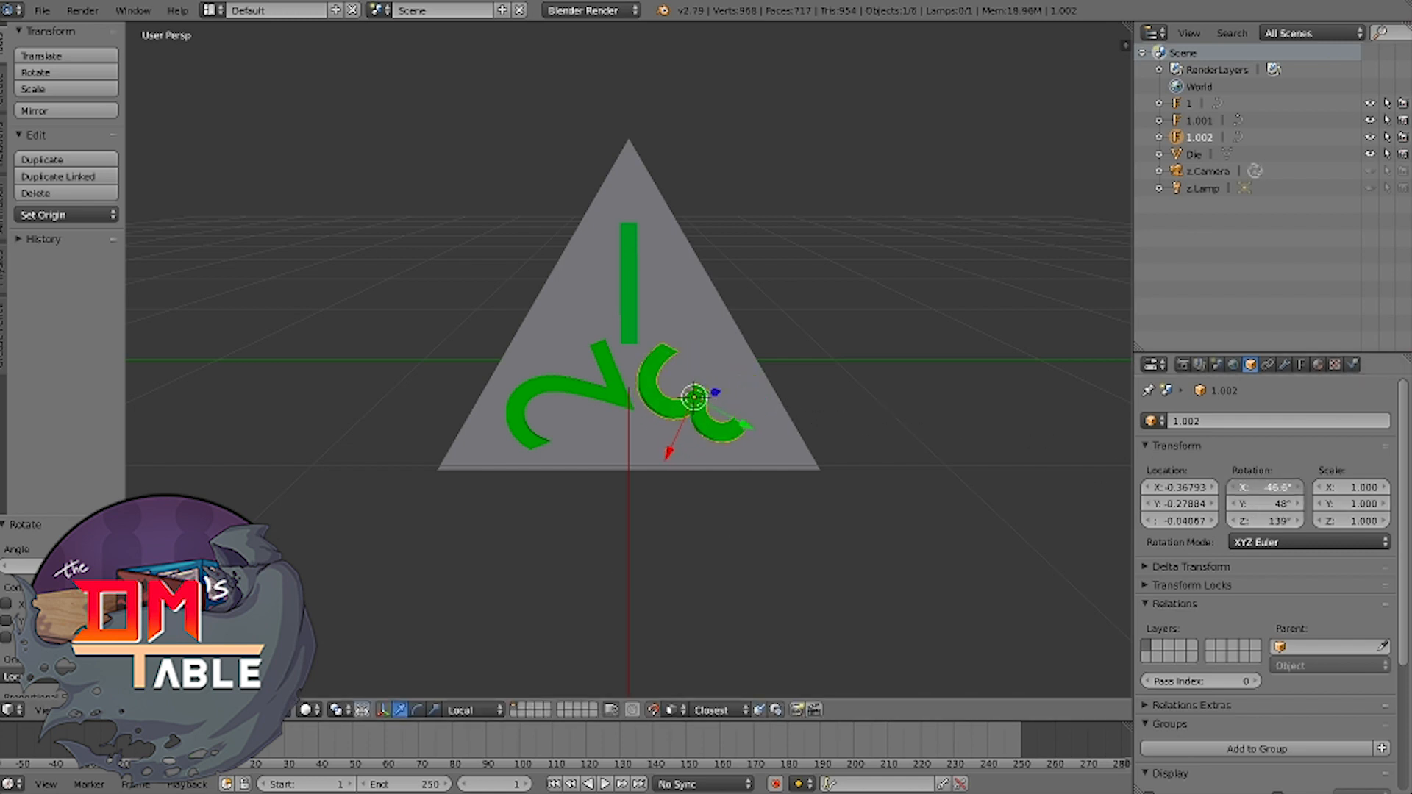
key(r)
Select all three numbers and set the active number 1's text size to 0.57
shift+right_click(563, 397)
shift+right_click(629, 284)
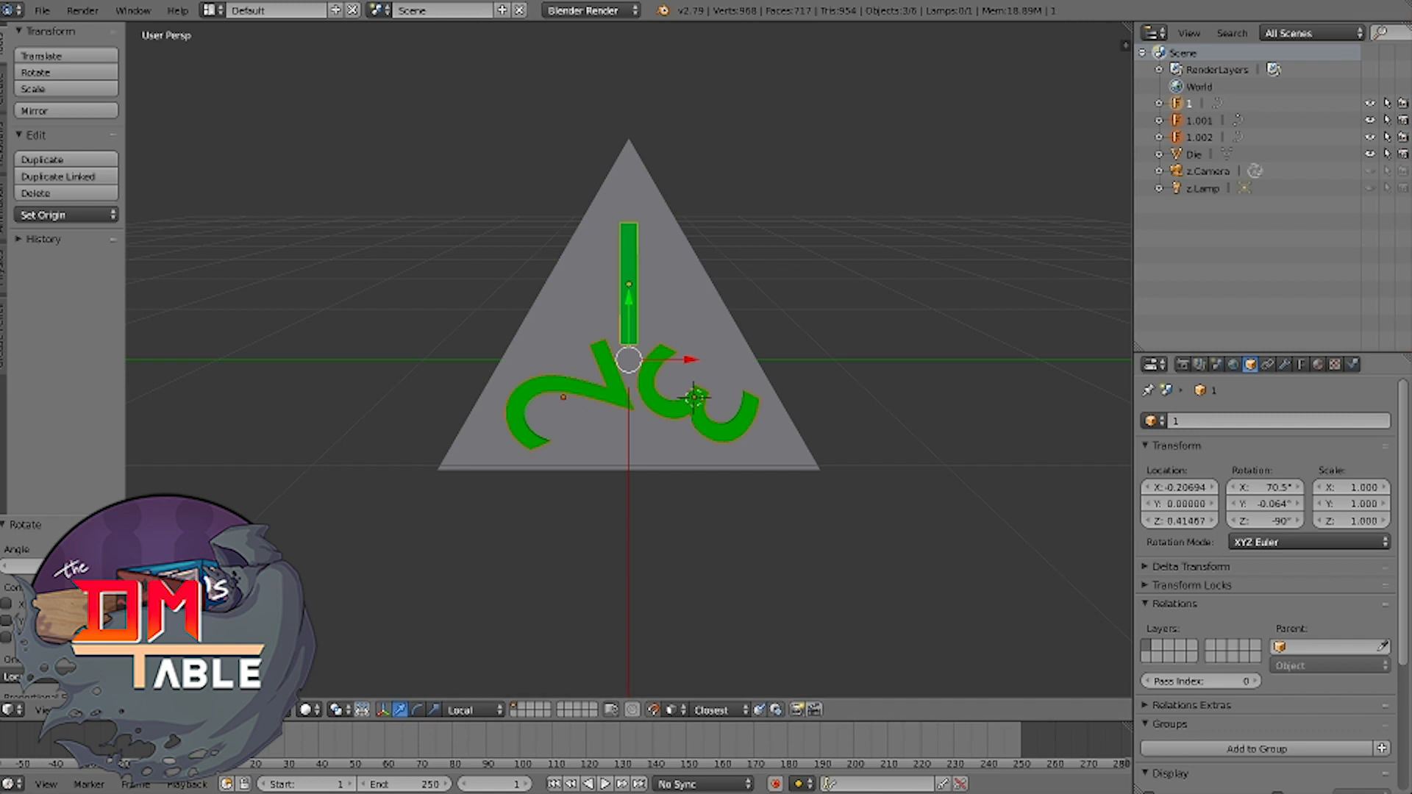
click(1284, 364)
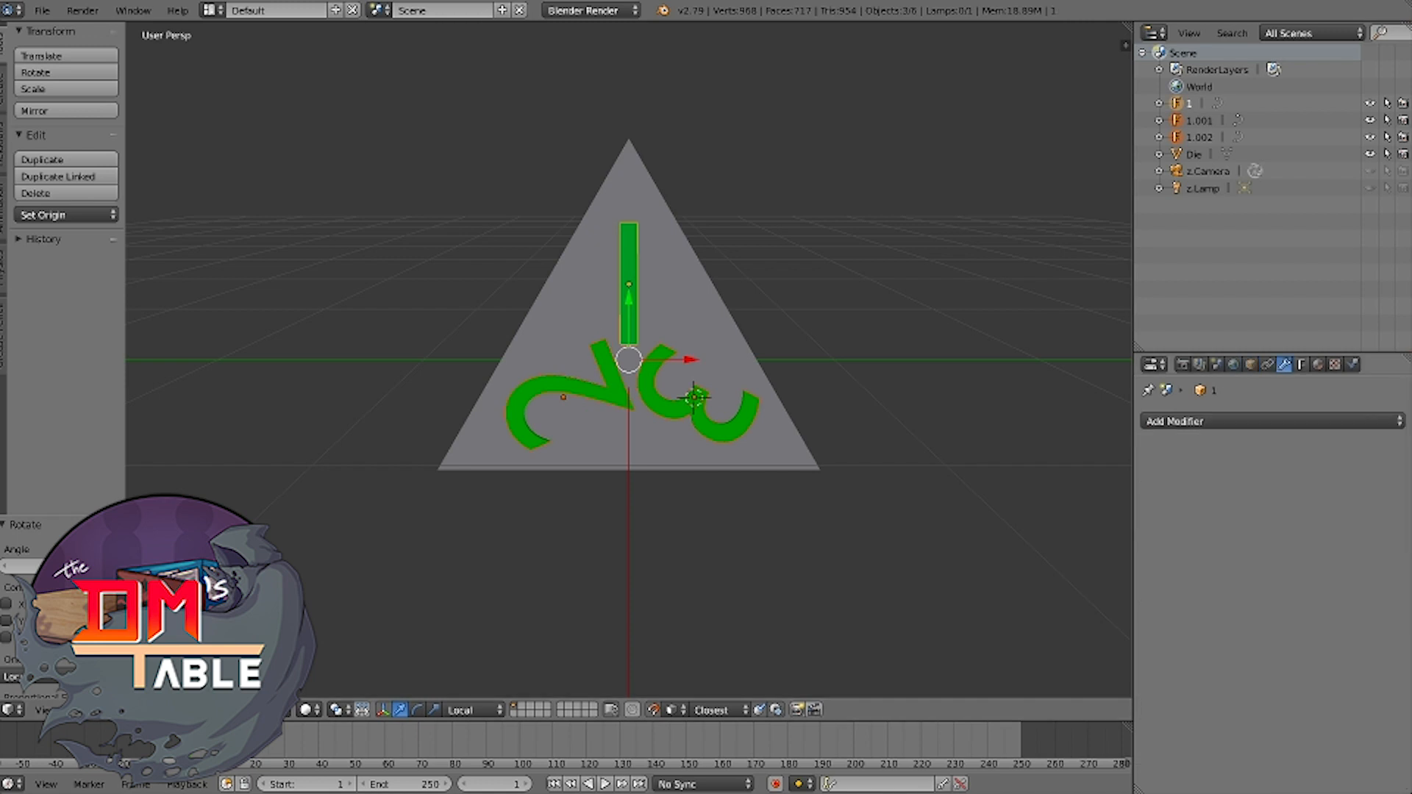
click(1300, 364)
scroll(1265, 589, down, 3)
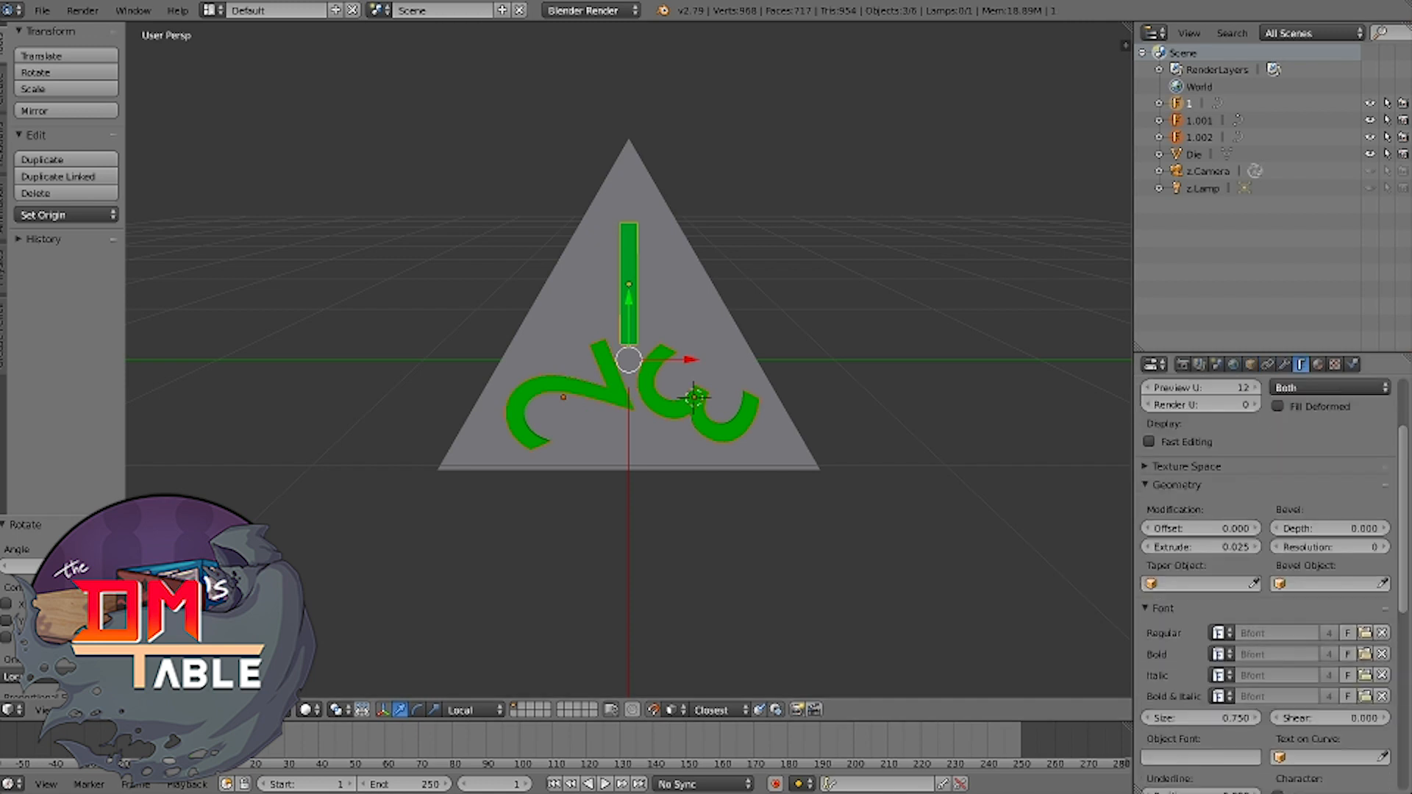
click(1206, 683)
click(1200, 684)
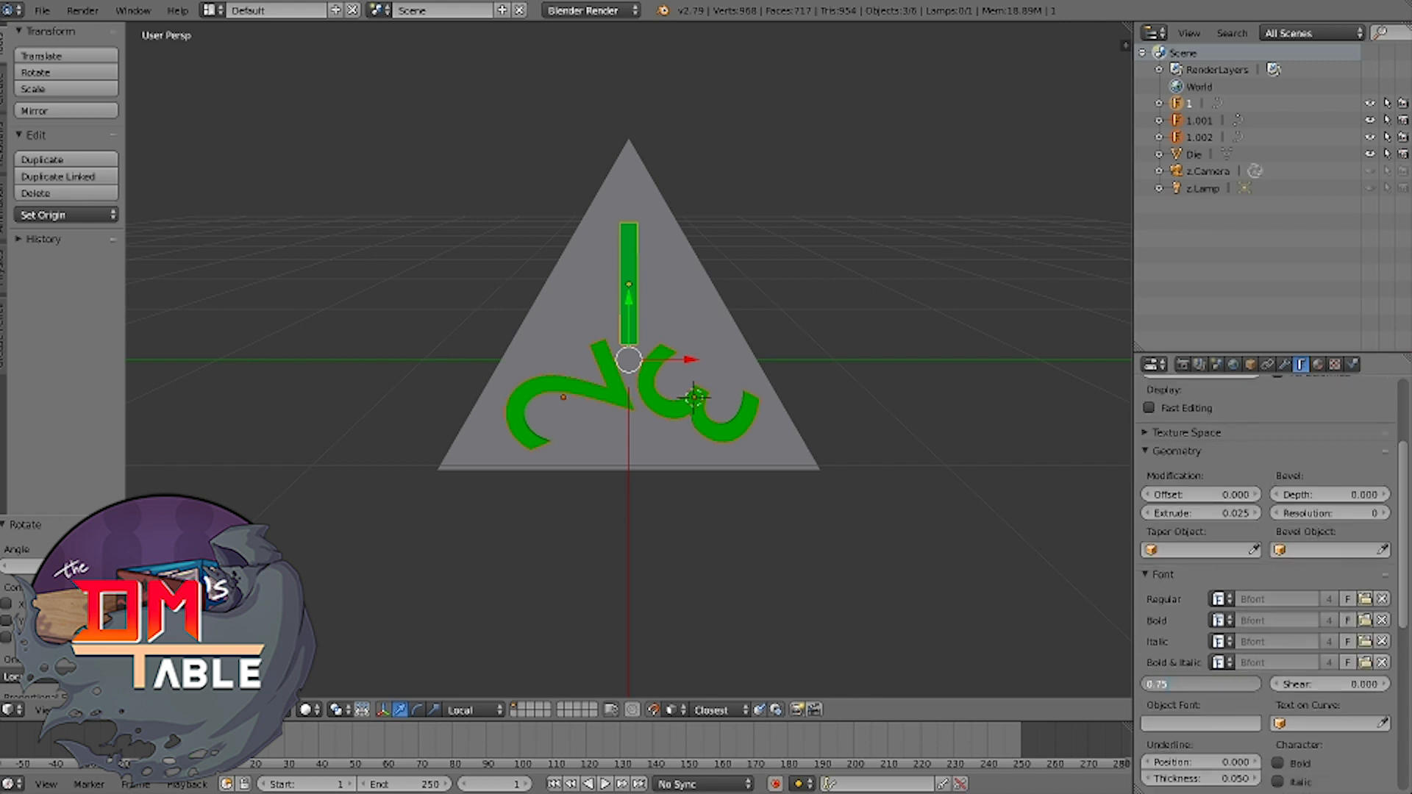
key(BackSpace)
key(BackSpace)
text(57)
key(Return)
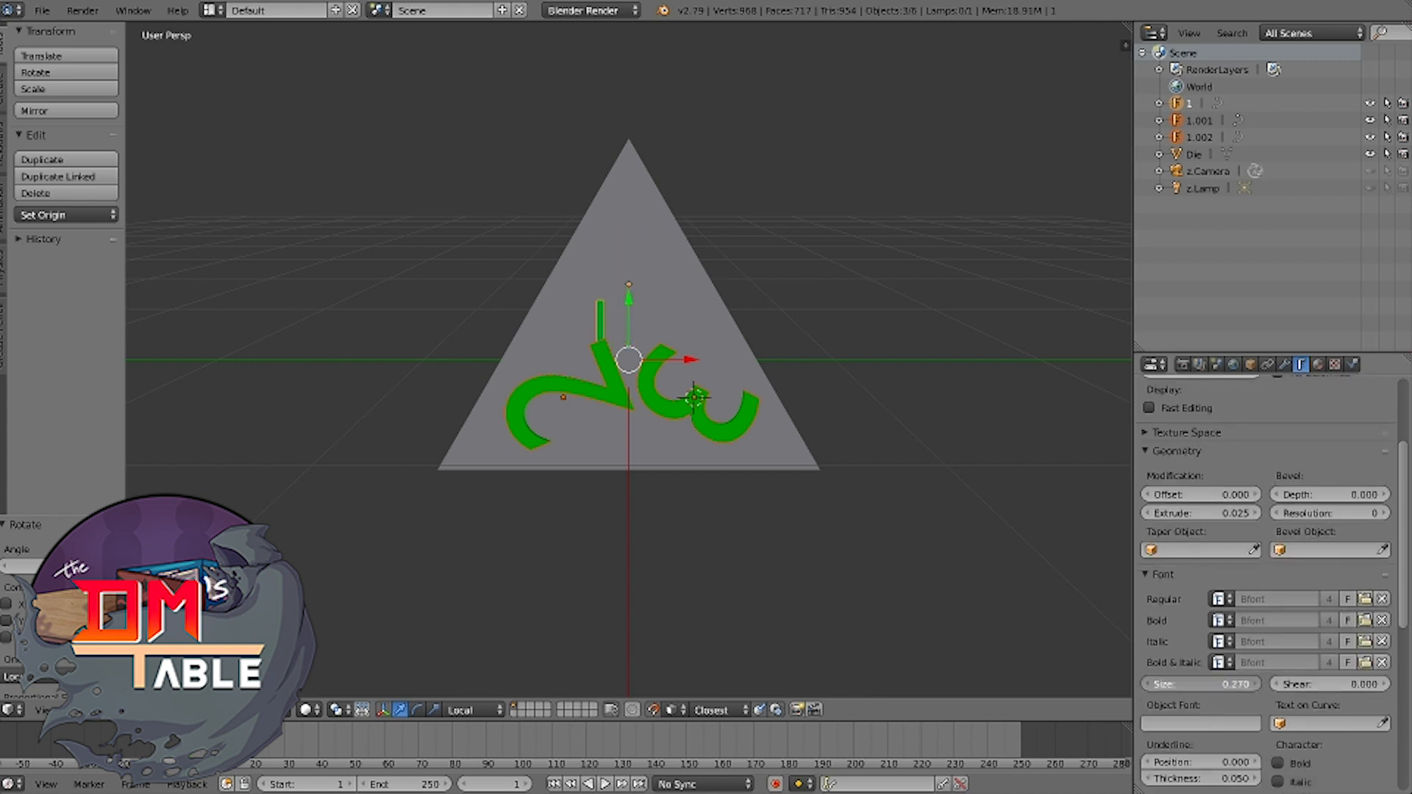
Select only the number 1 and set its origin to its center of mass
right_click(627, 285)
right_click(627, 286)
key(space)
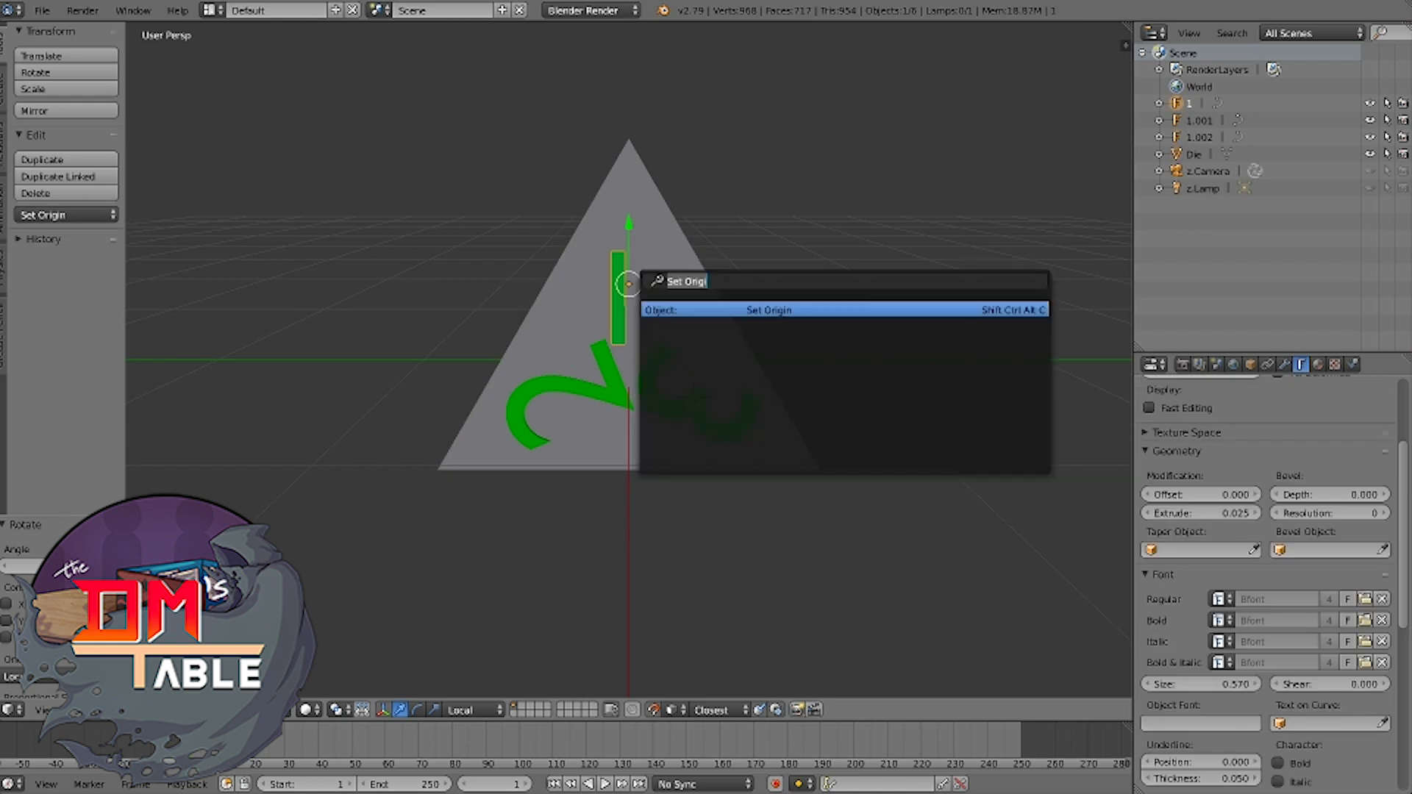
key(Return)
key(Return)
Set the number 1's text size to 0.5 and reset its origin to its center of mass
click(1200, 684)
click(1200, 683)
key(BackSpace)
key(Return)
key(space)
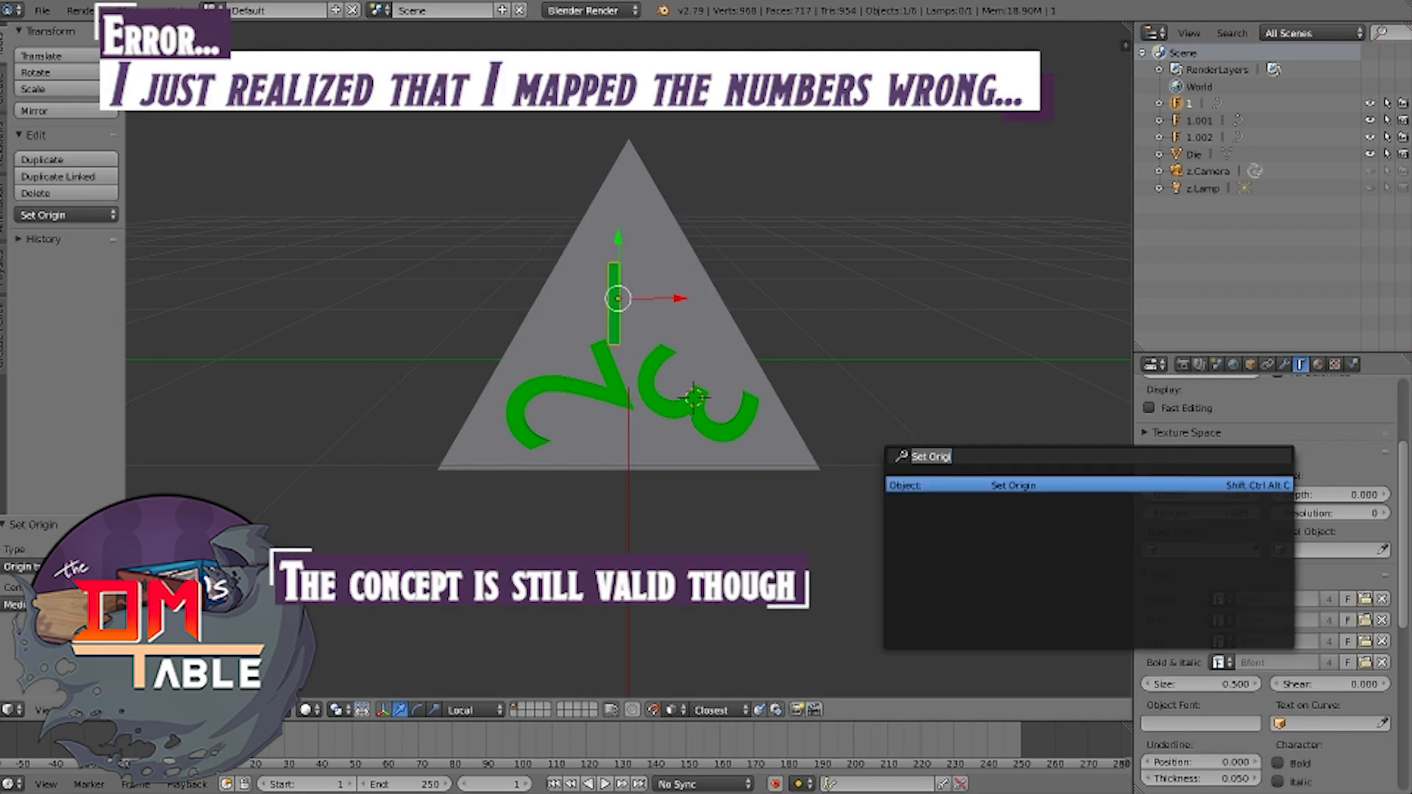
key(Return)
key(Return)
key(Tab)
key(Tab)
Set the text size of the numbers 2 and 3 to 0.5, one number at a time
right_click(574, 385)
click(1200, 684)
text(.5)
key(Tab)
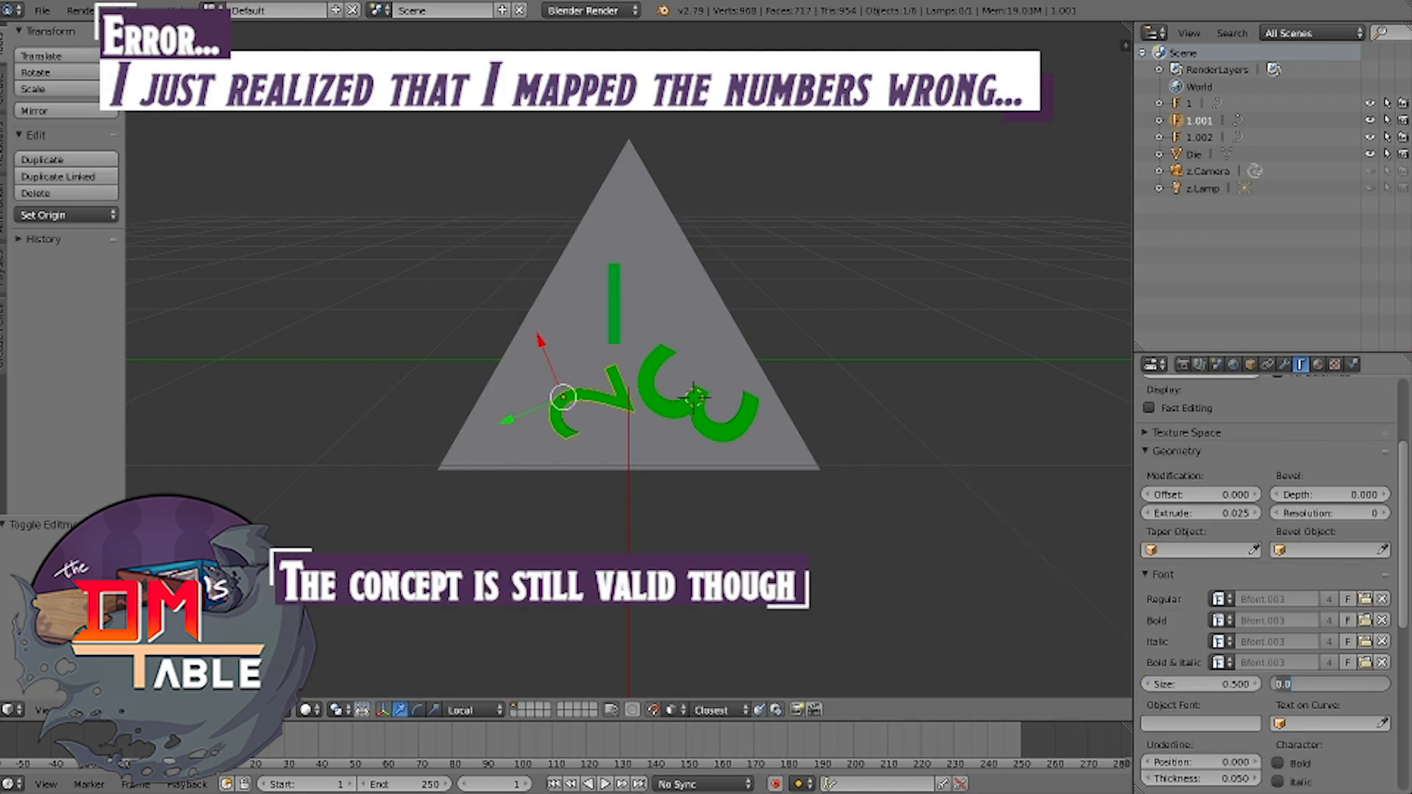
key(Return)
right_click(704, 403)
click(1200, 684)
text(.5)
key(Tab)
key(Return)
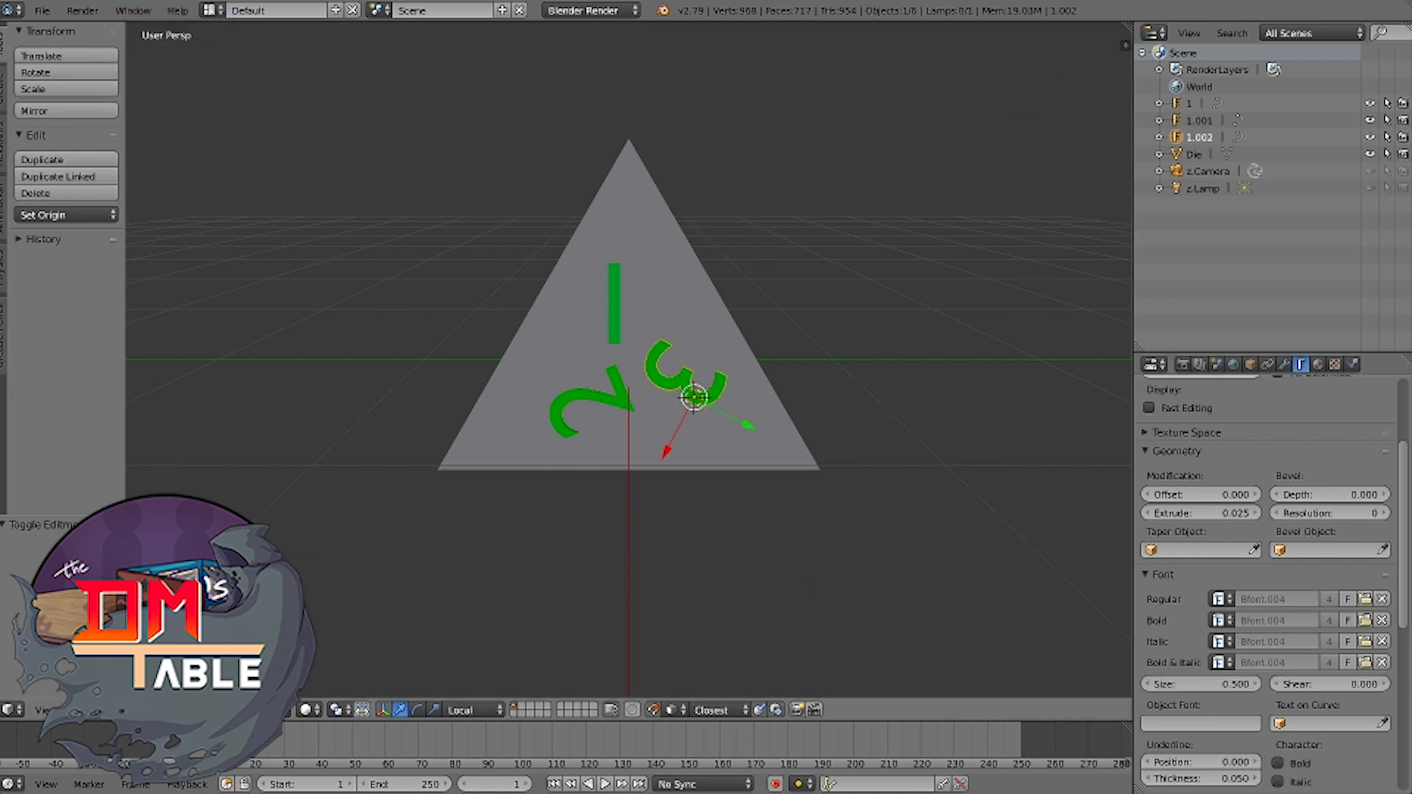
Reset the origins of the numbers 3 and 2 to their centers of mass, one number at a time
key(space)
key(Return)
key(Return)
right_click(572, 398)
right_click(572, 399)
key(space)
key(Return)
key(Return)
Snap the 3D cursor to the die's selected lower-right inner triangles and move the number 3 onto the cursor
right_click(739, 452)
key(Tab)
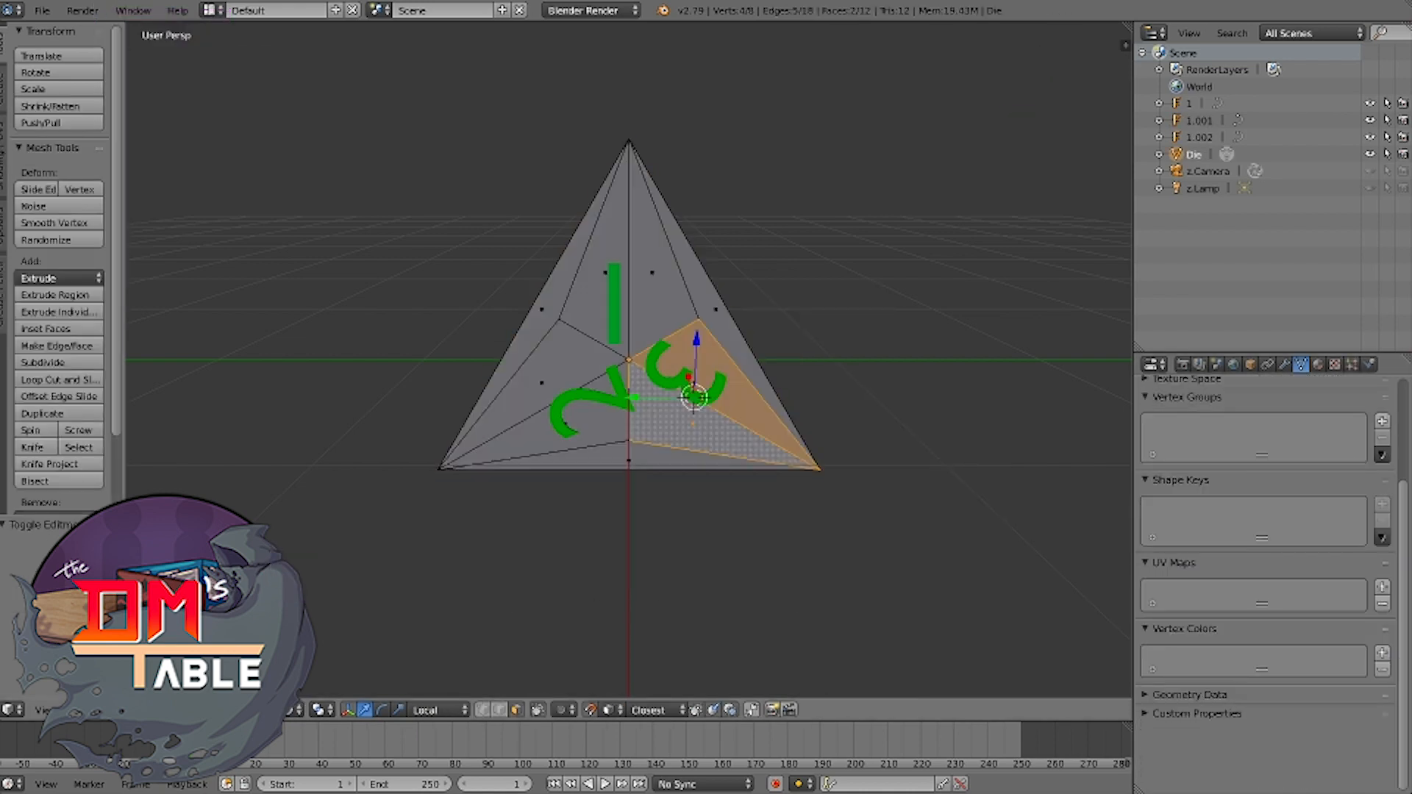
key(shift+s)
click(742, 467)
key(Tab)
right_click(672, 384)
key(shift+s)
click(654, 311)
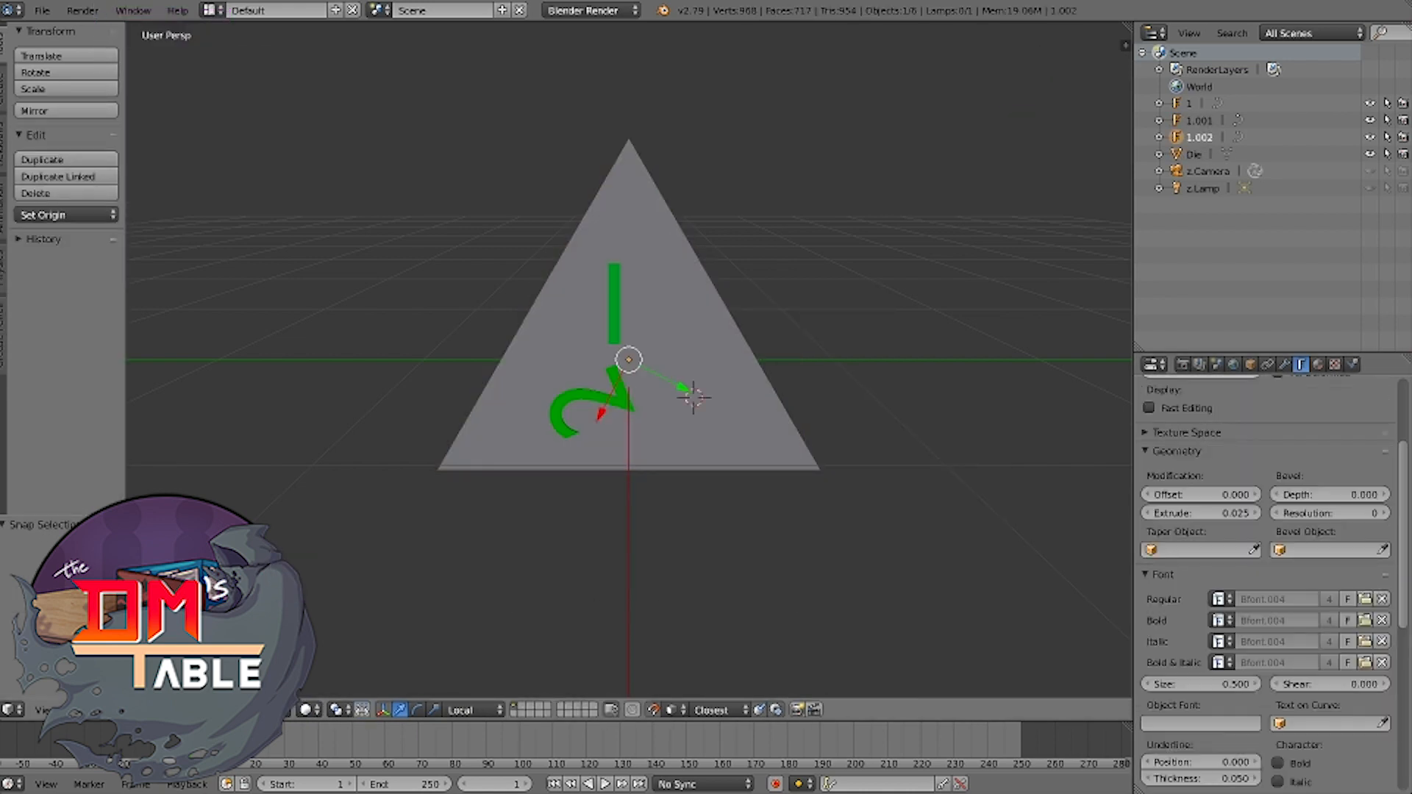
key(ctrl+z)
key(shift+s)
click(614, 335)
Snap the 3D cursor to the two inner triangles at the face's lower-left corner and move the number 2 onto it
right_click(527, 436)
key(Tab)
right_click(528, 433)
key(shift+s)
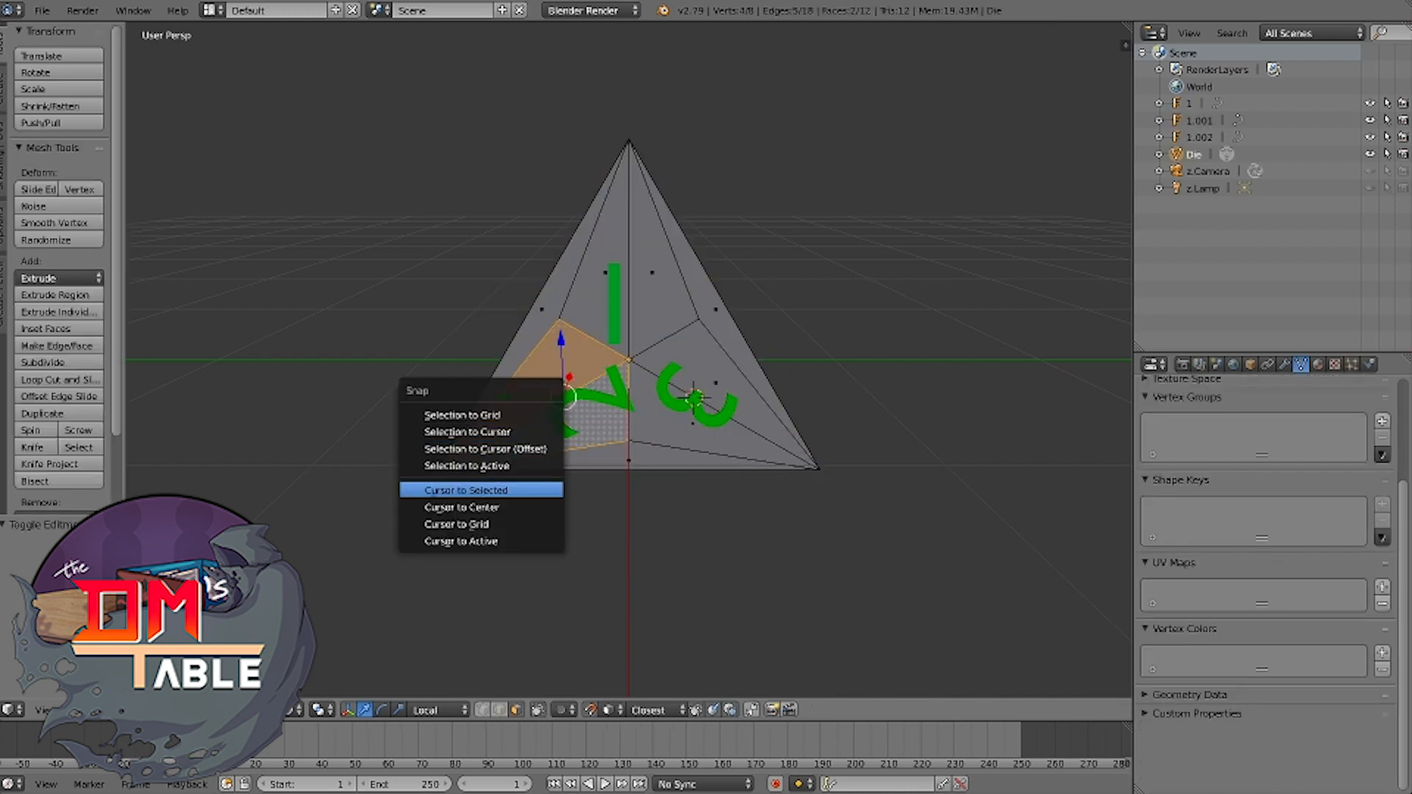
click(529, 490)
key(Tab)
right_click(575, 401)
key(shift+s)
click(566, 347)
Snap the 3D cursor to the two inner triangles at the face's top corner and move the number 1 onto it
right_click(641, 243)
key(Tab)
right_click(641, 244)
shift+right_click(620, 245)
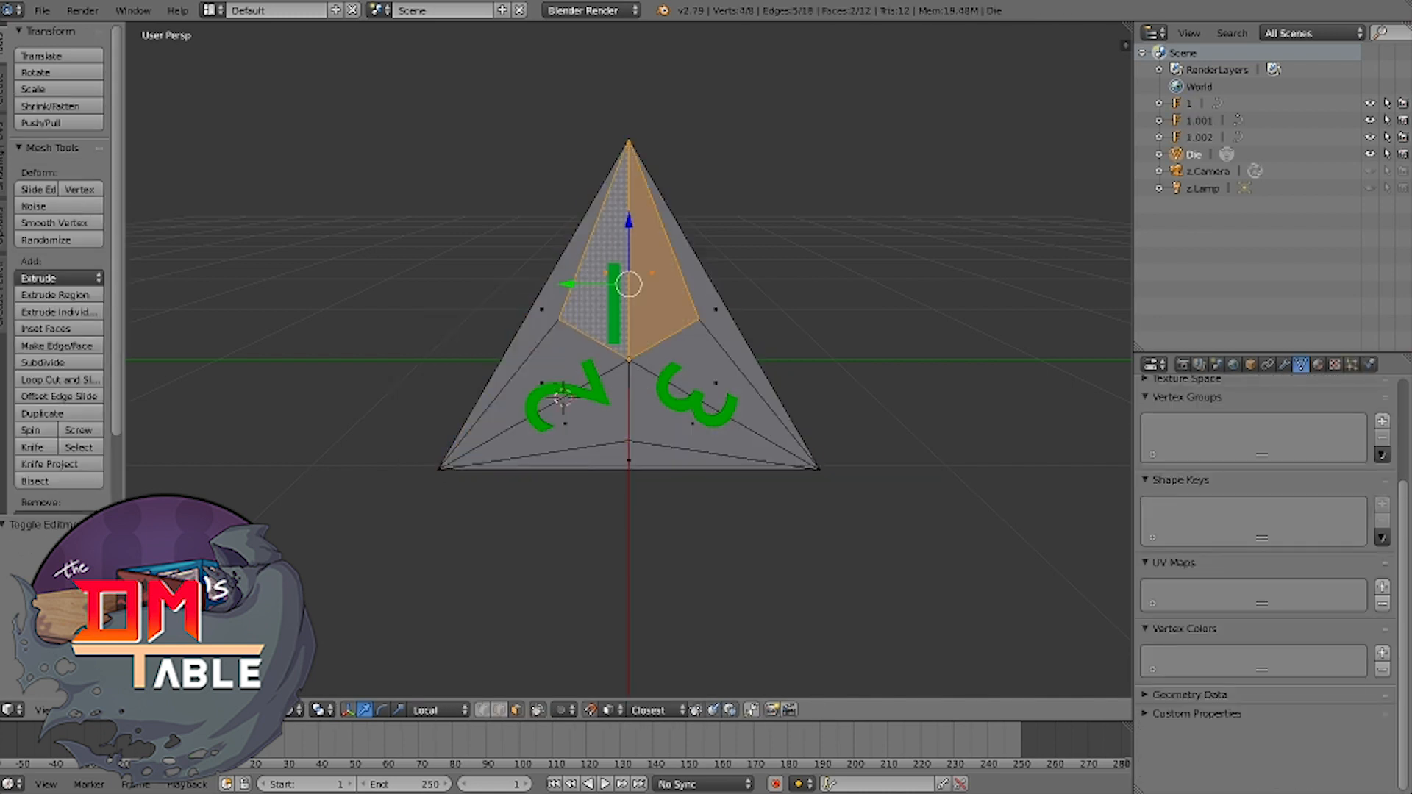
key(shift+s)
click(620, 245)
key(ctrl+z)
key(shift+s)
click(600, 367)
key(Tab)
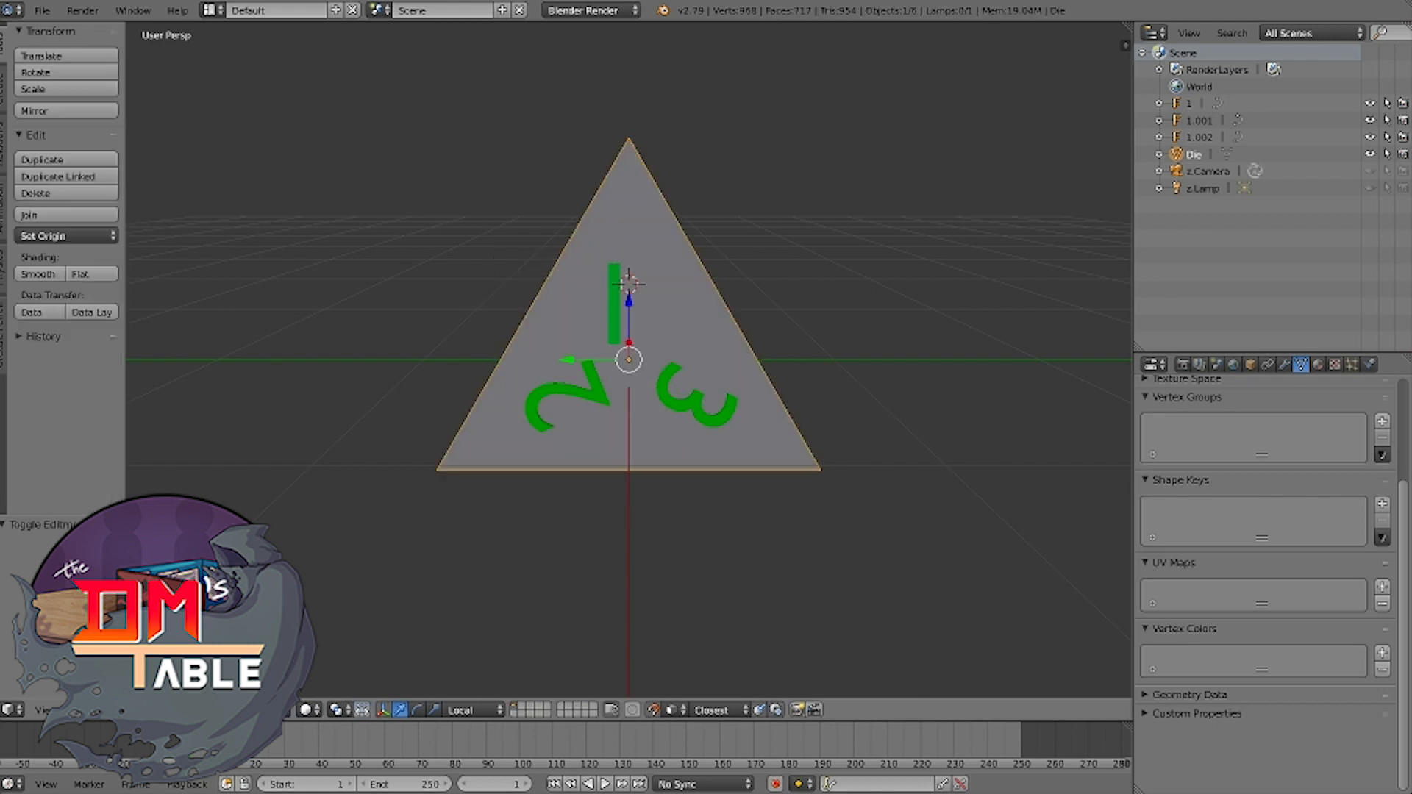
right_click(613, 323)
key(shift+s)
click(550, 264)
key(Tab)
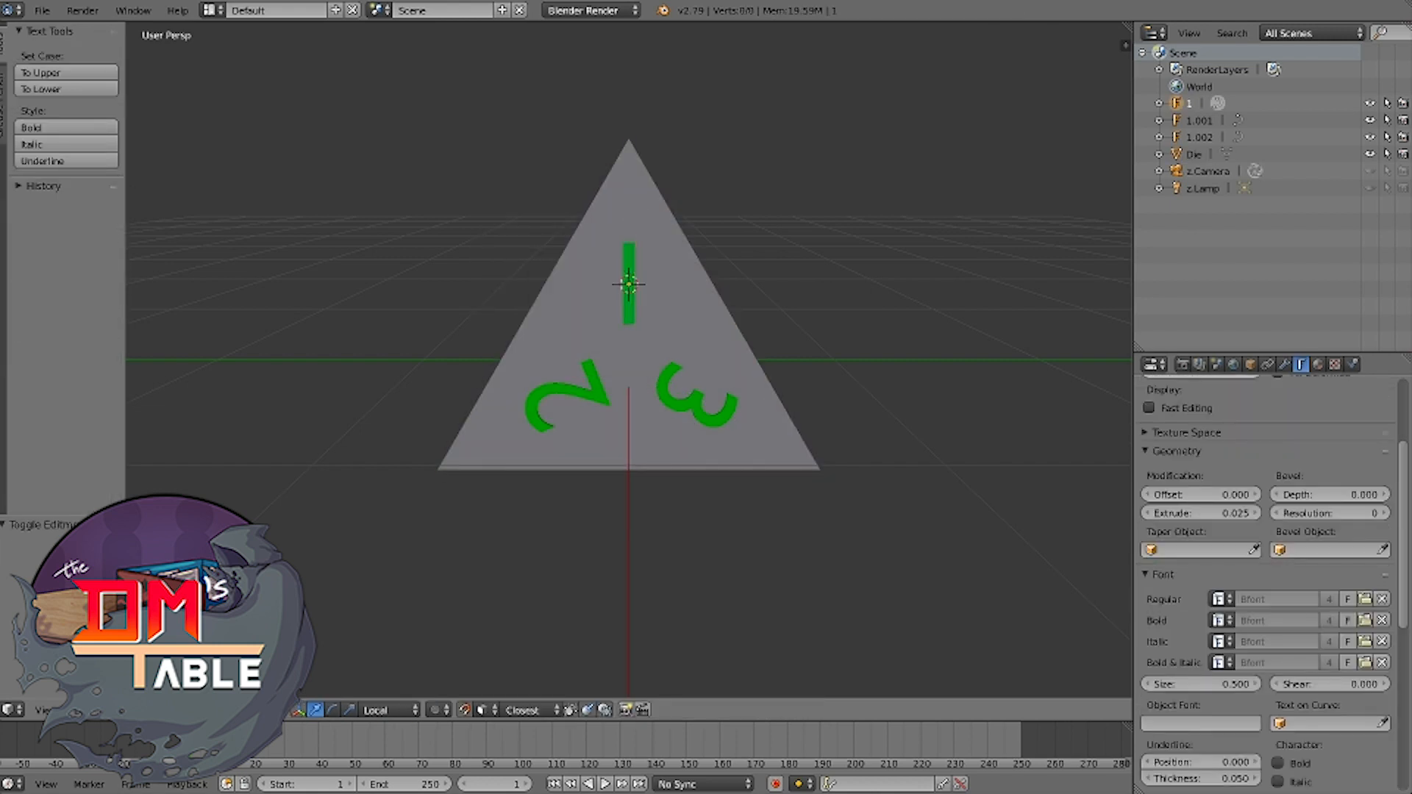
mouse_move(661, 412)
middle_down()
mouse_move(533, 401)
mouse_move(729, 391)
mouse_move(657, 389)
middle_up()
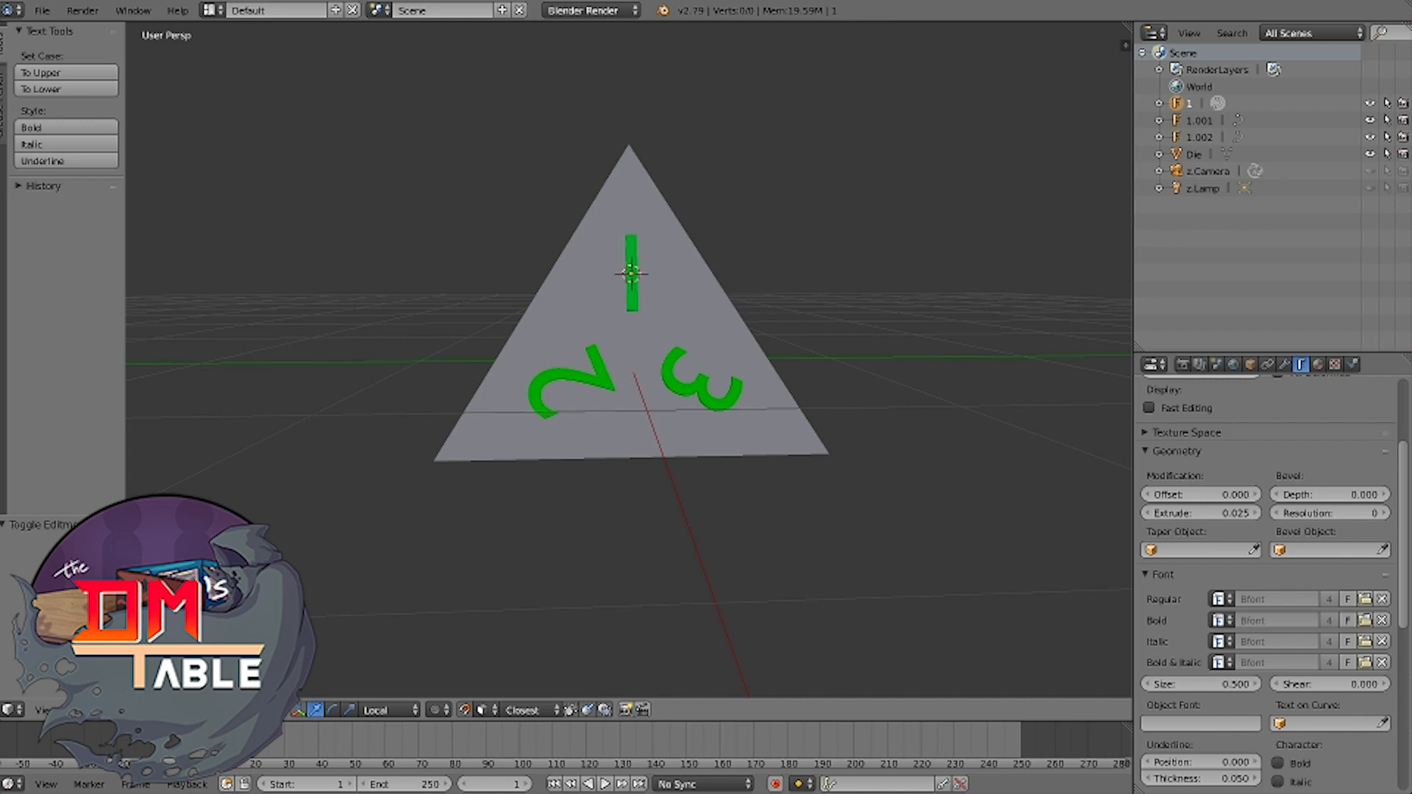
middle_drag(658, 389, 606, 376)
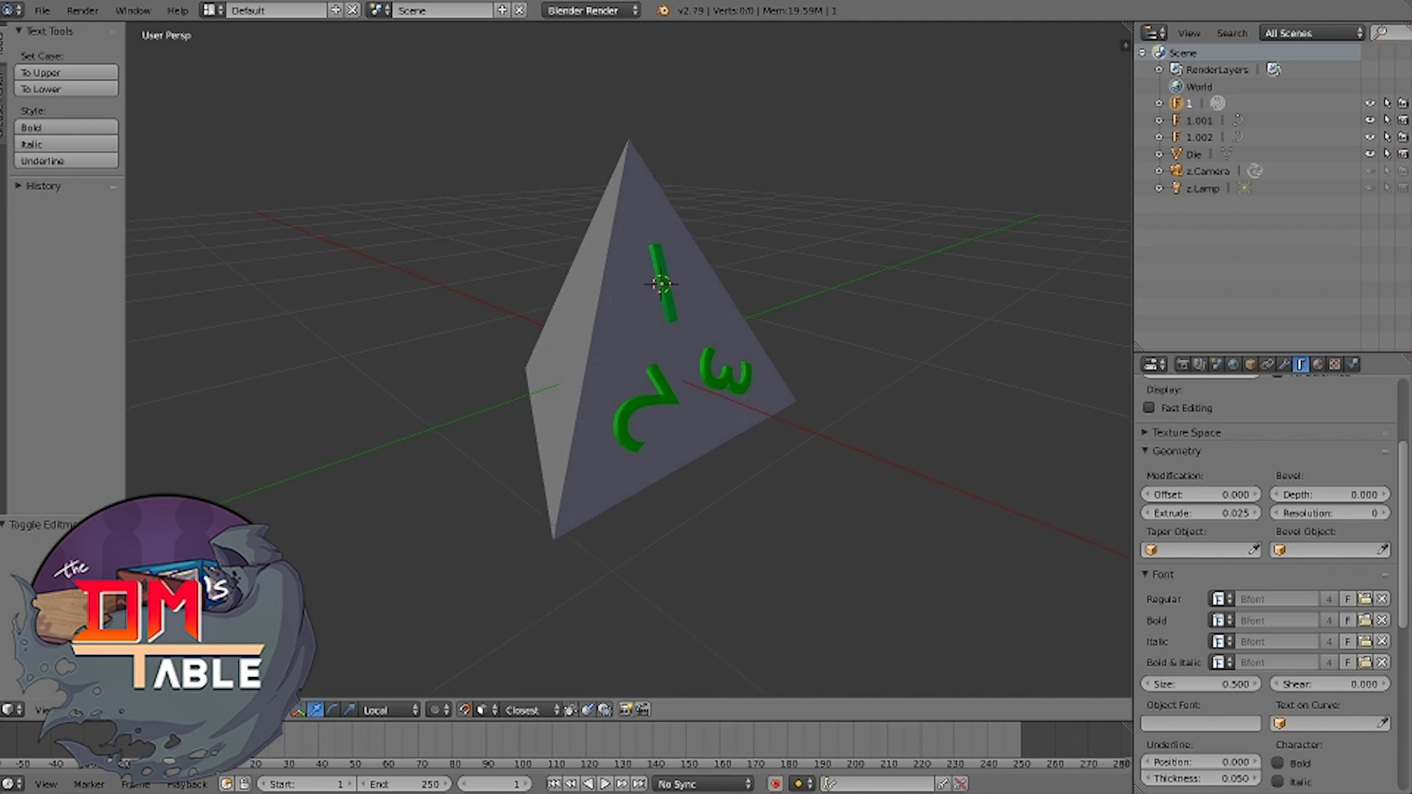